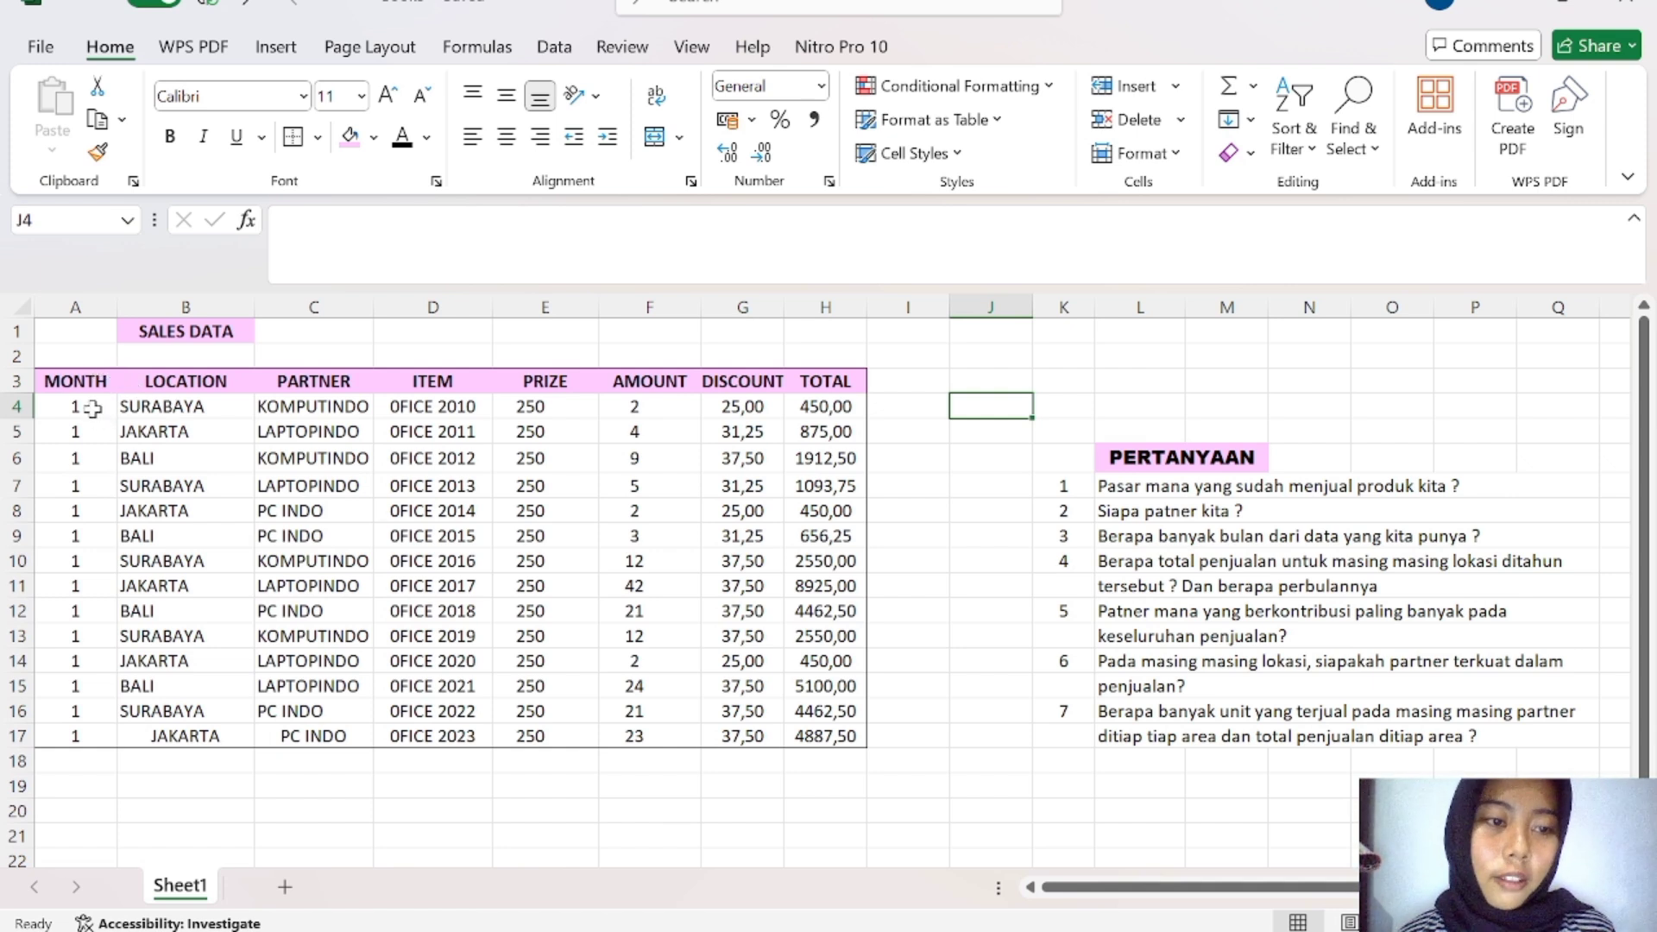
Step: Create a PivotTable on a new worksheet from the sales data range Sheet1!$A$3:$H$17
click(91, 409)
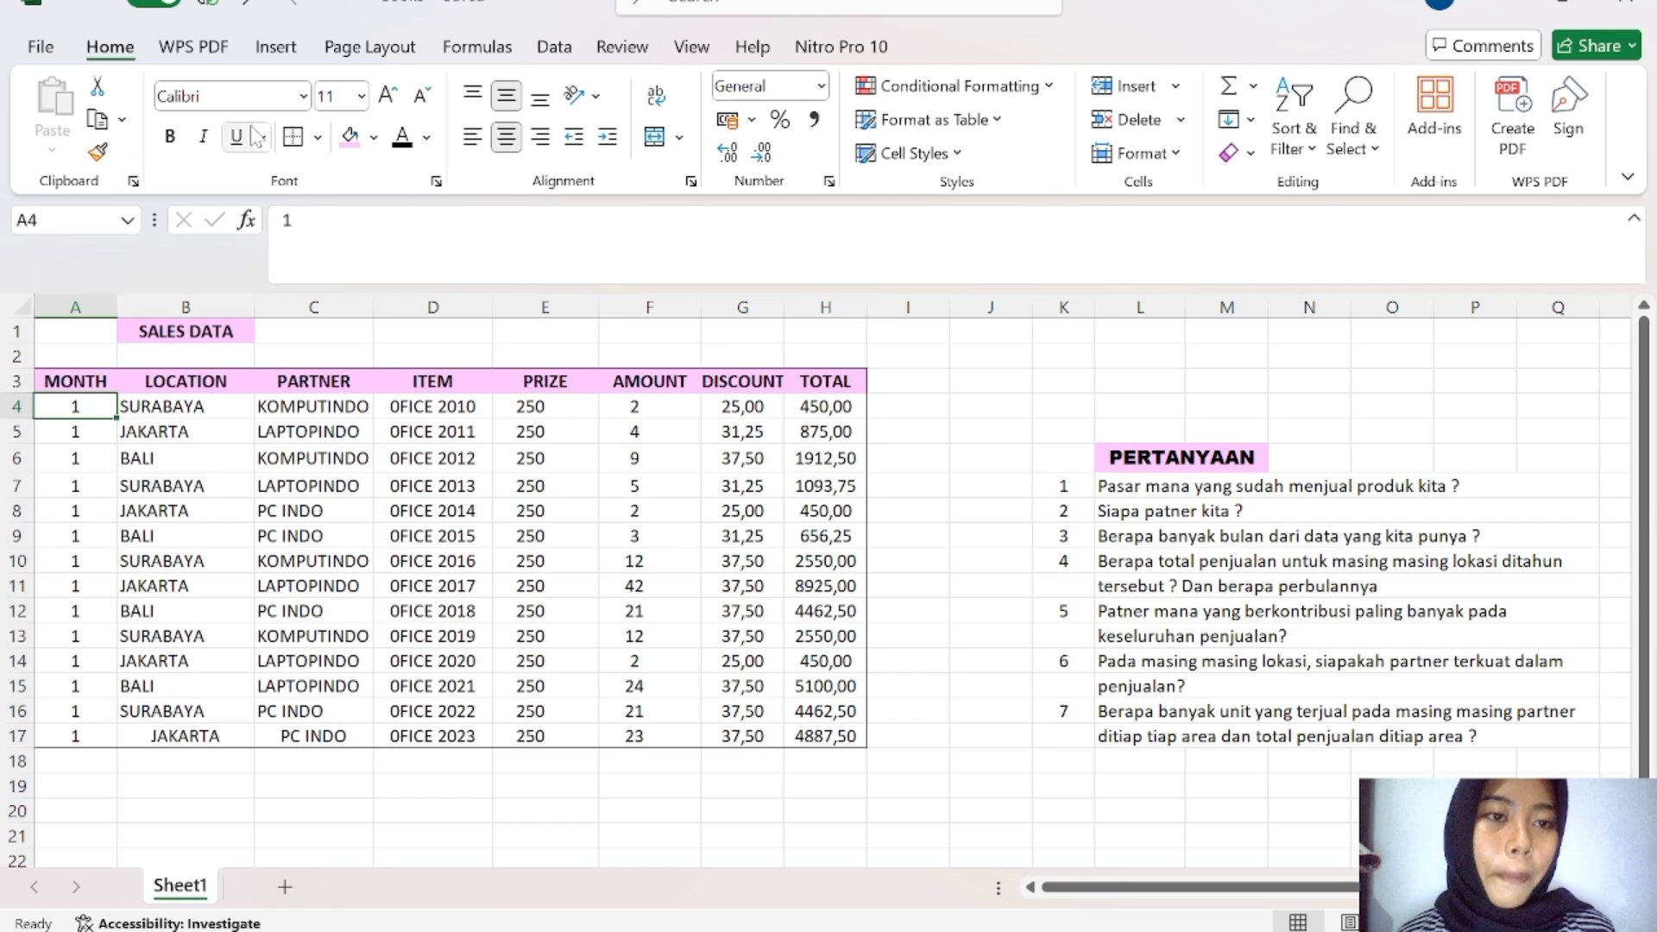
click(277, 50)
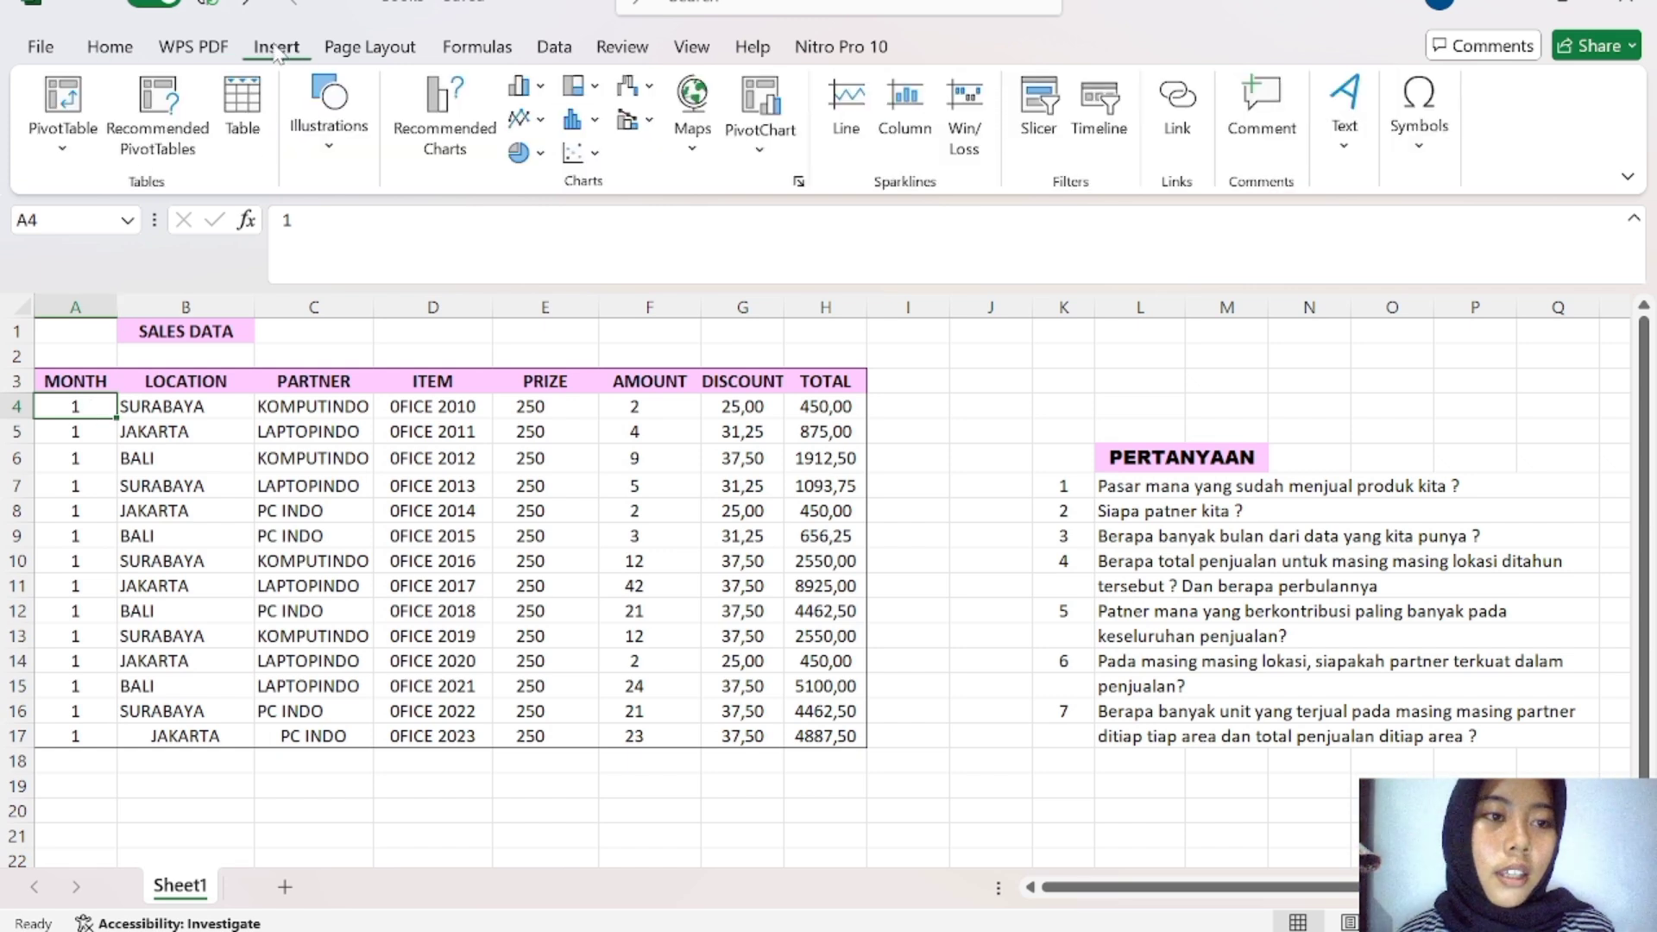
click(75, 138)
click(80, 147)
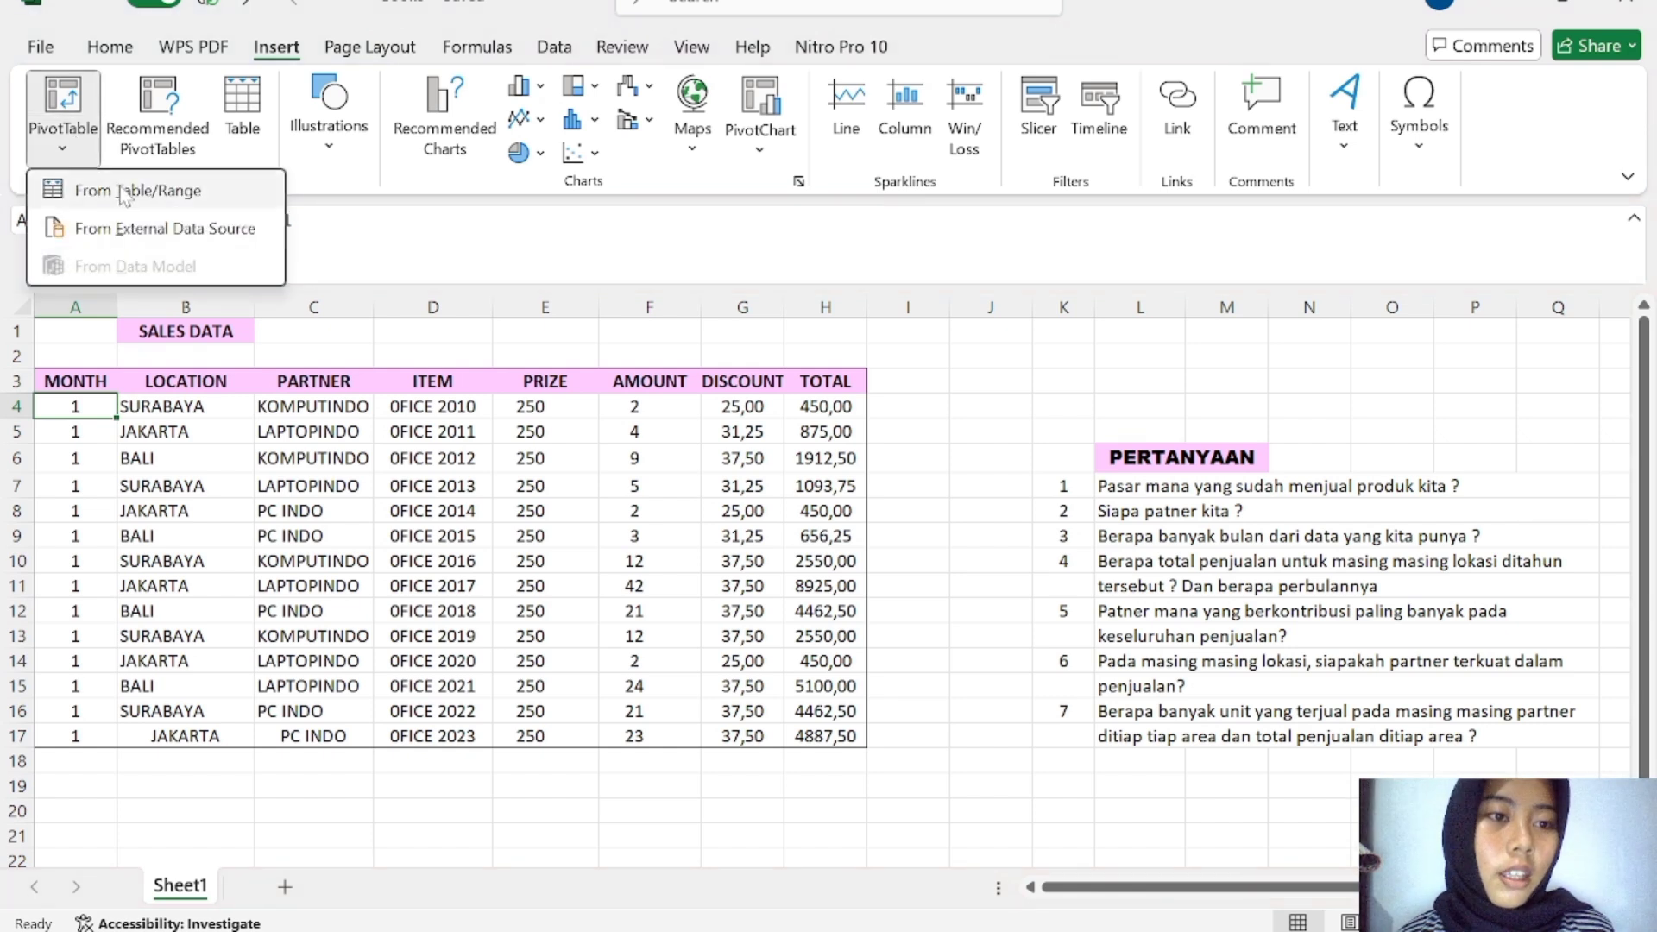
click(124, 192)
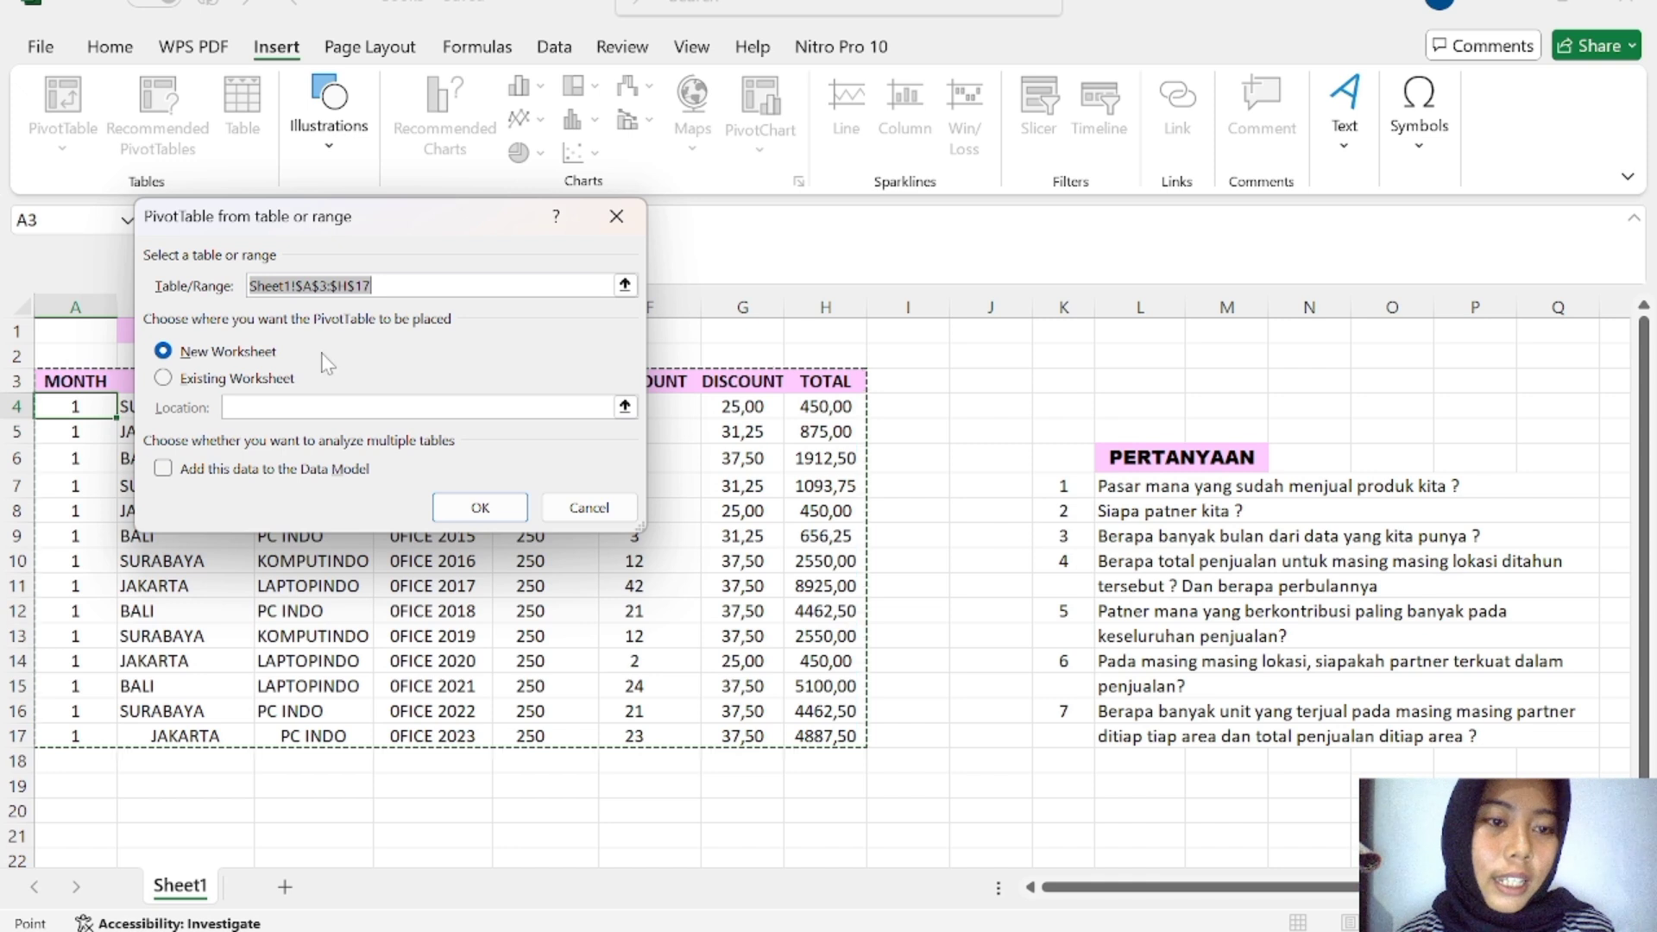
click(494, 501)
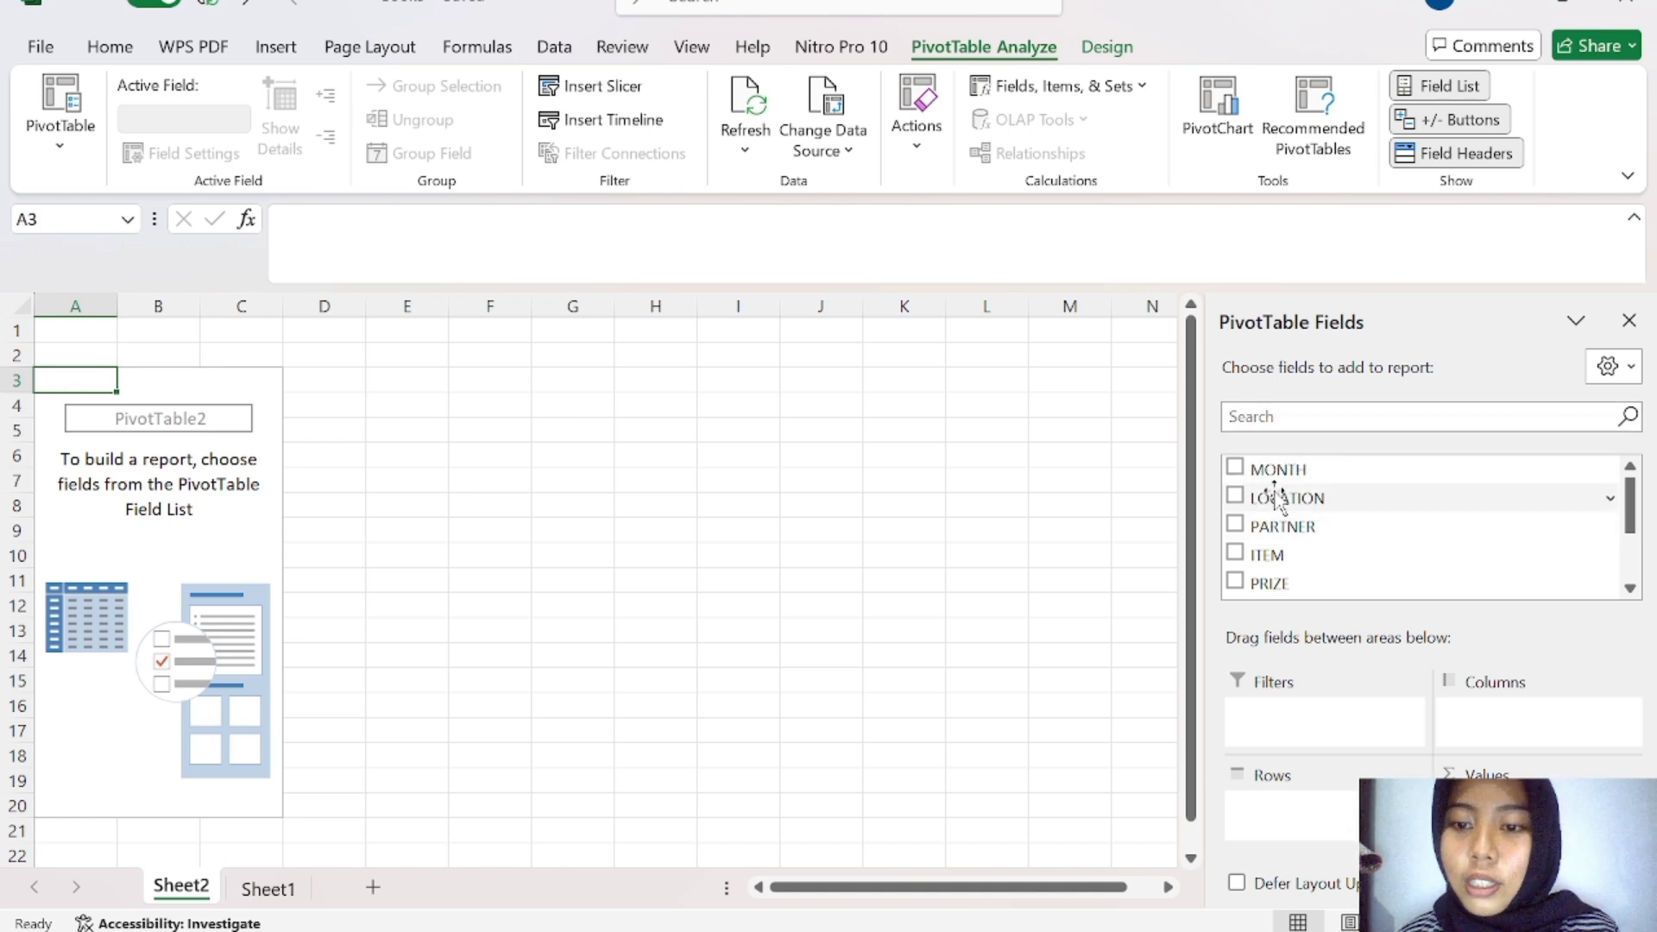
Step: Check the first question on Sheet1 and add LOCATION as the PivotTable's row labels to list the markets
click(1629, 589)
click(1630, 589)
click(1629, 588)
click(1629, 589)
click(1630, 589)
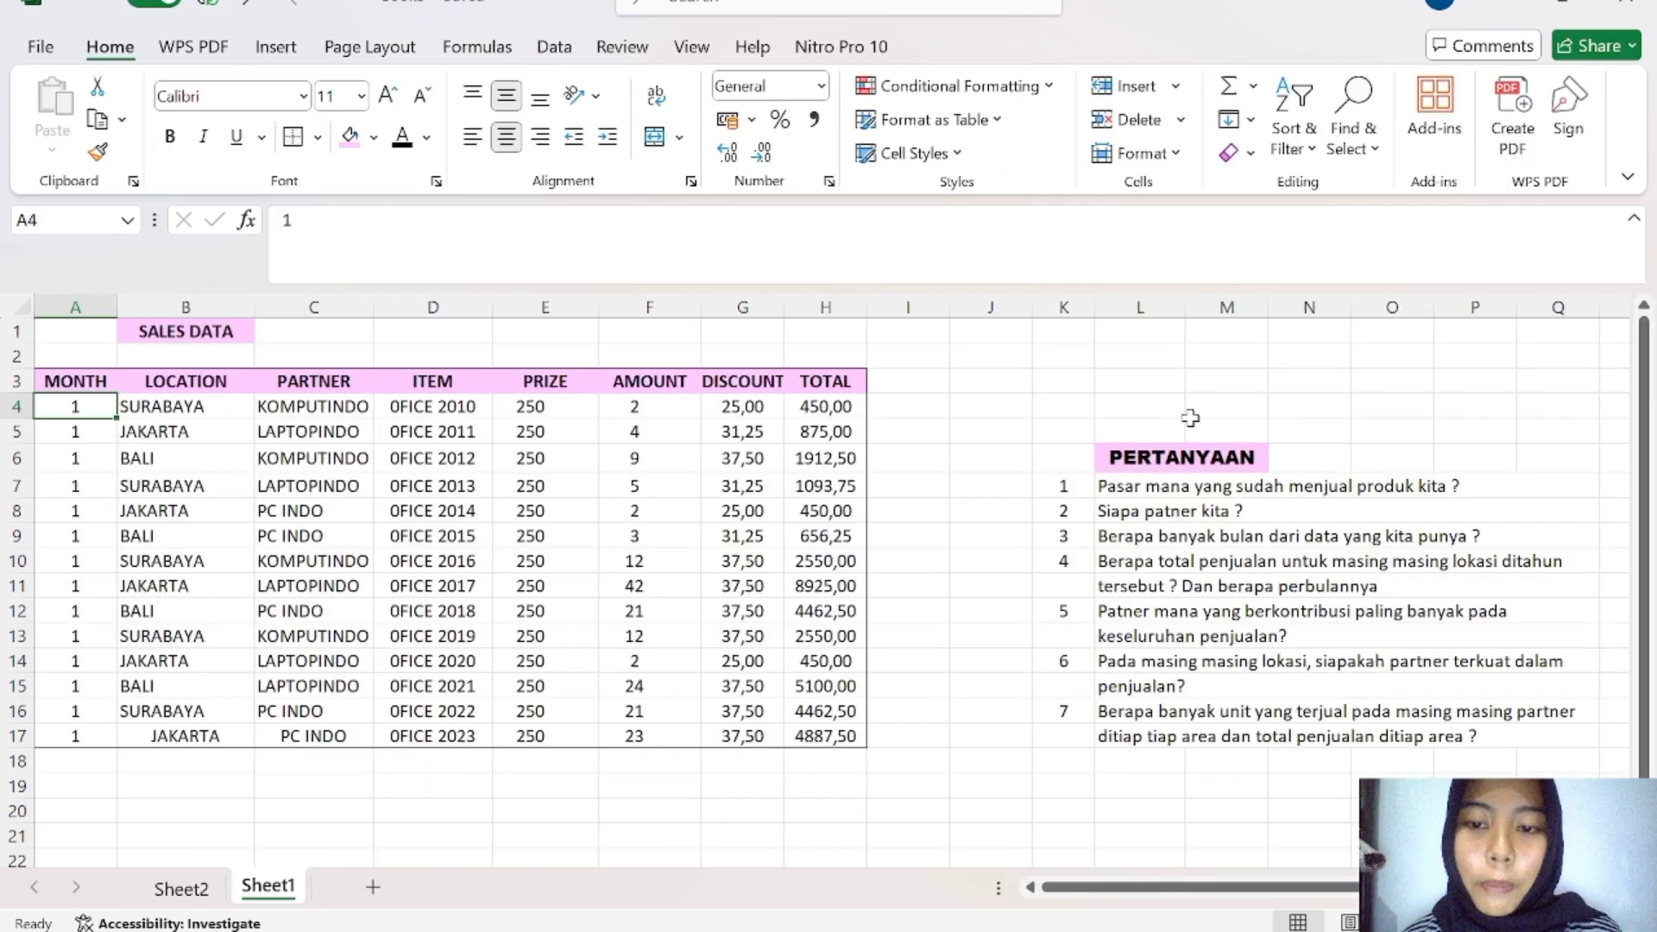
click(268, 889)
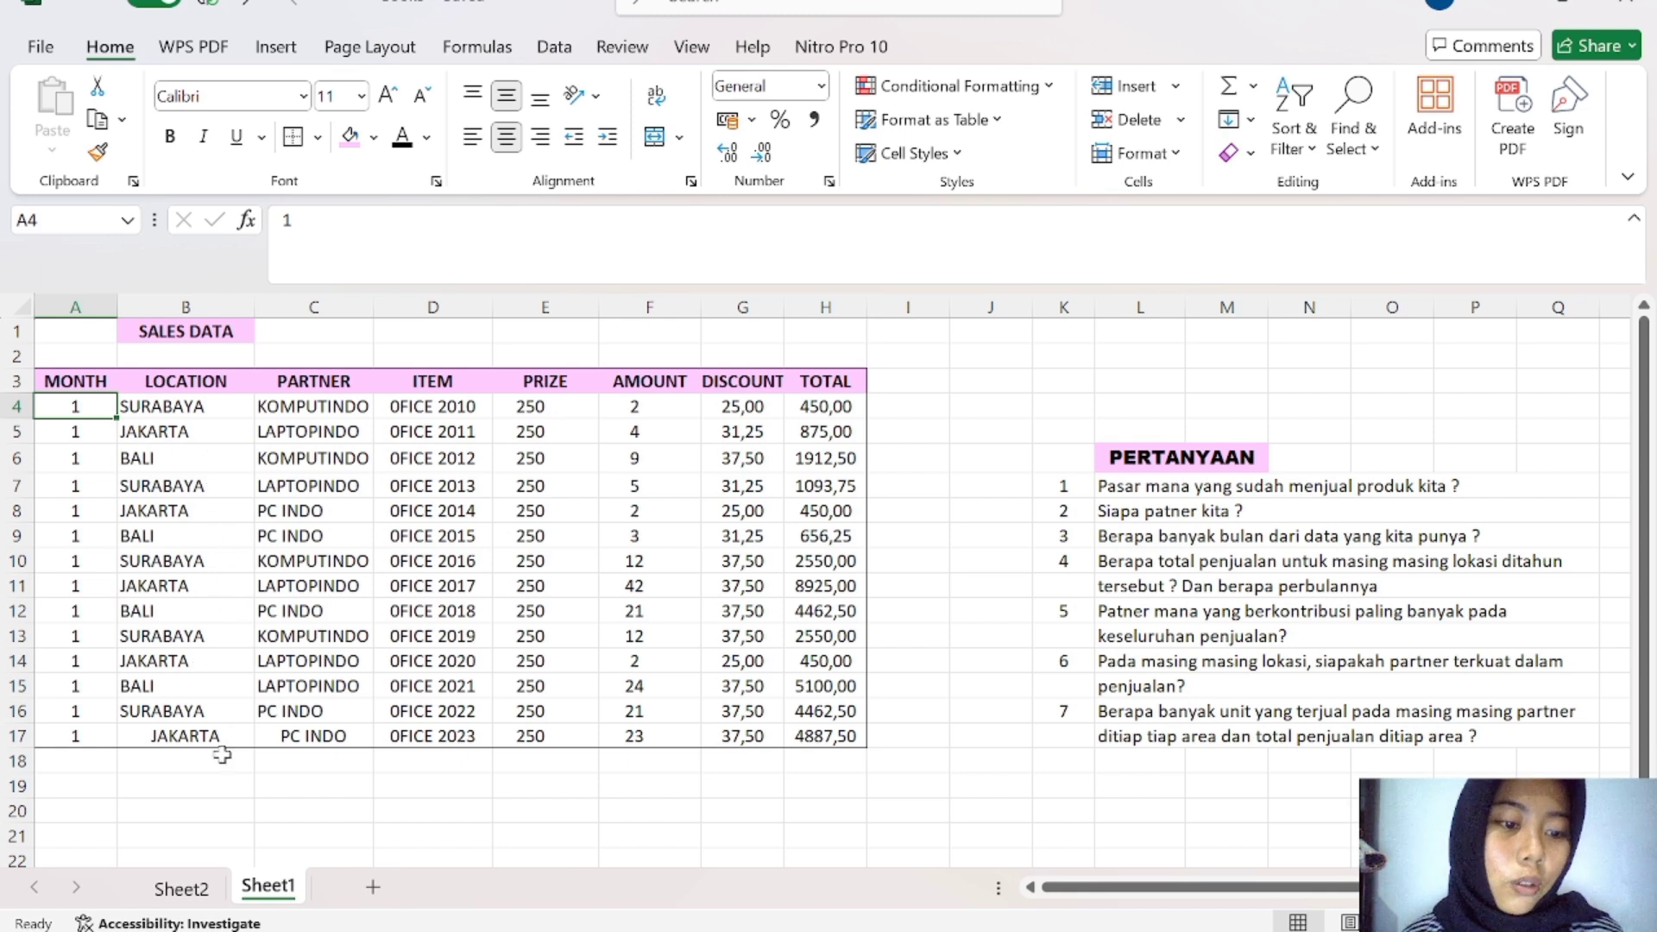
click(209, 900)
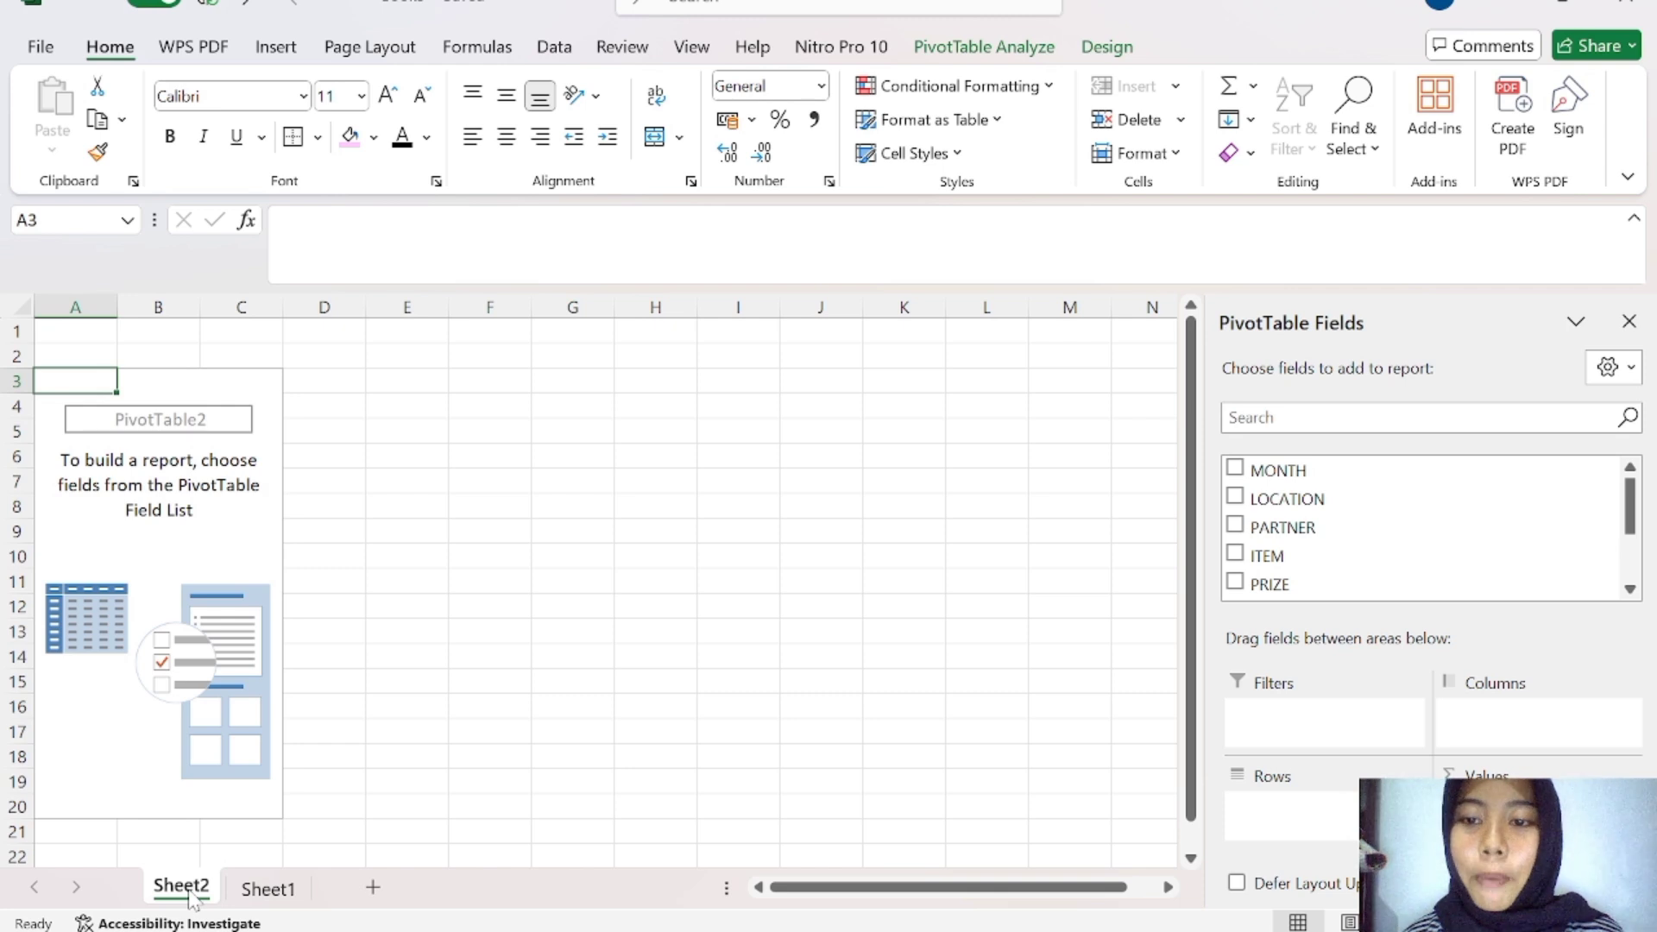
click(1236, 498)
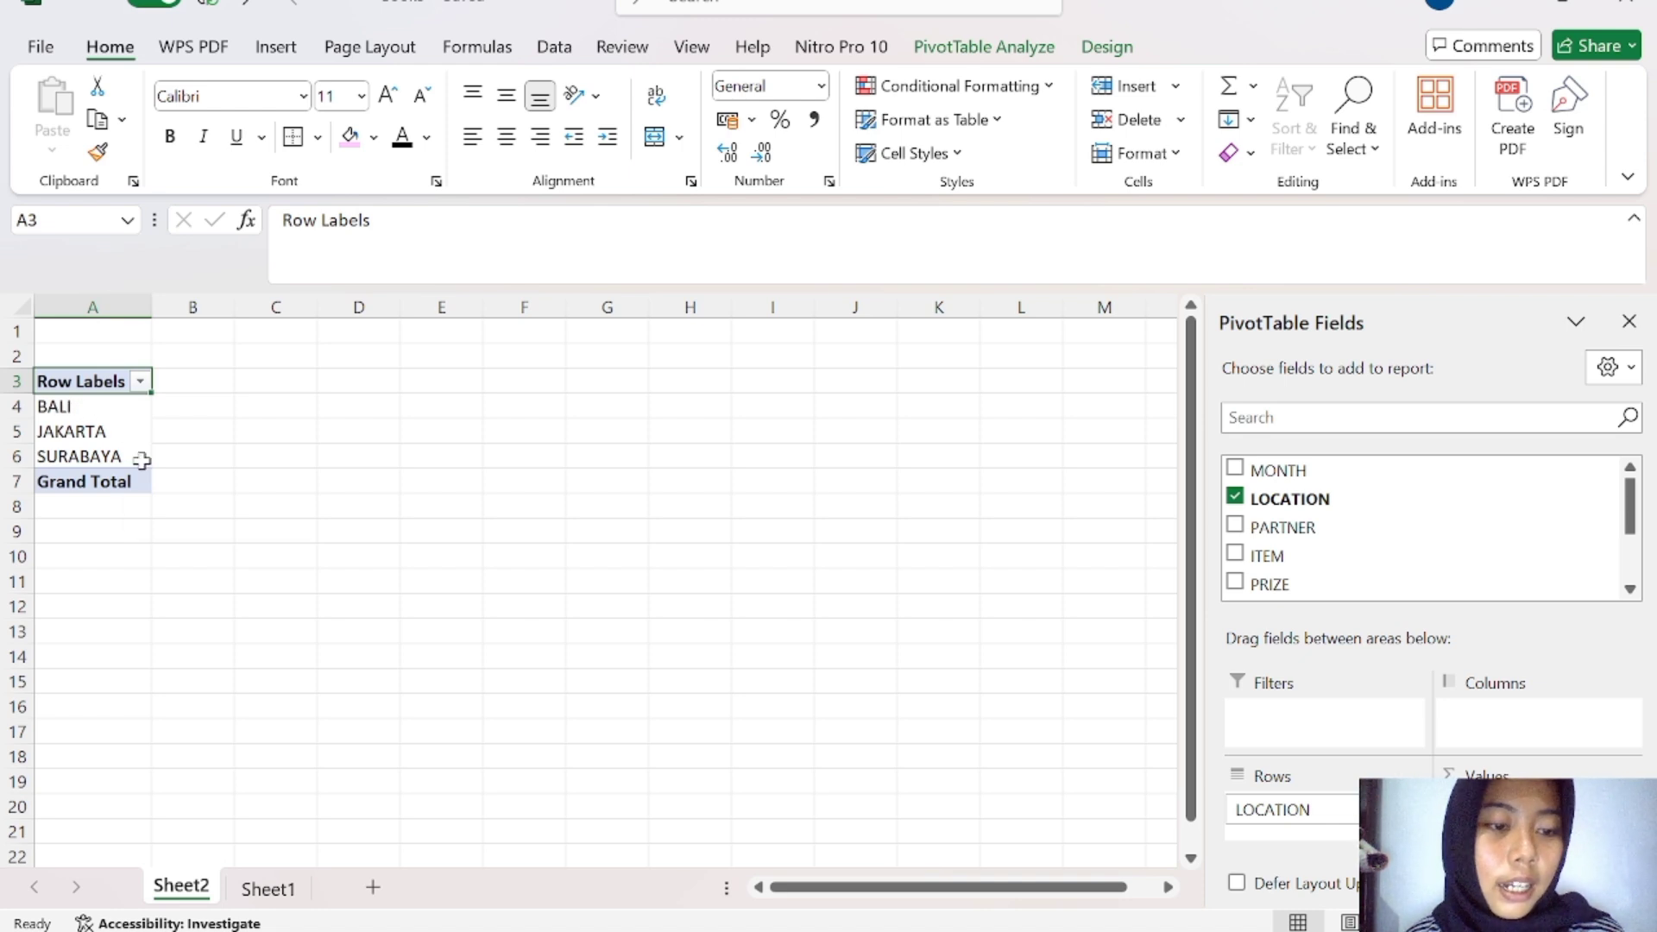
Step: Check the second question on Sheet1 and replace LOCATION with PARTNER as the PivotTable's row labels
click(304, 889)
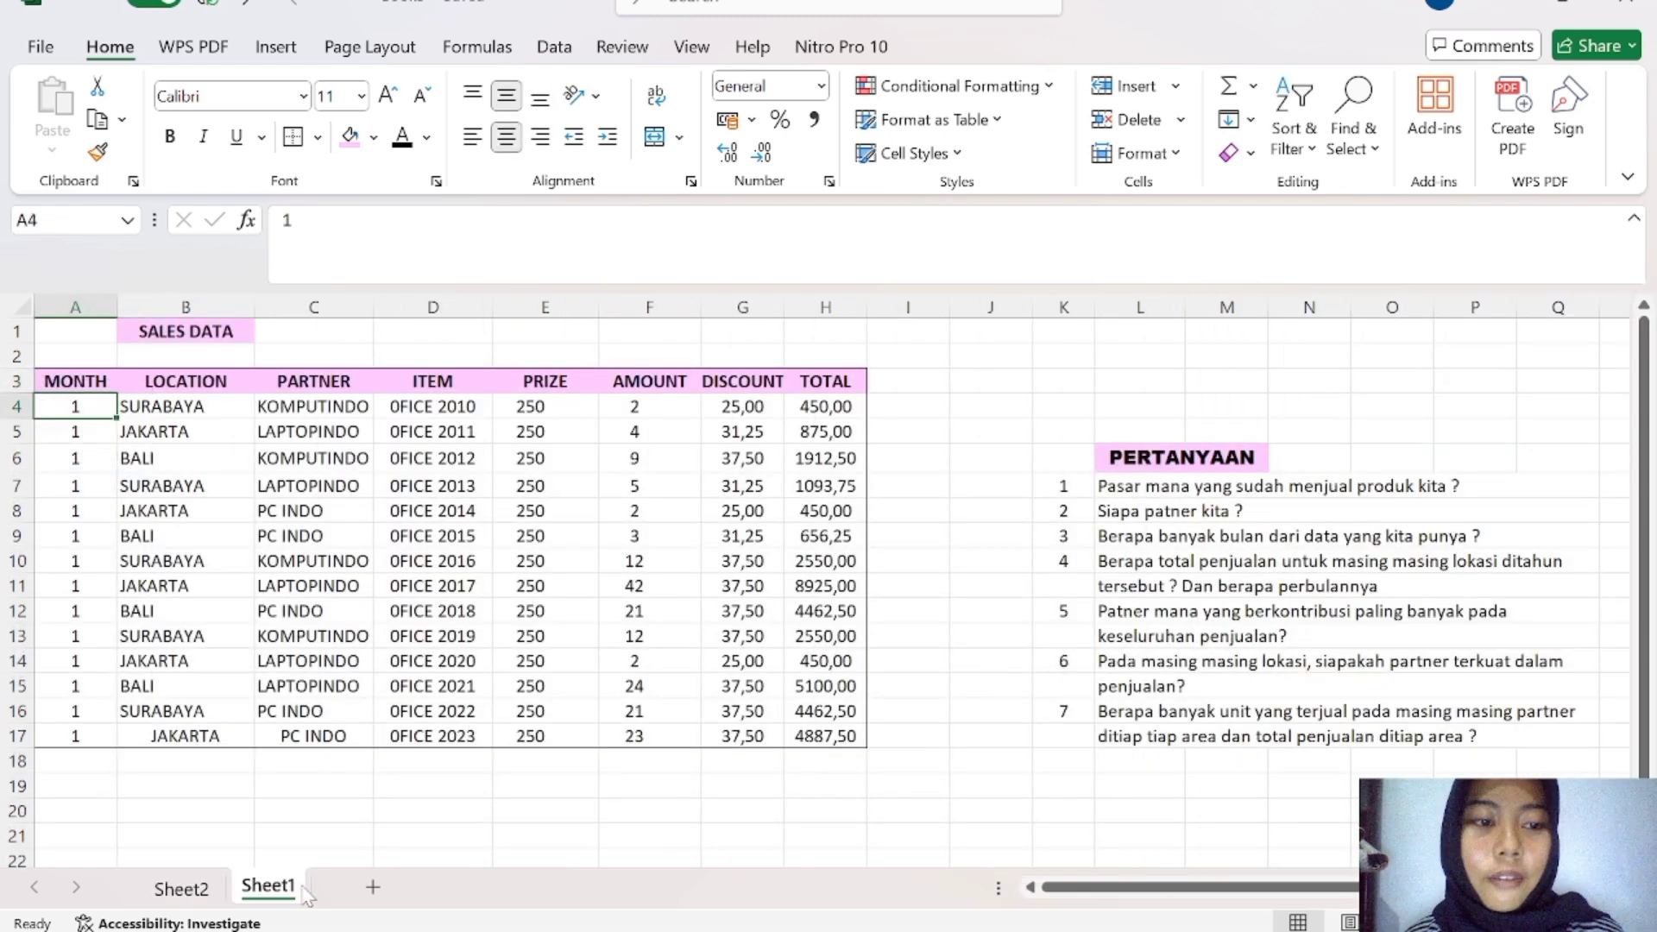
click(212, 891)
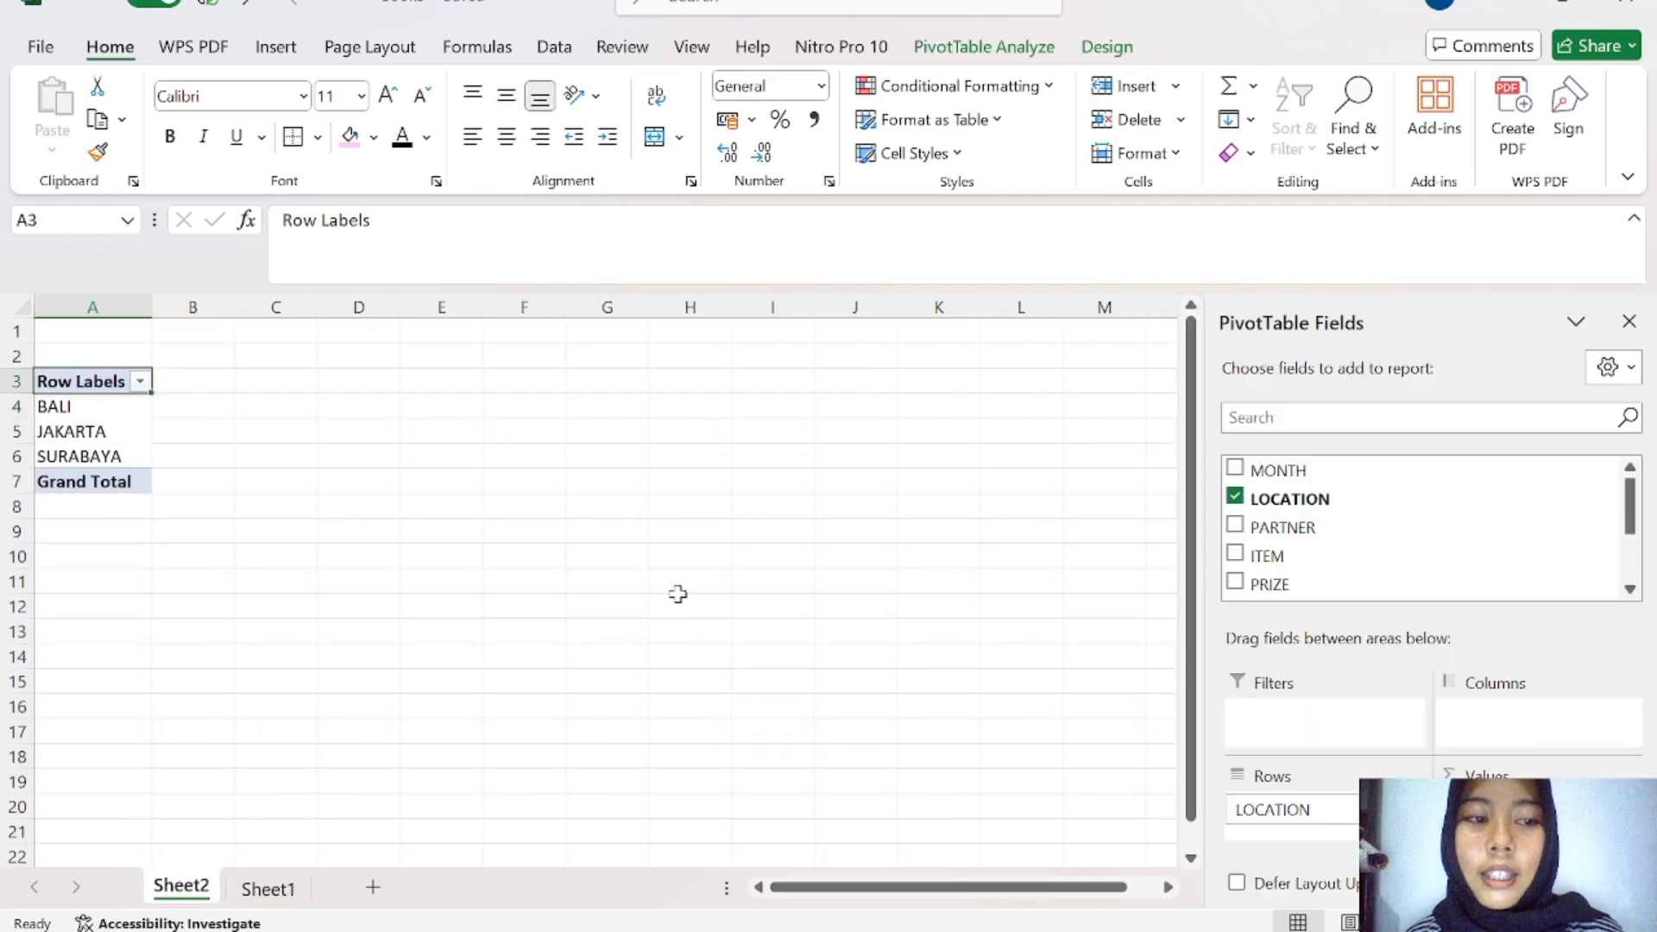
click(1236, 497)
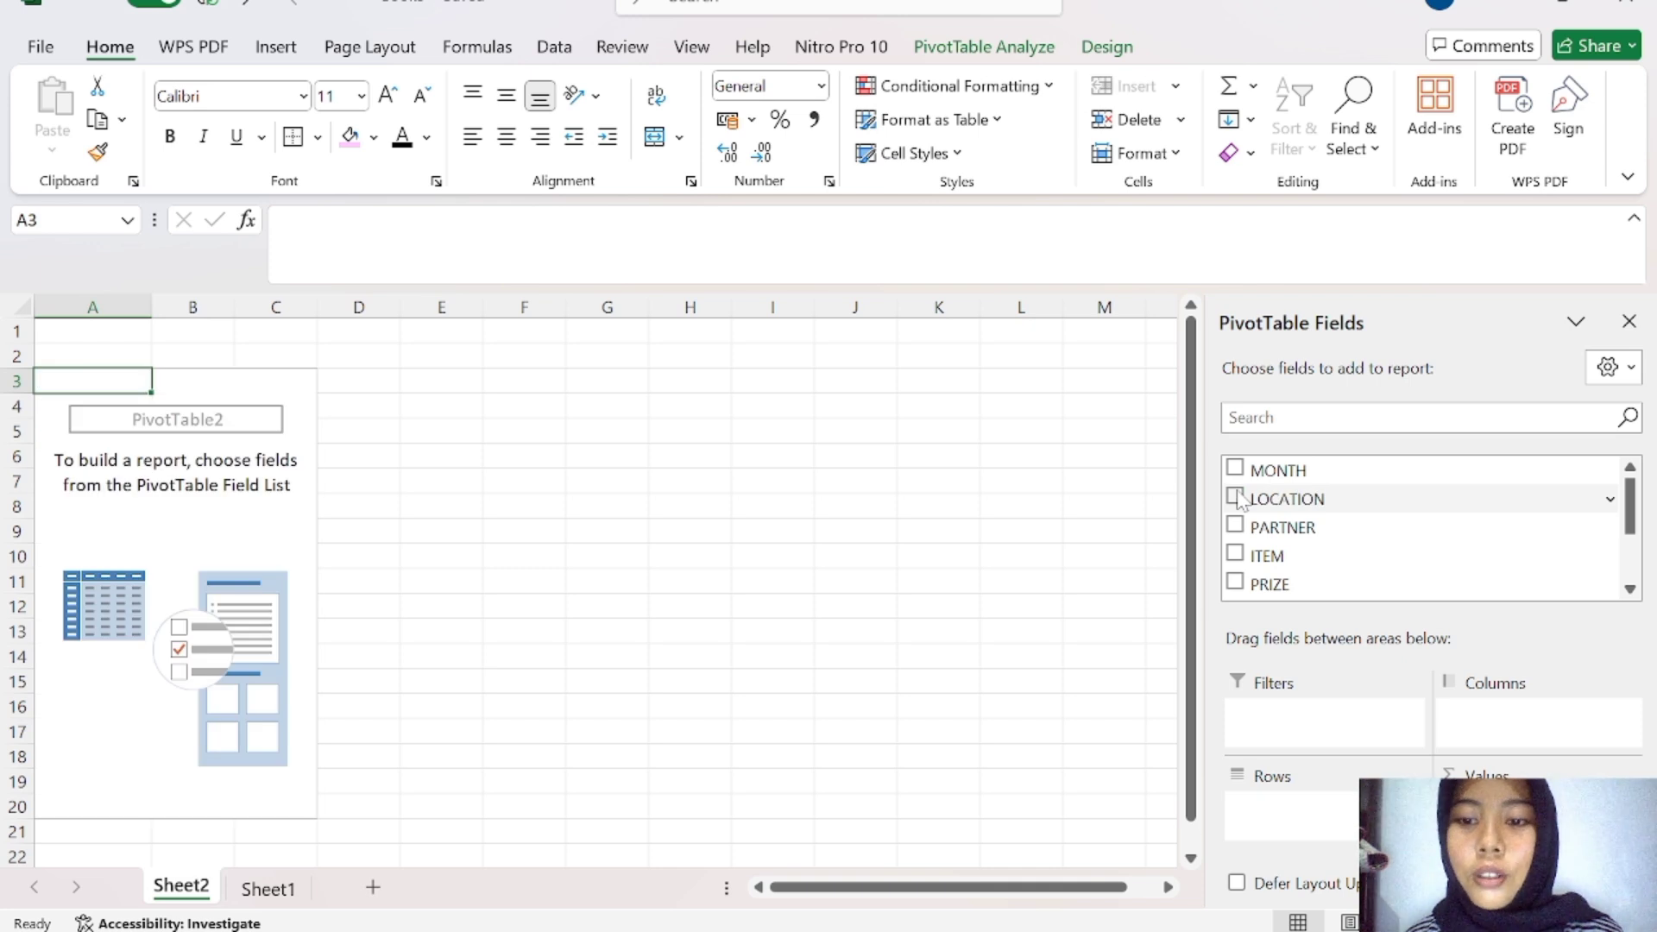
click(1236, 525)
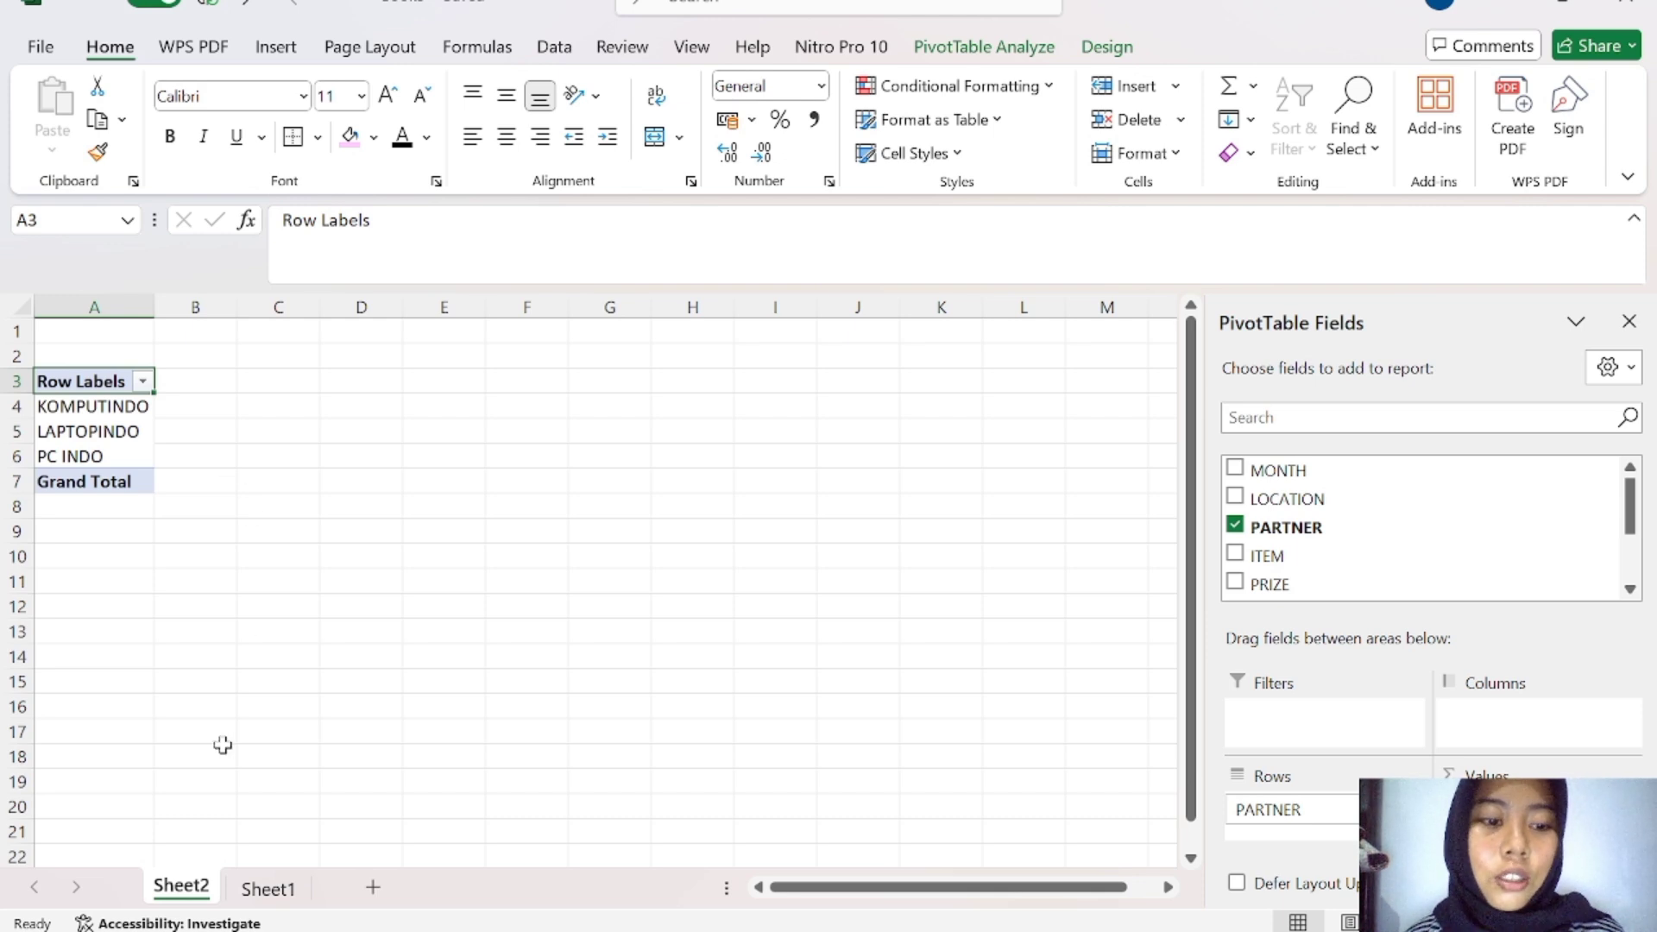
Step: Check the third question on Sheet1 and replace PARTNER with MONTH, placing MONTH in the rows instead of the values
click(269, 890)
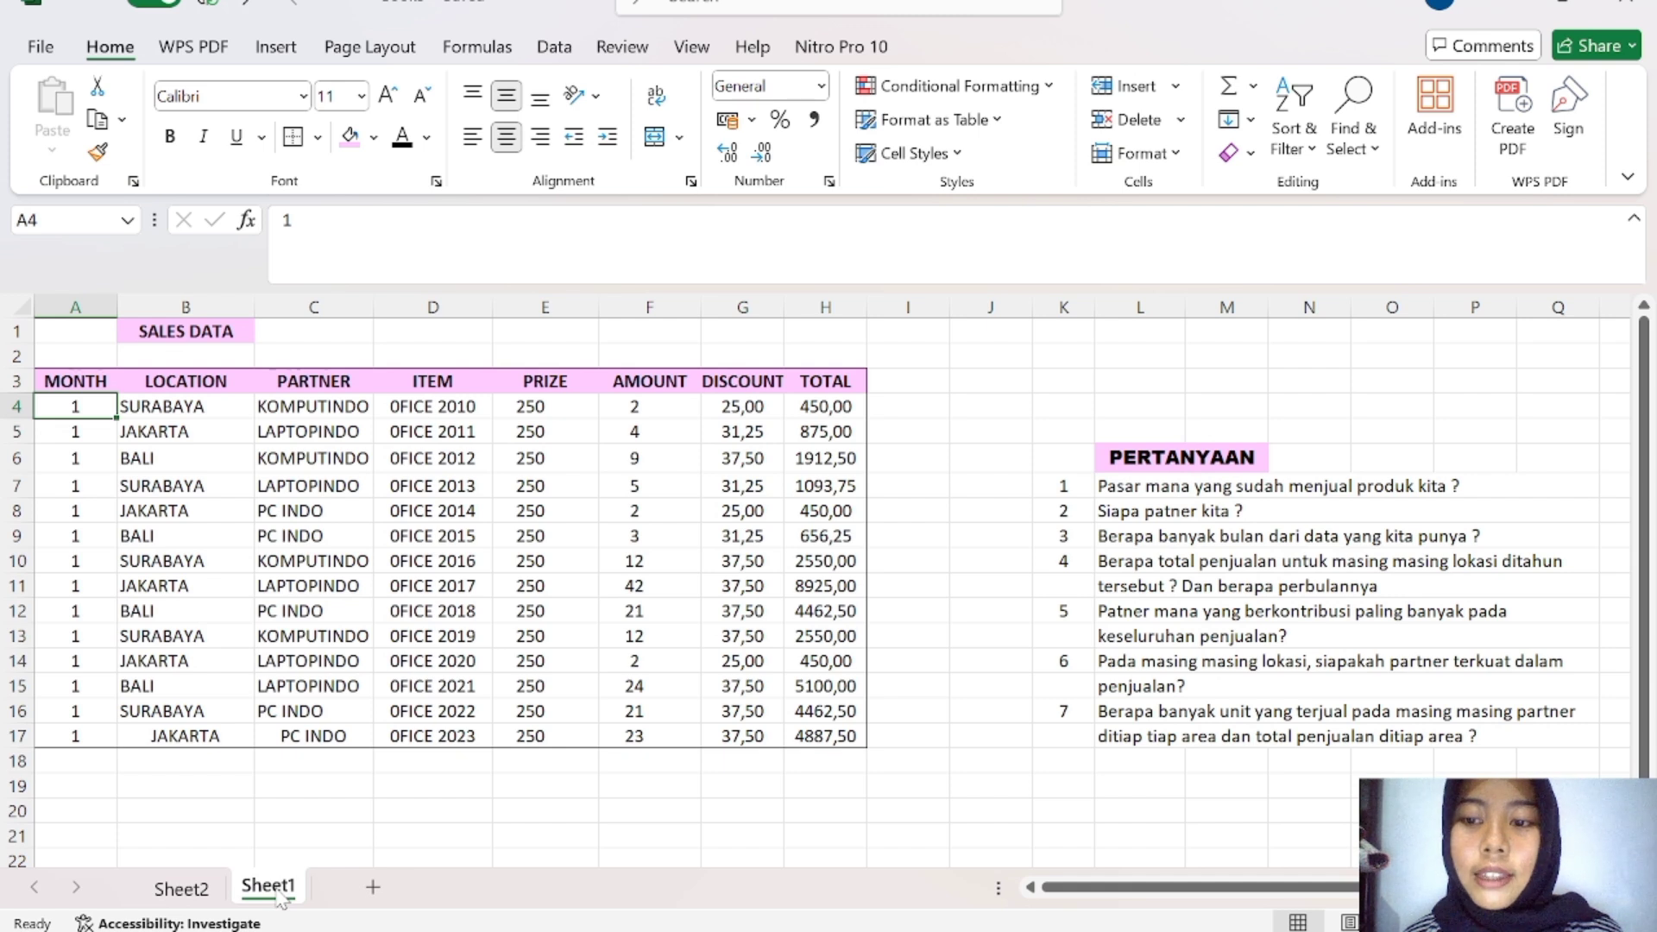
click(215, 887)
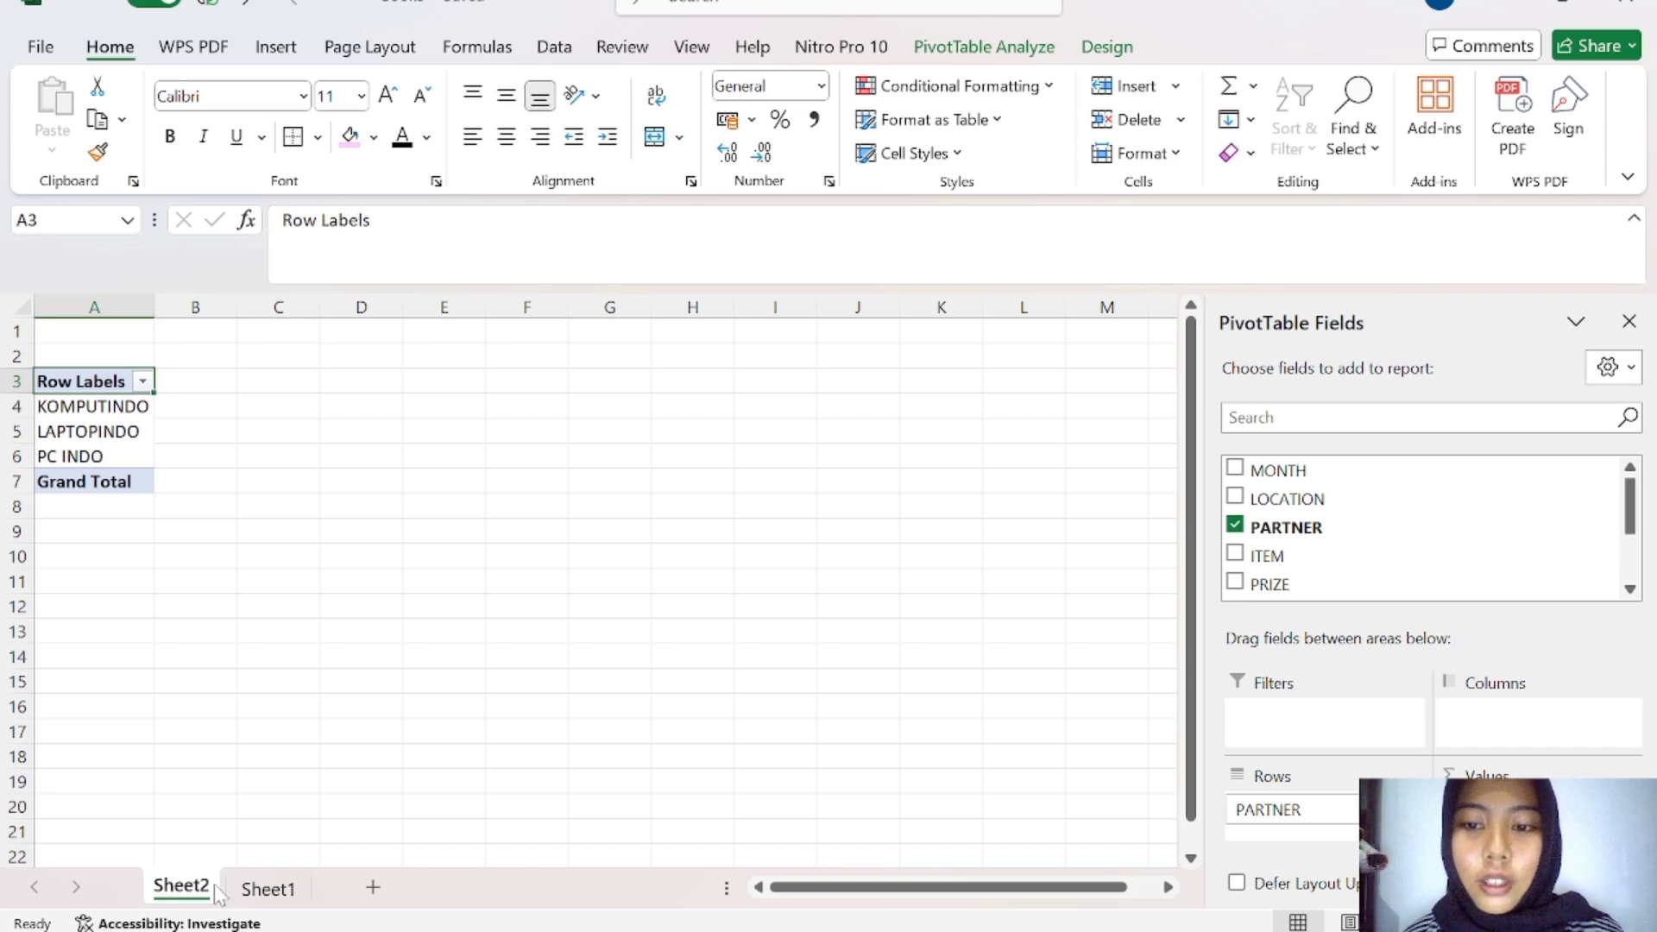
click(1235, 528)
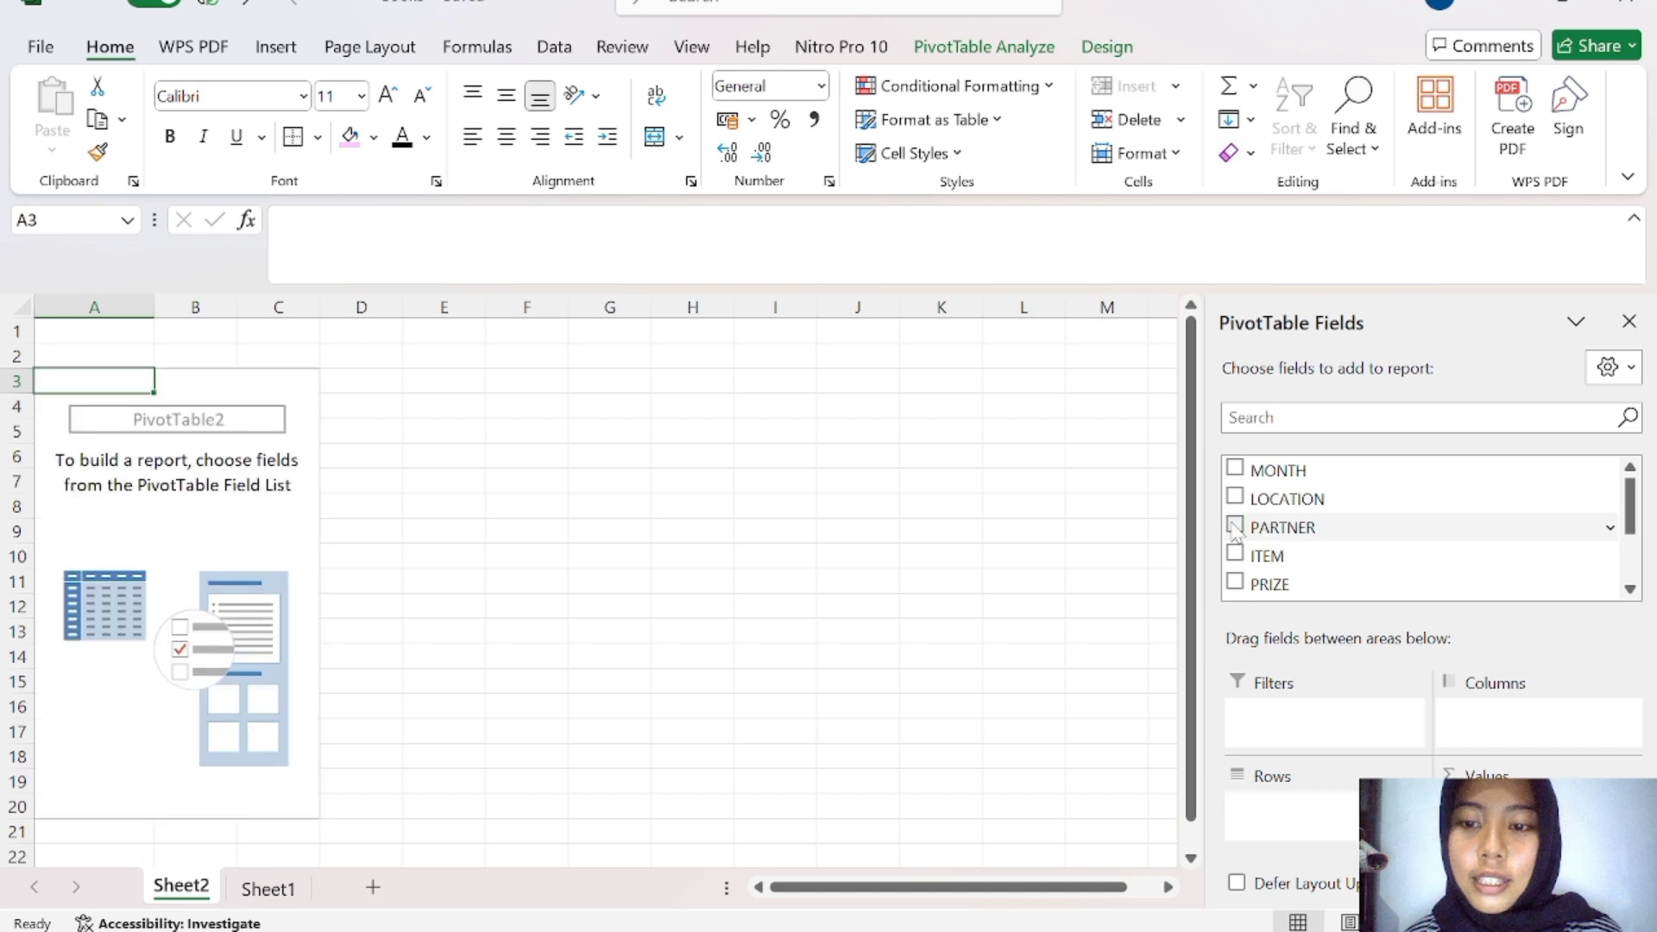
click(1235, 470)
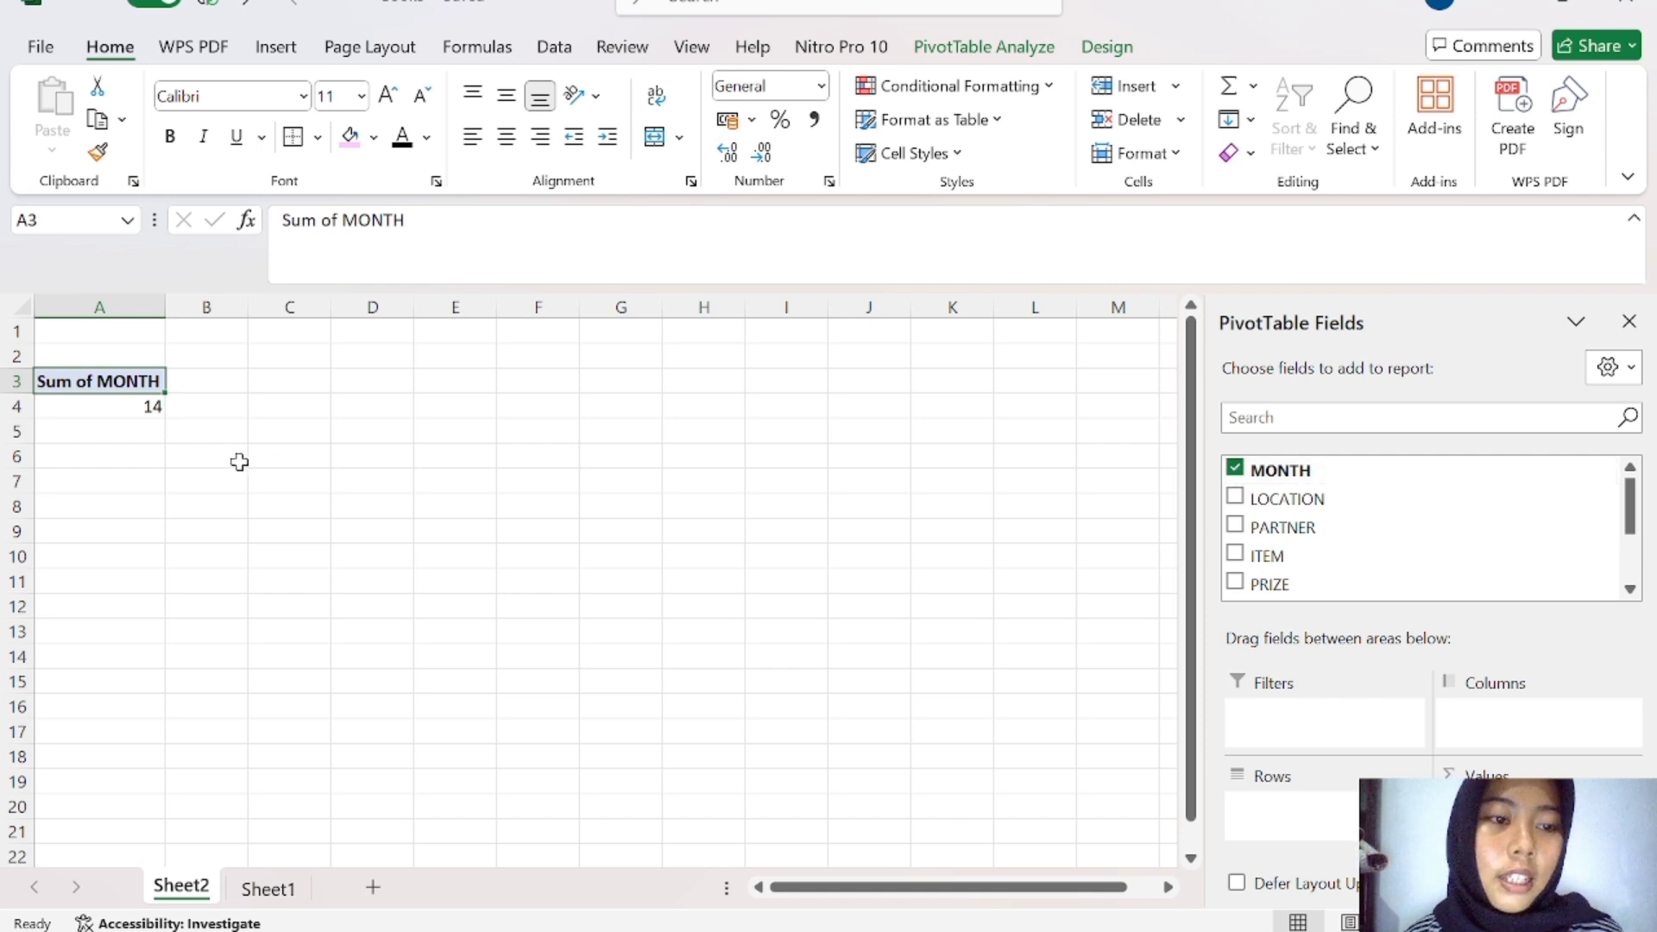
mouse_move(147, 407)
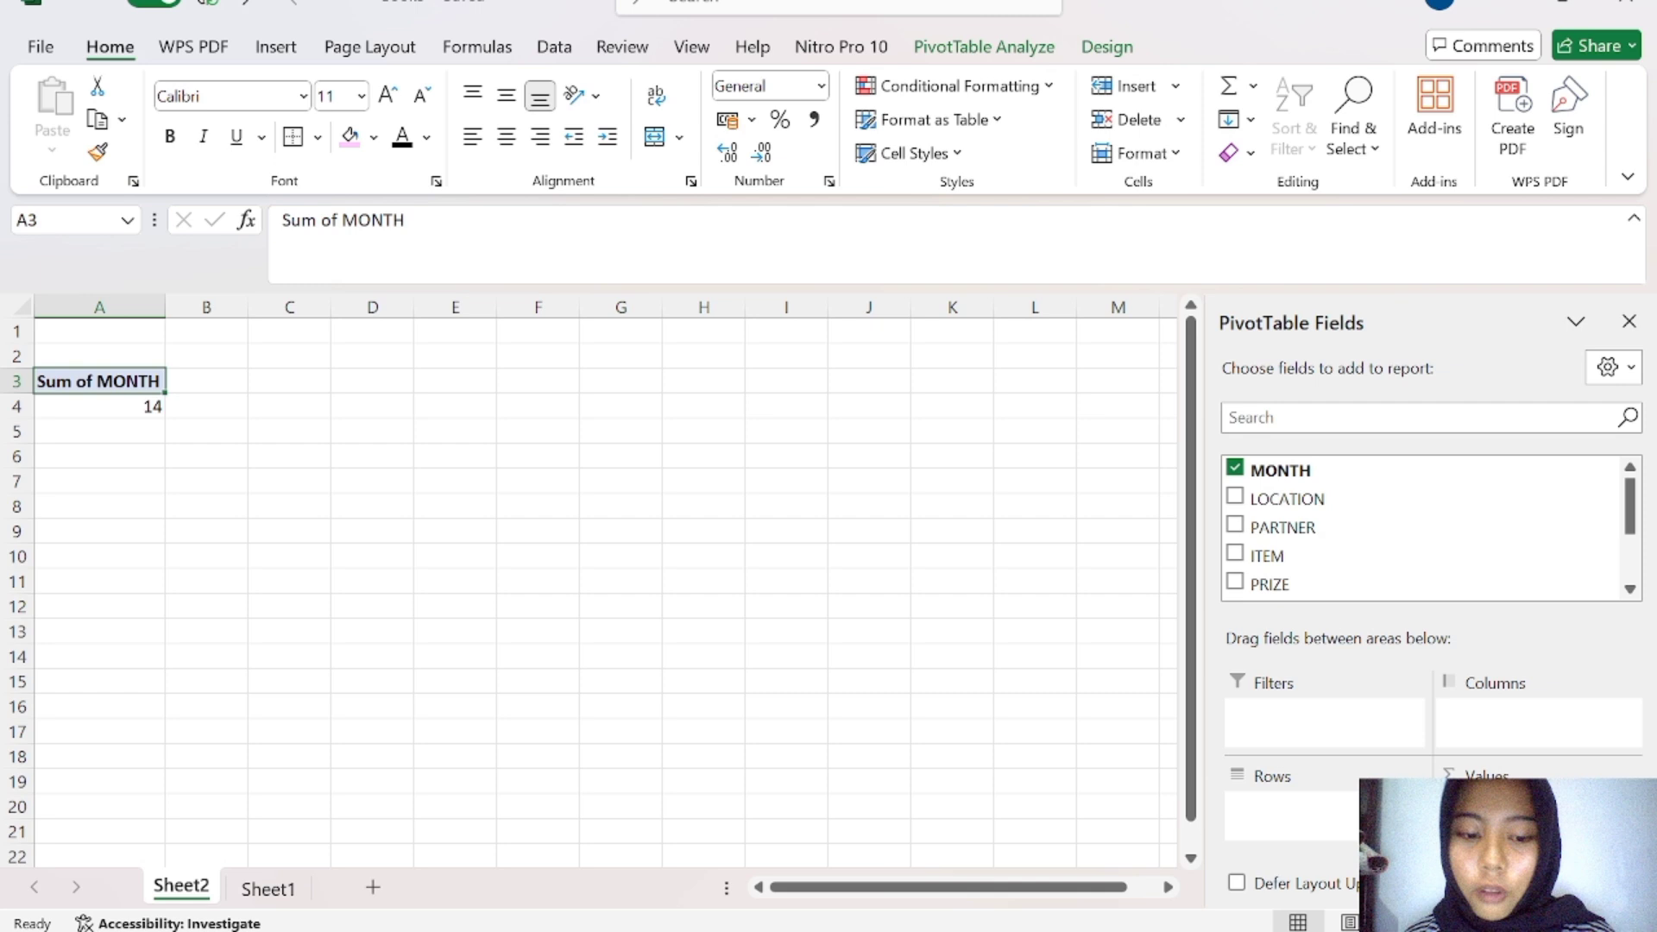
drag(1468, 809, 1330, 815)
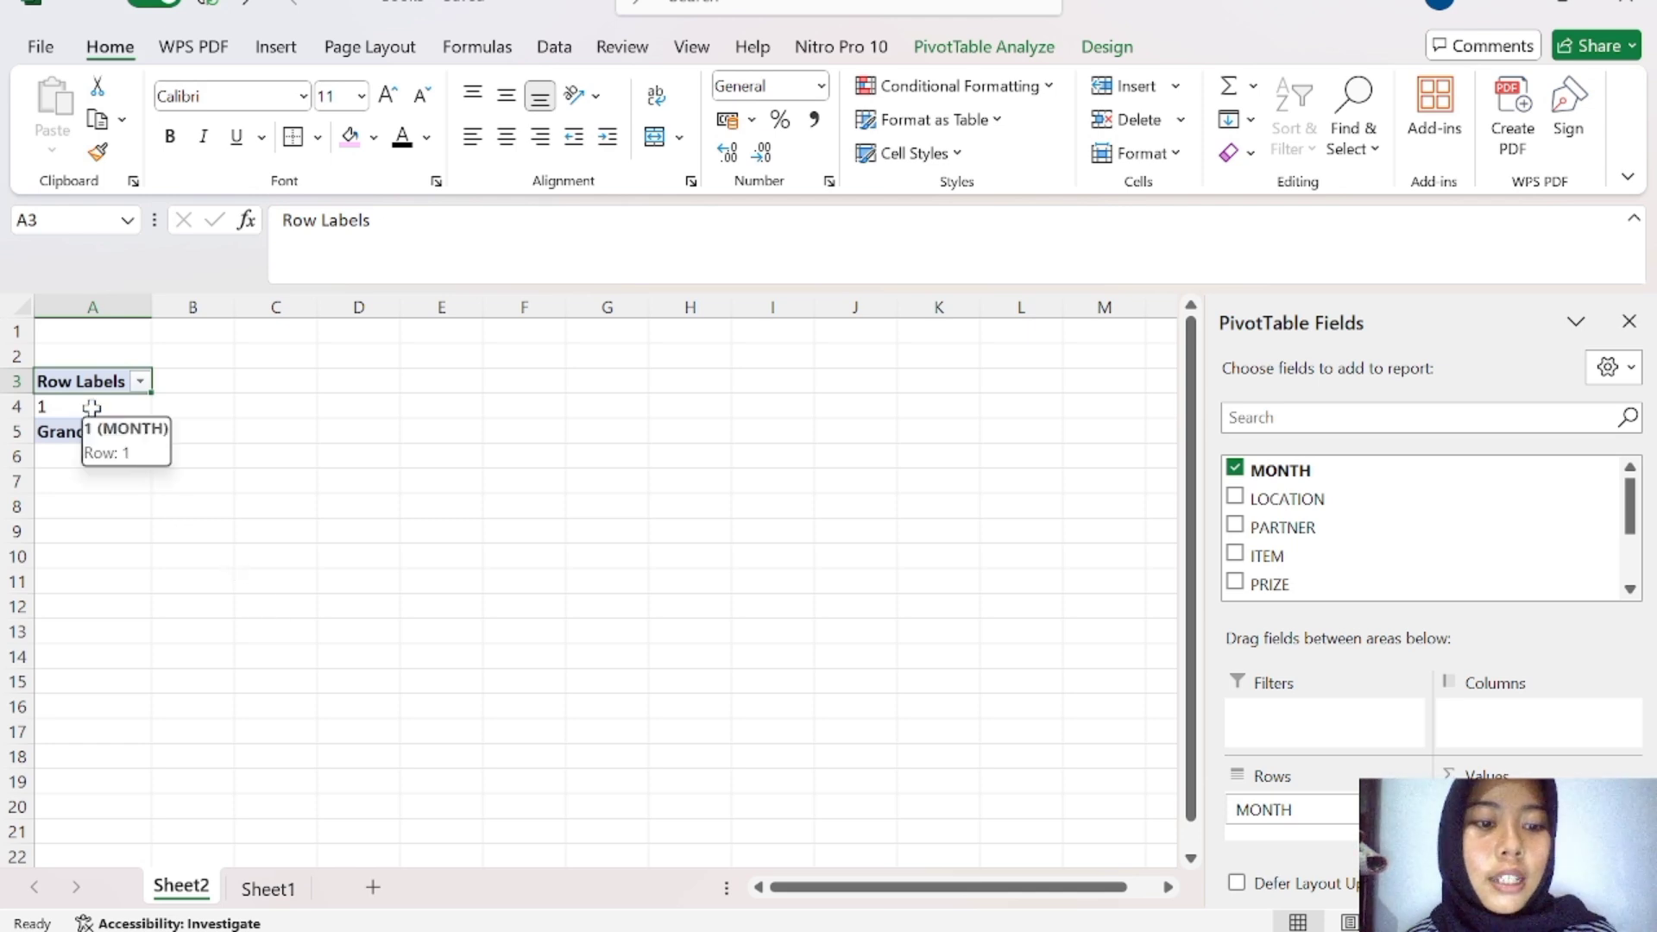
Step: For question 4, replace the MONTH rows with LOCATION and add MONTH and TOTAL as summed values in the PivotTable
click(268, 889)
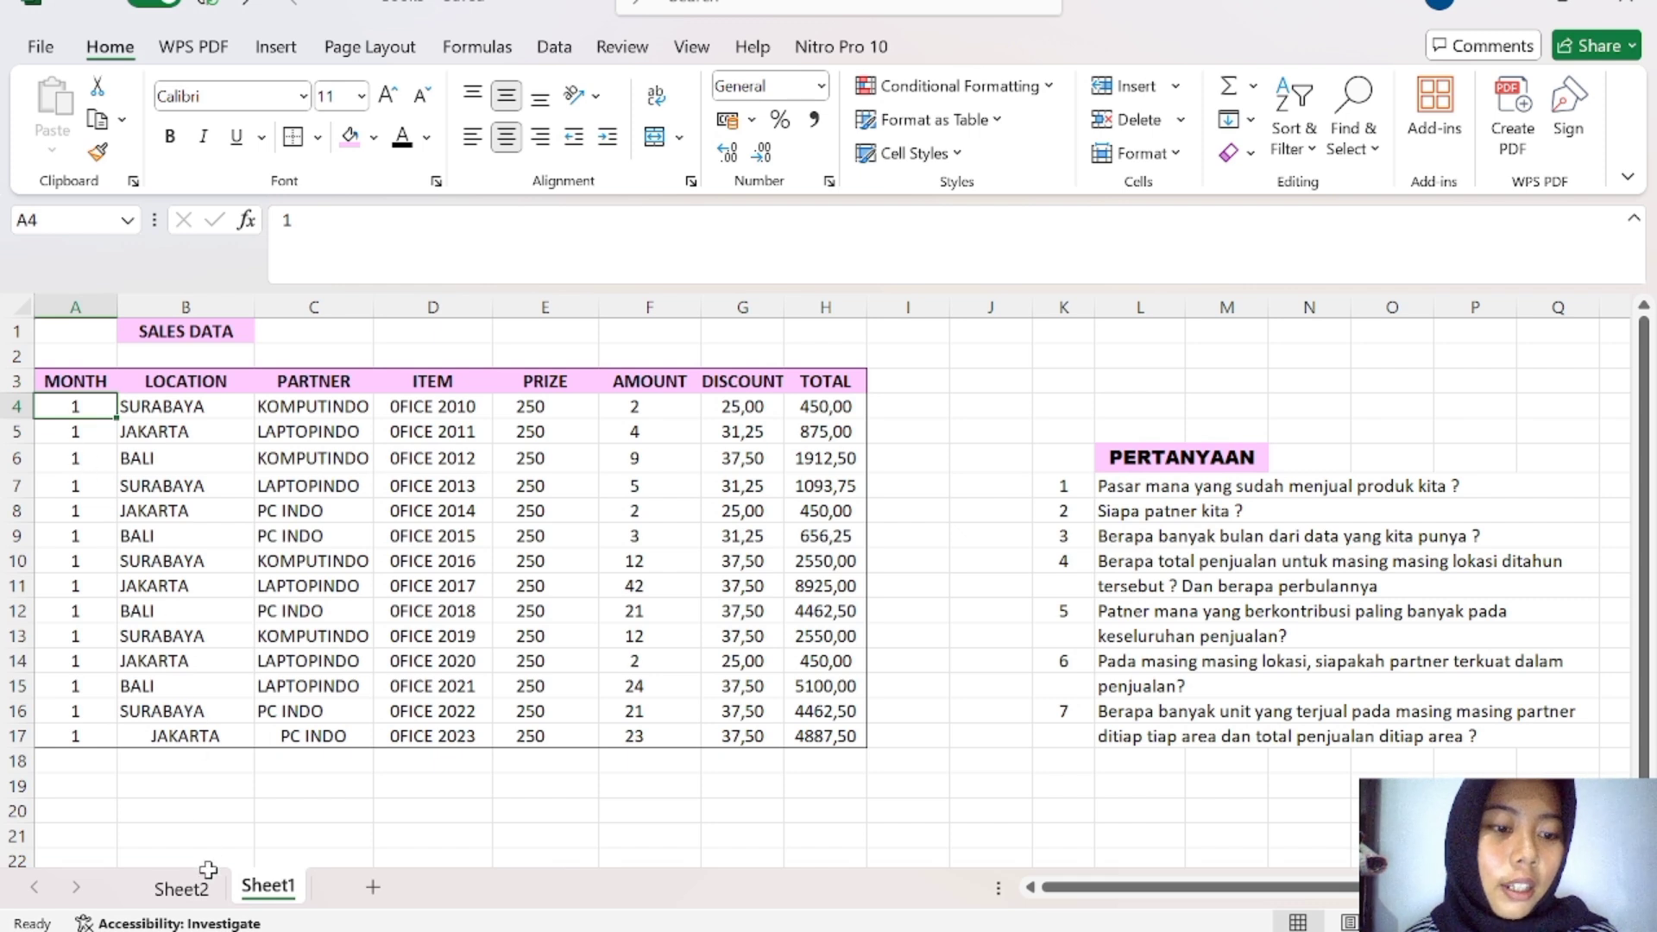
click(184, 889)
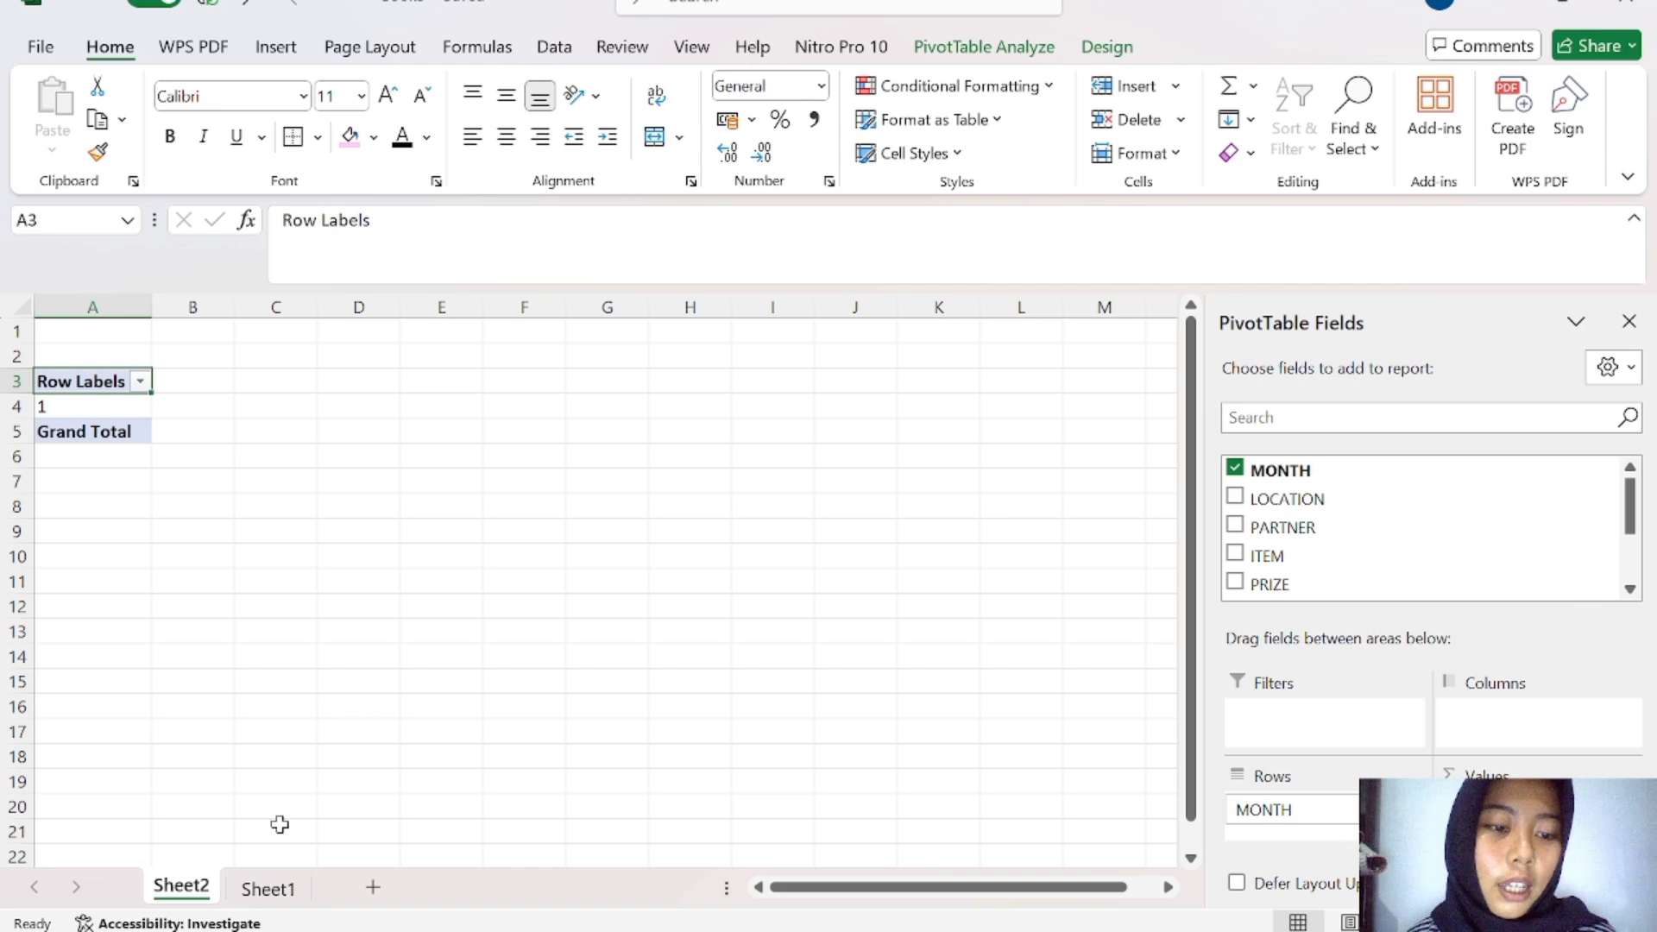
click(265, 889)
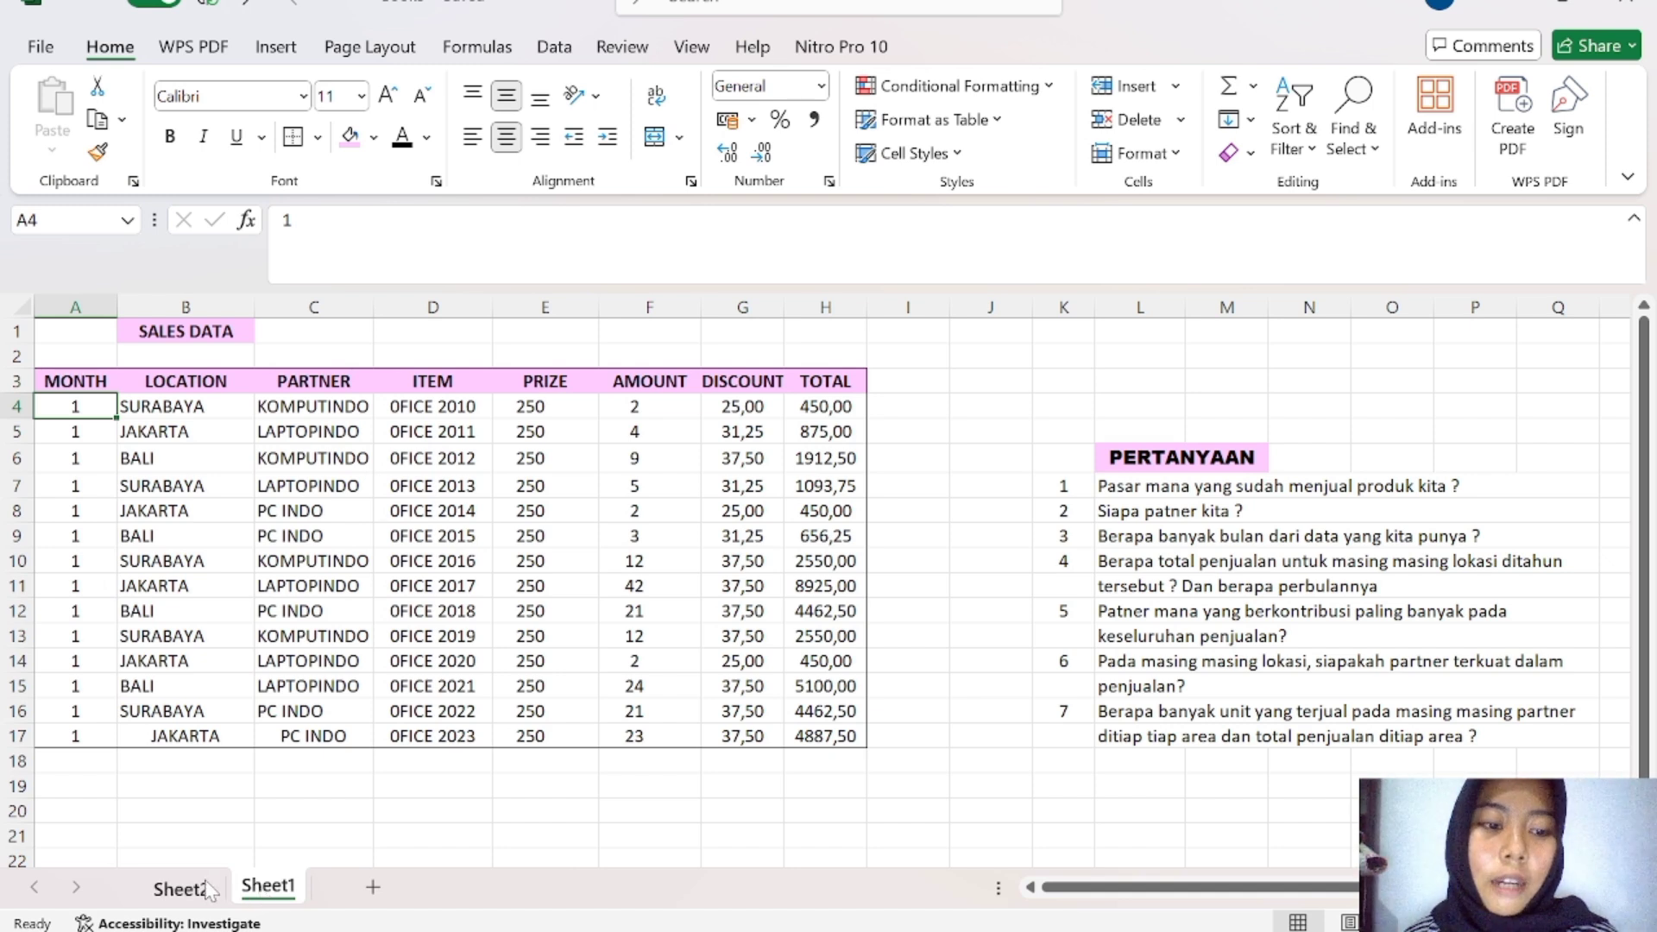
click(180, 888)
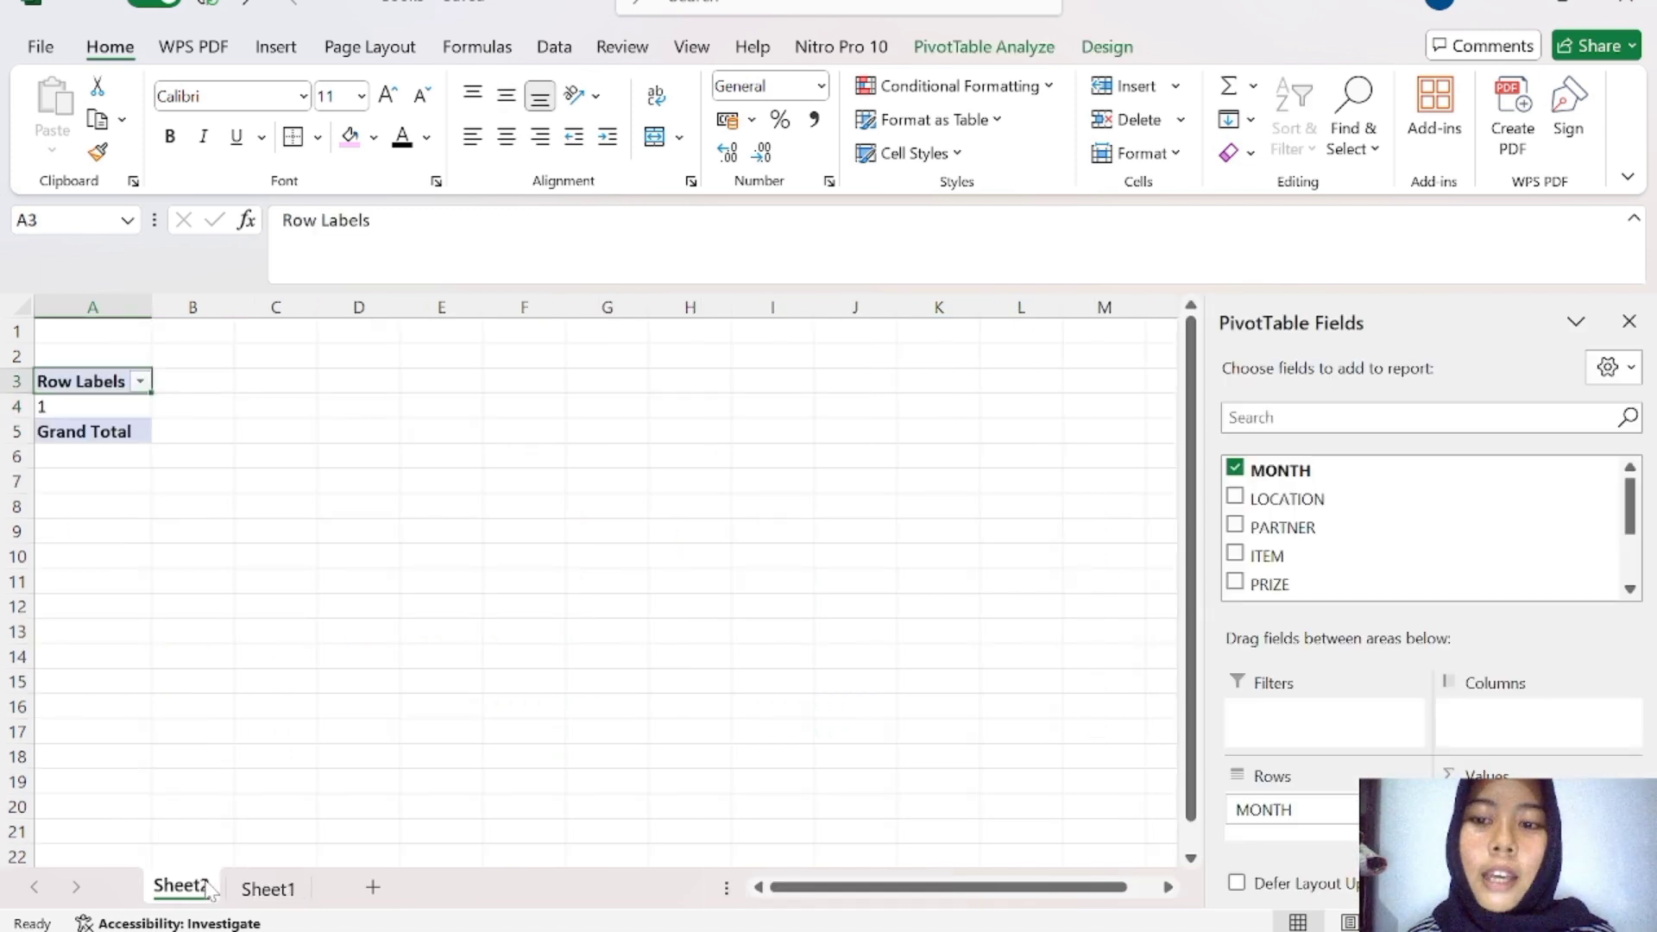
click(1236, 470)
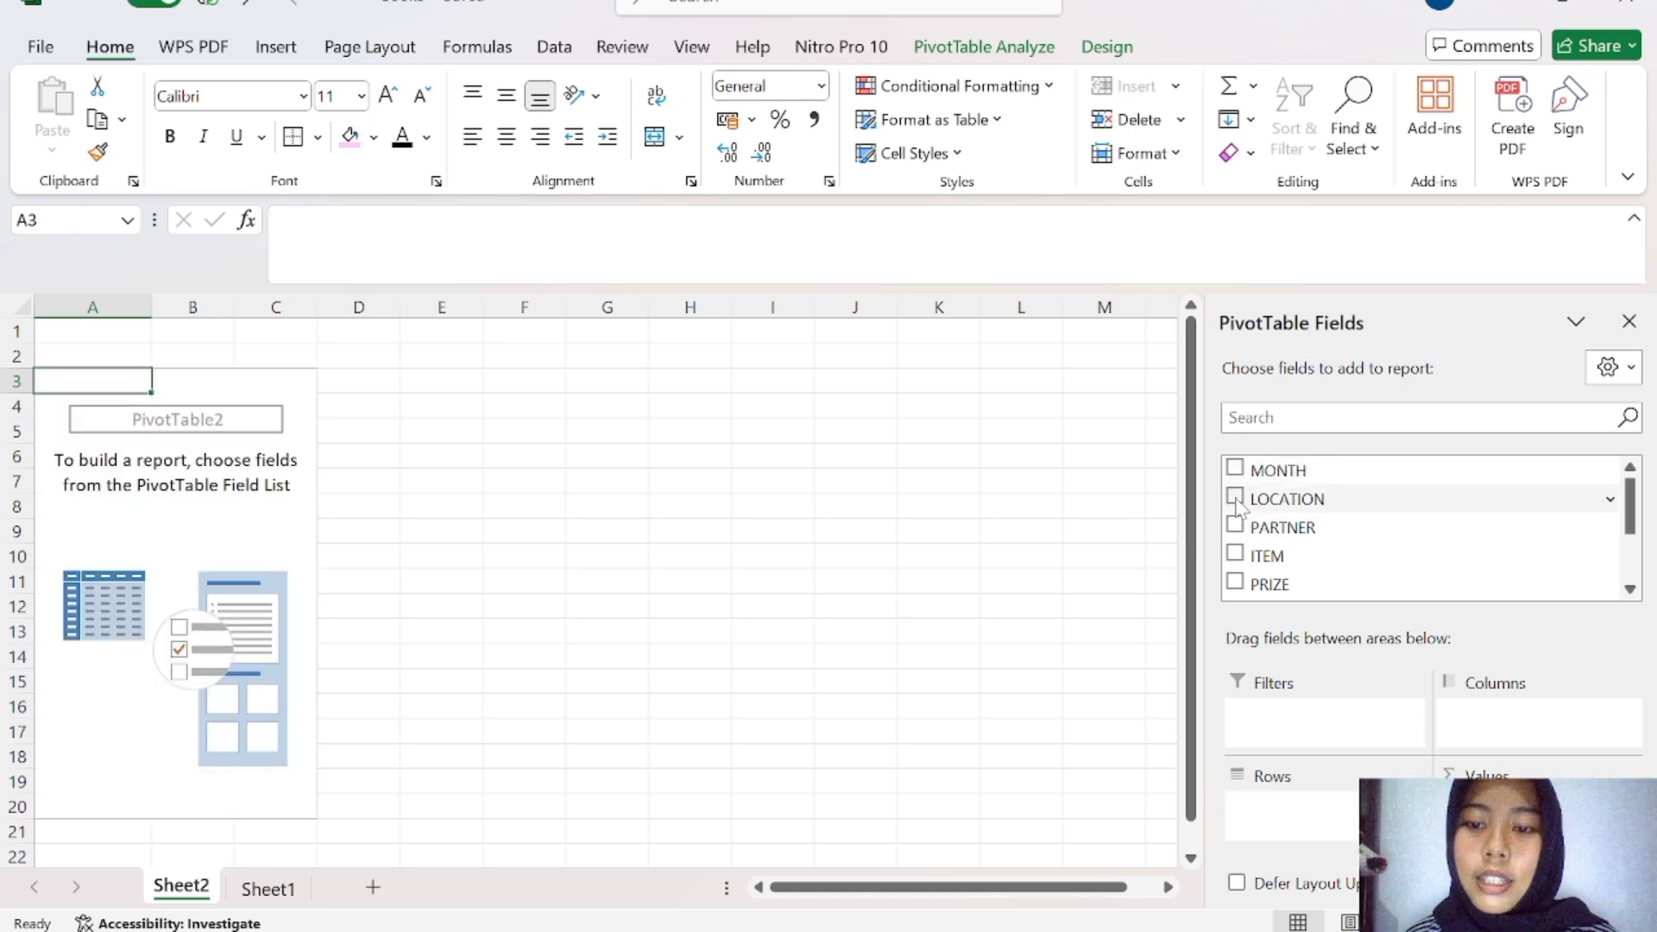
click(1236, 498)
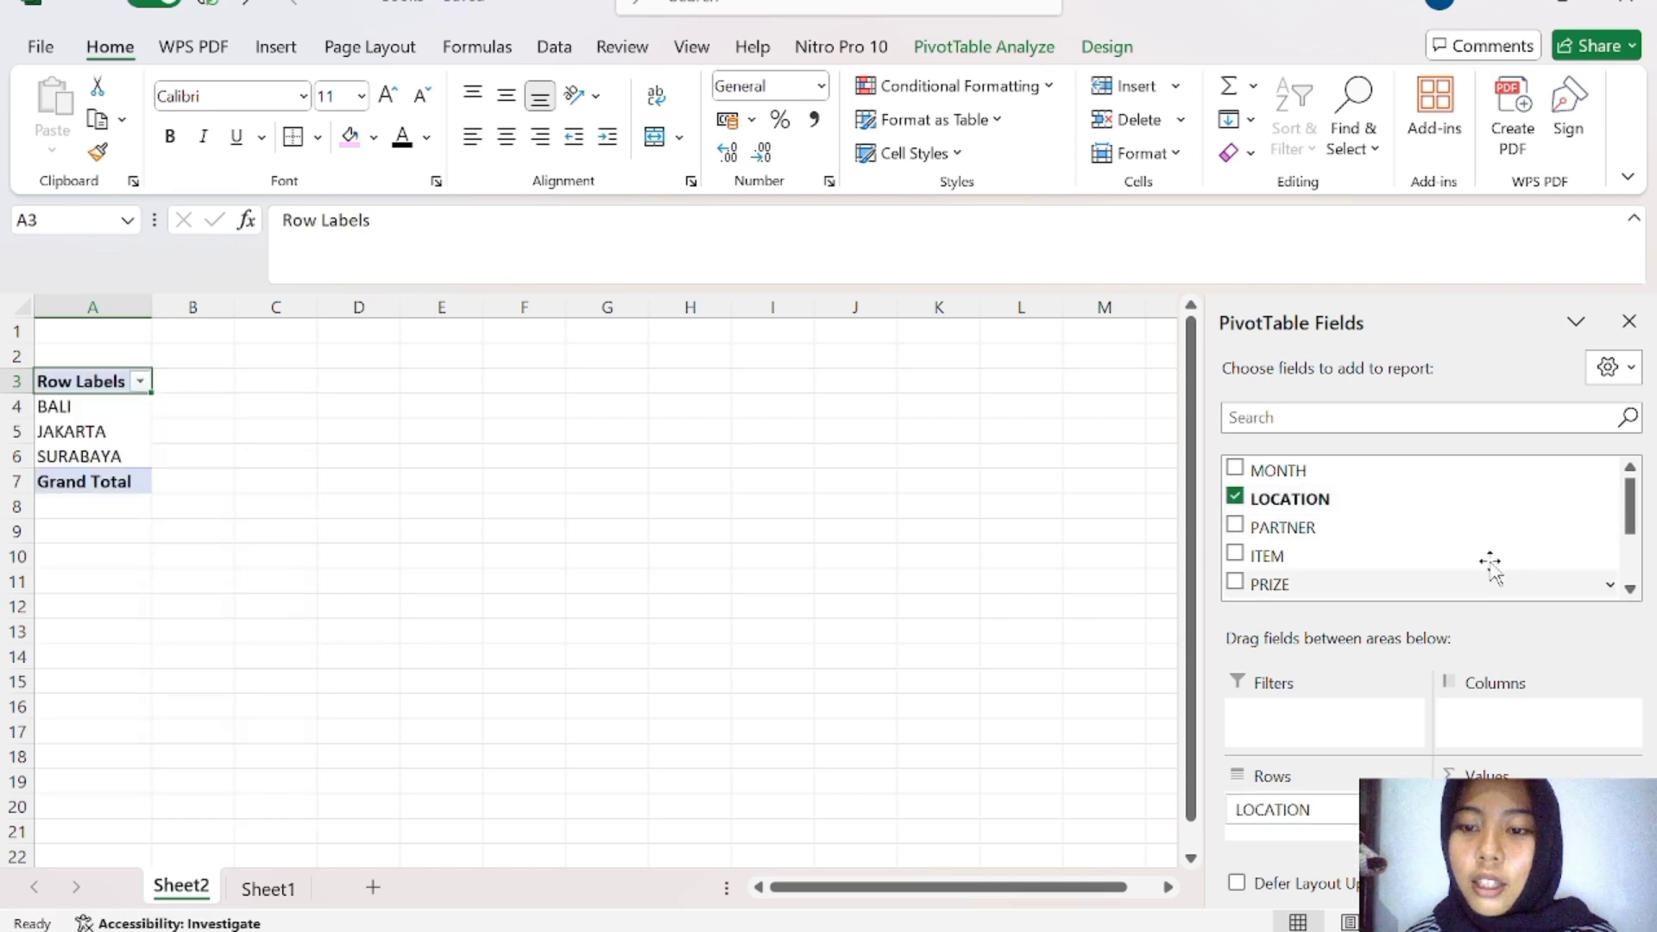
click(1235, 470)
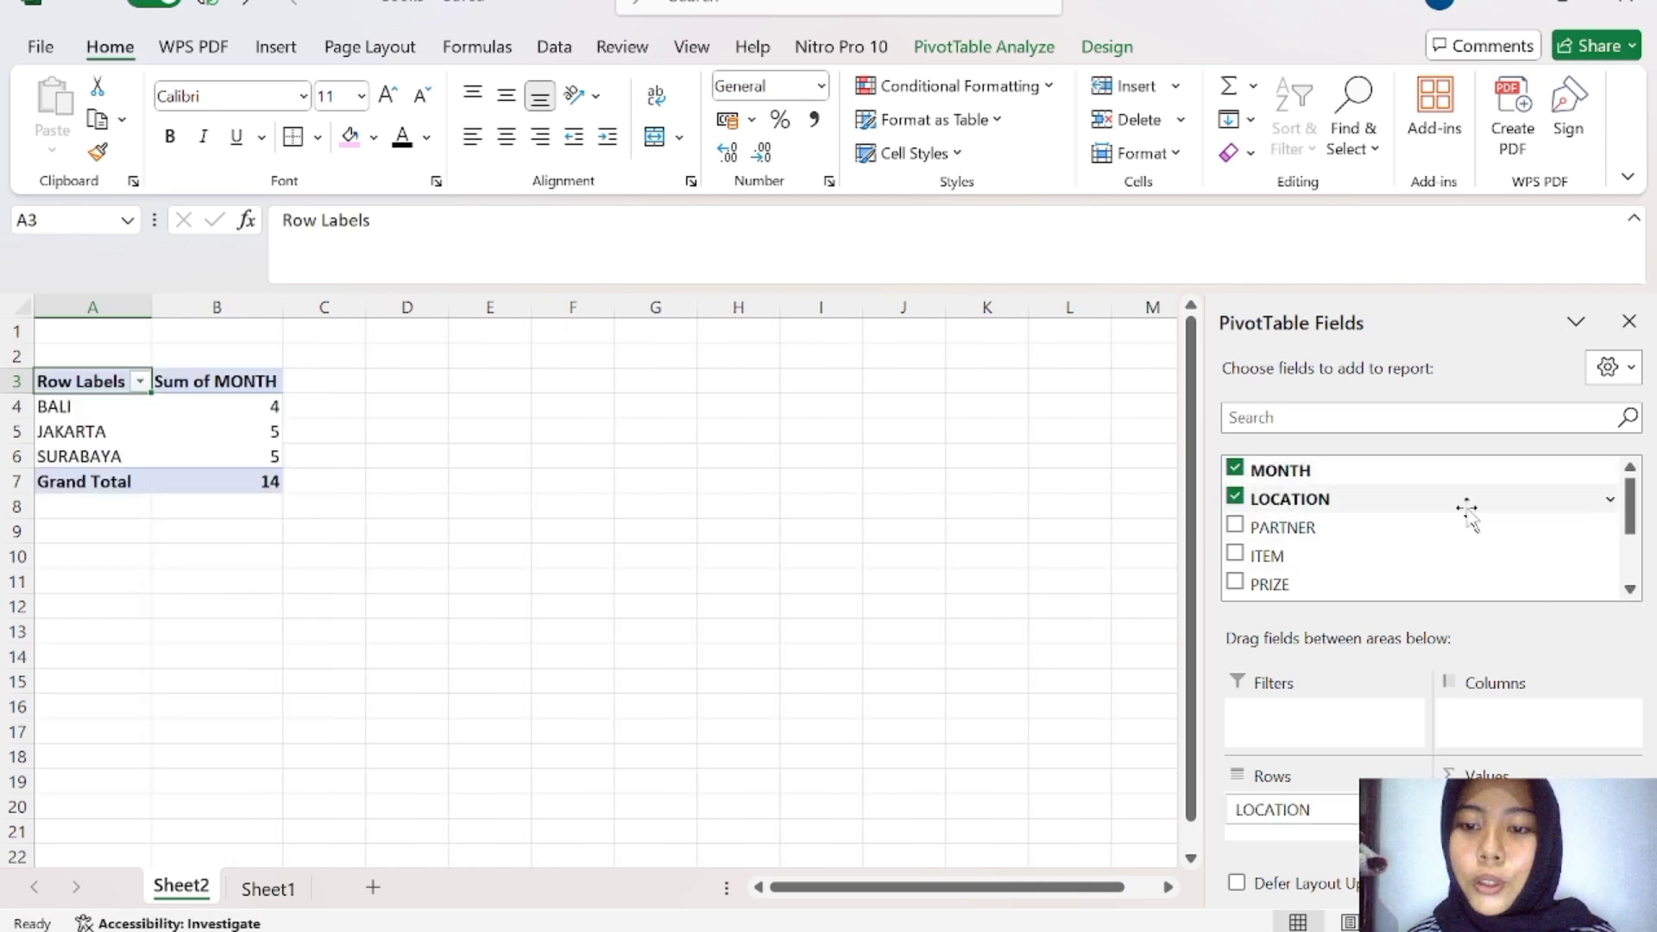
click(1631, 590)
click(1631, 590)
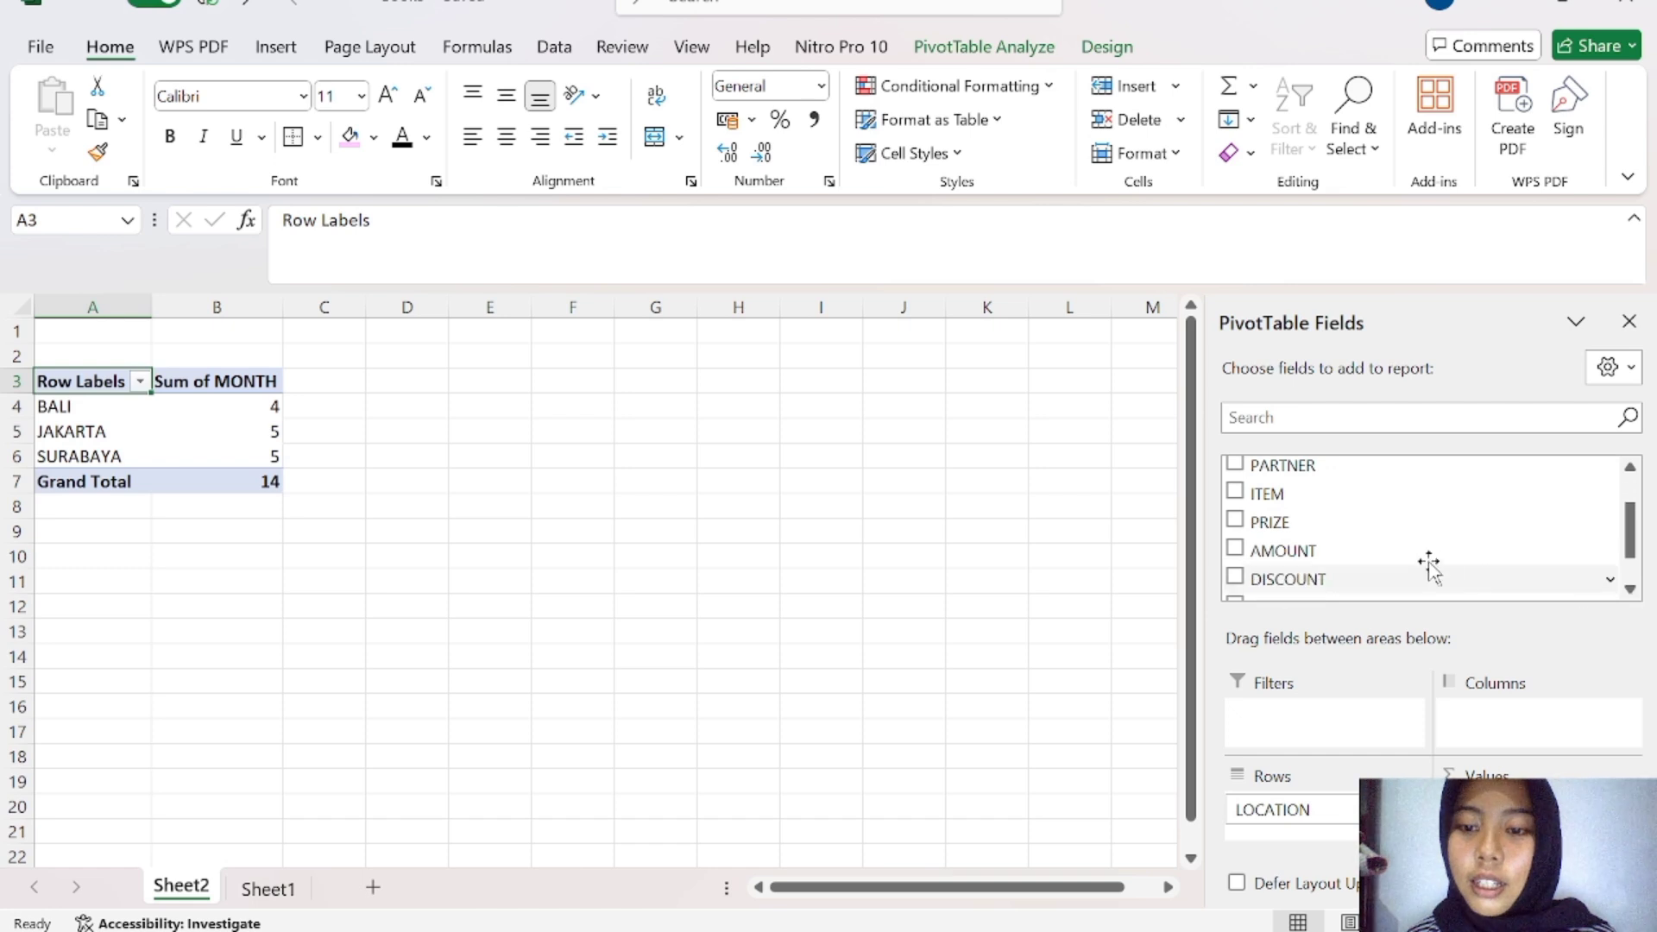
click(1631, 589)
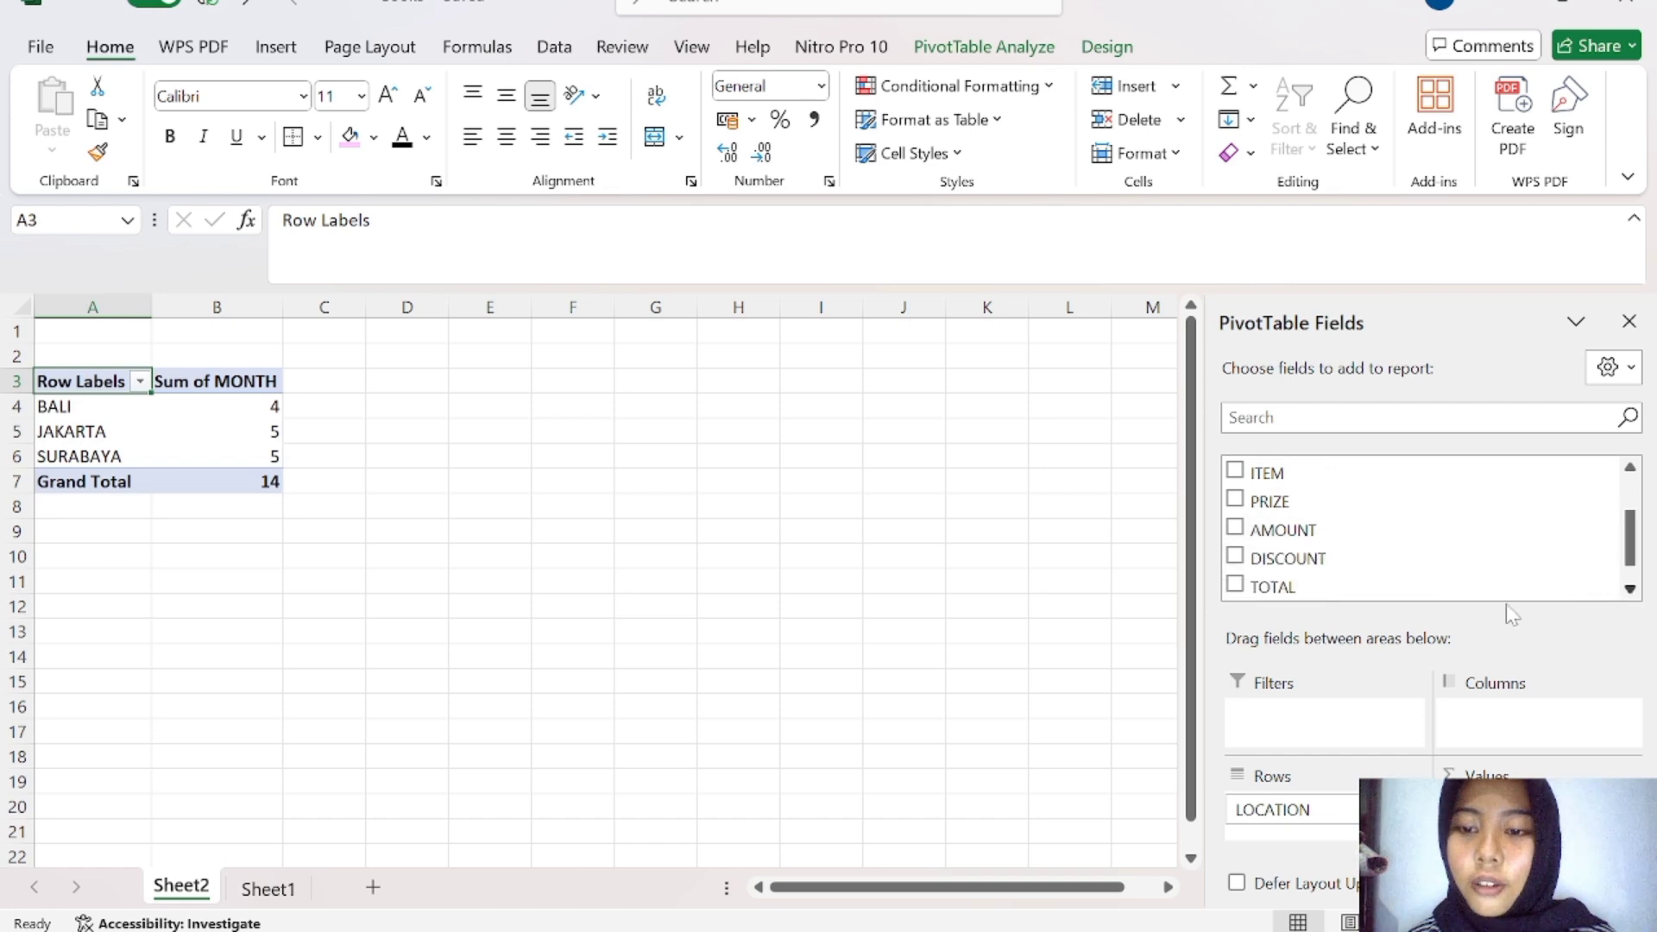
click(1235, 586)
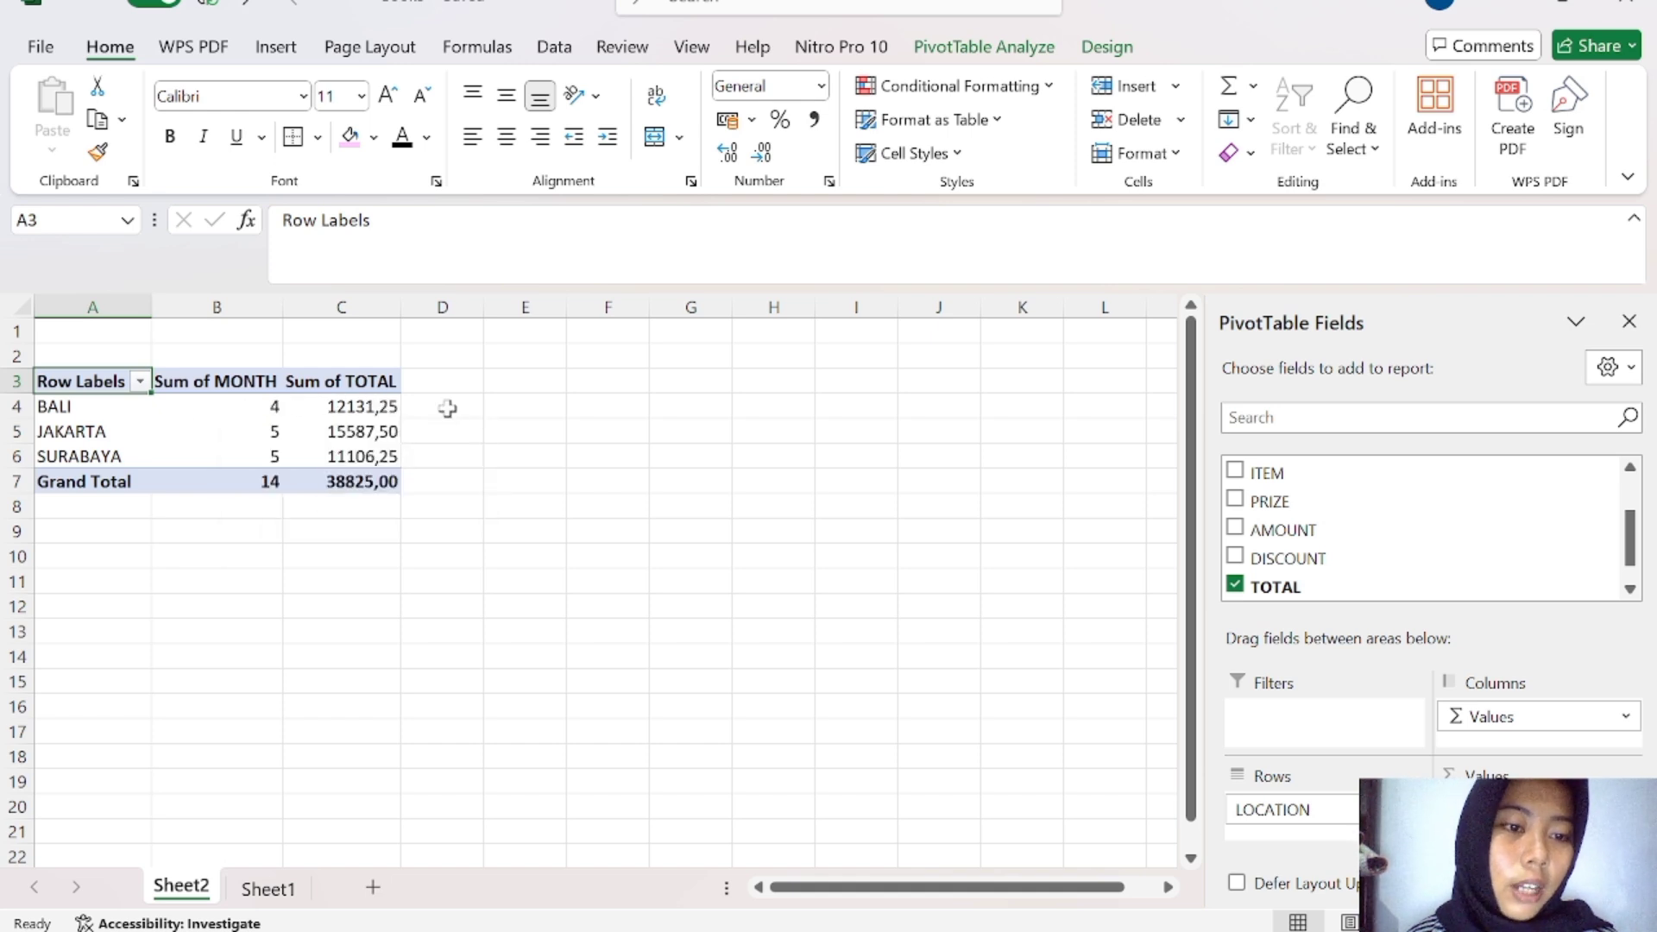
Step: Recheck the questions on Sheet1 and remove the TOTAL, LOCATION and MONTH fields to empty the PivotTable
click(292, 890)
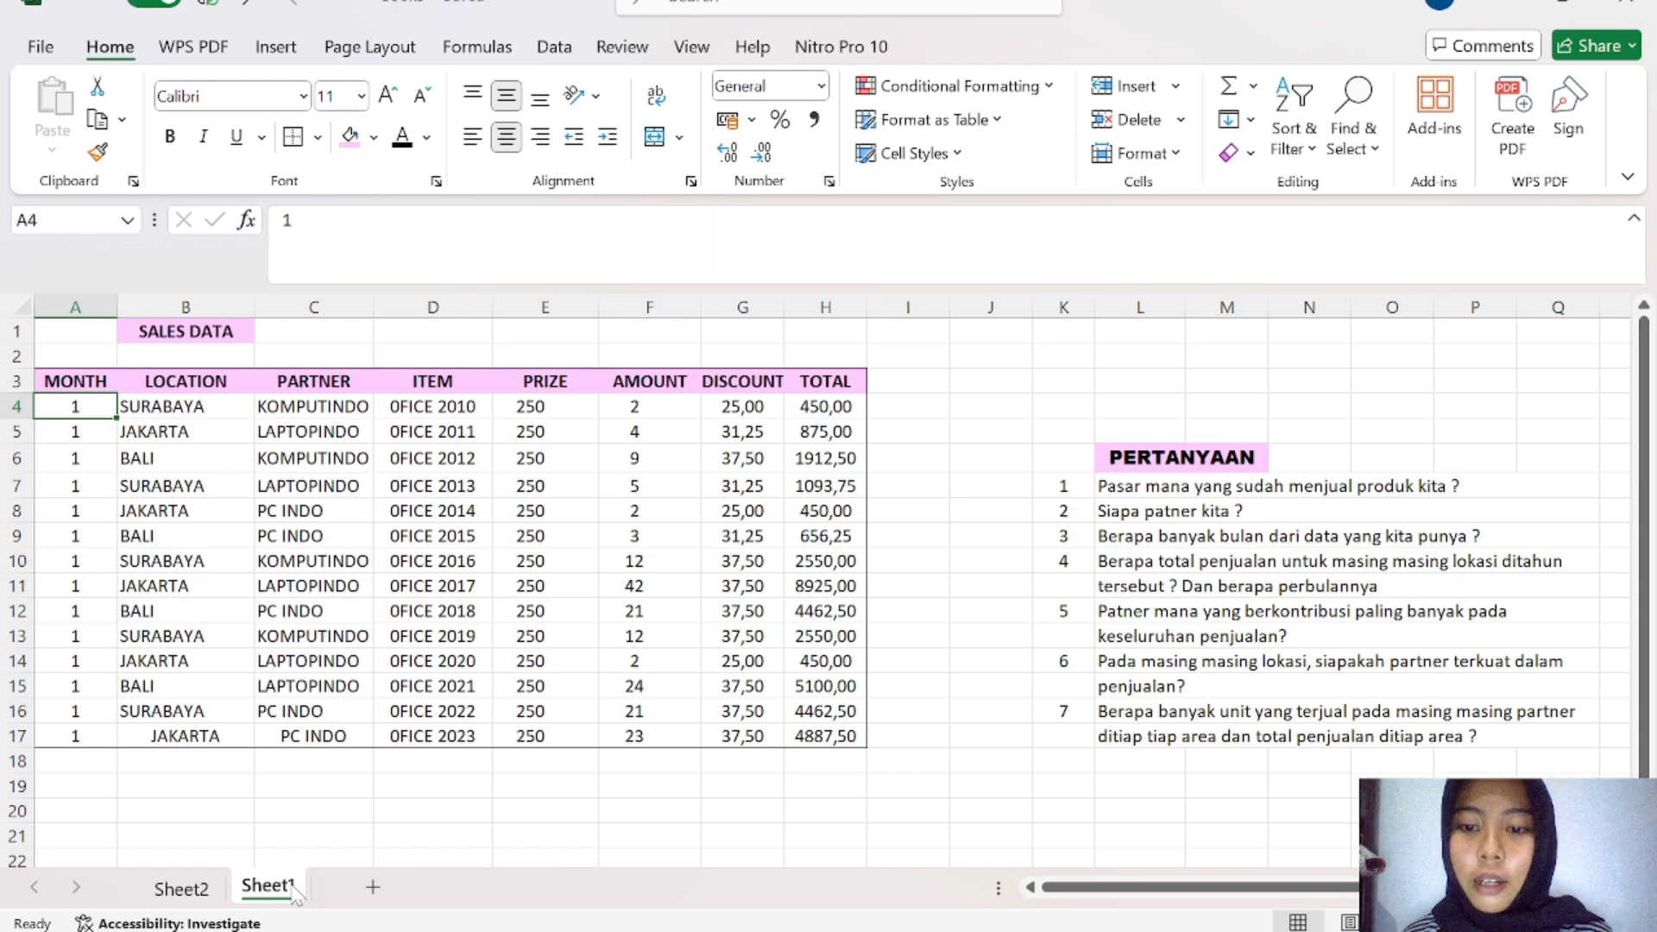
click(186, 893)
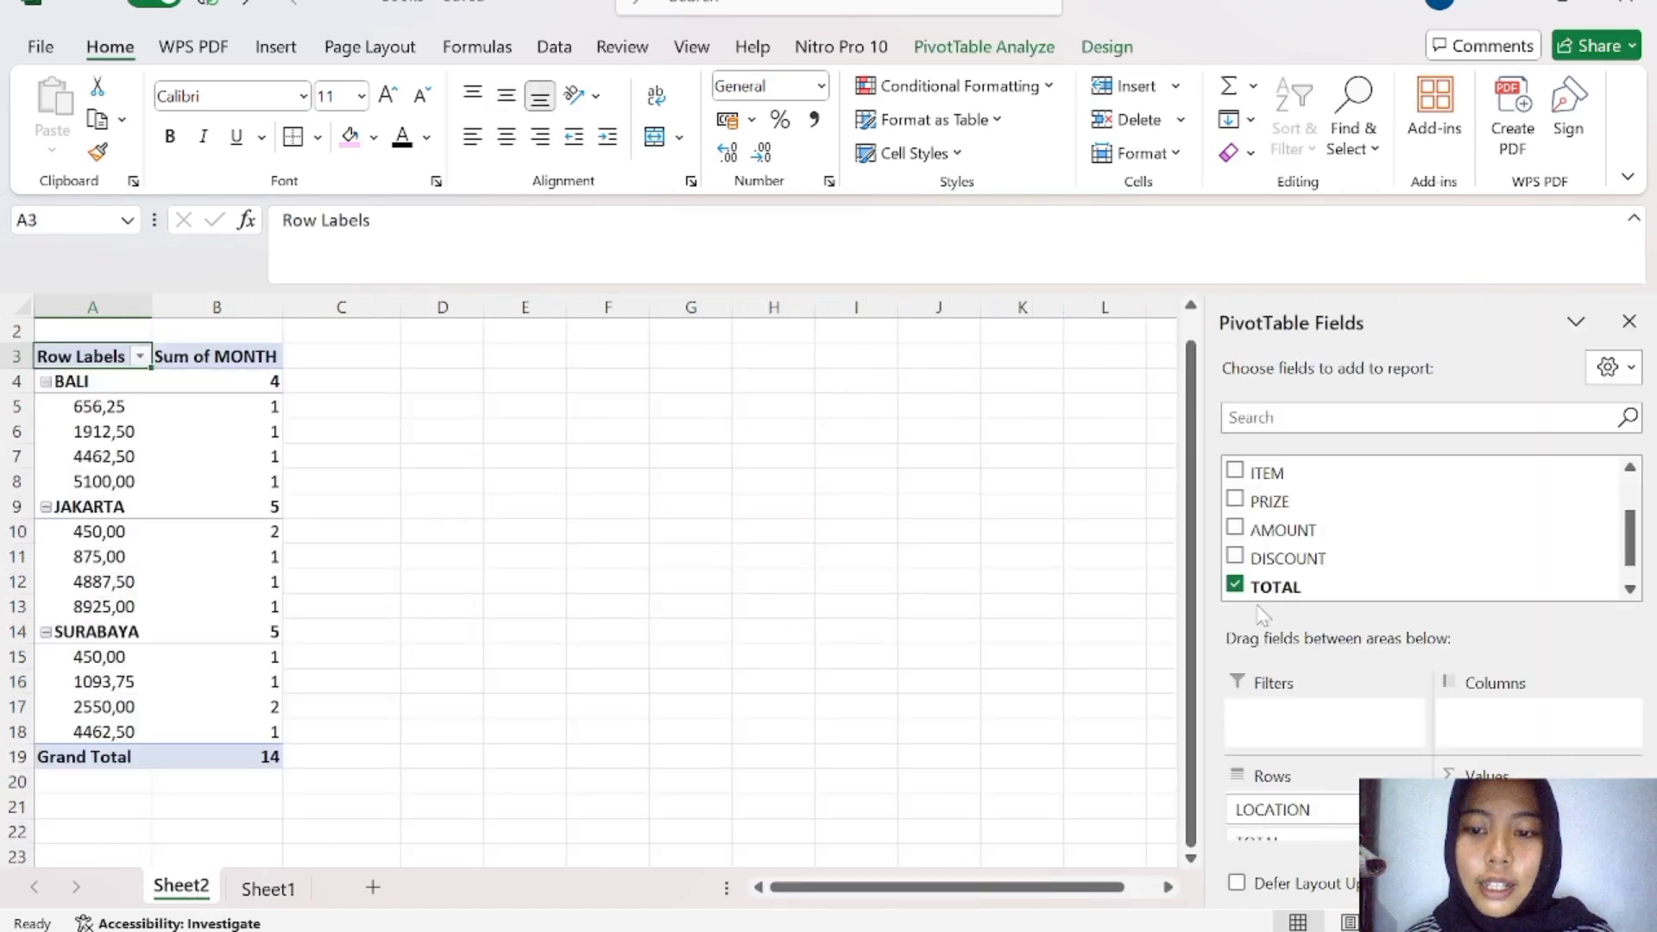
click(1236, 585)
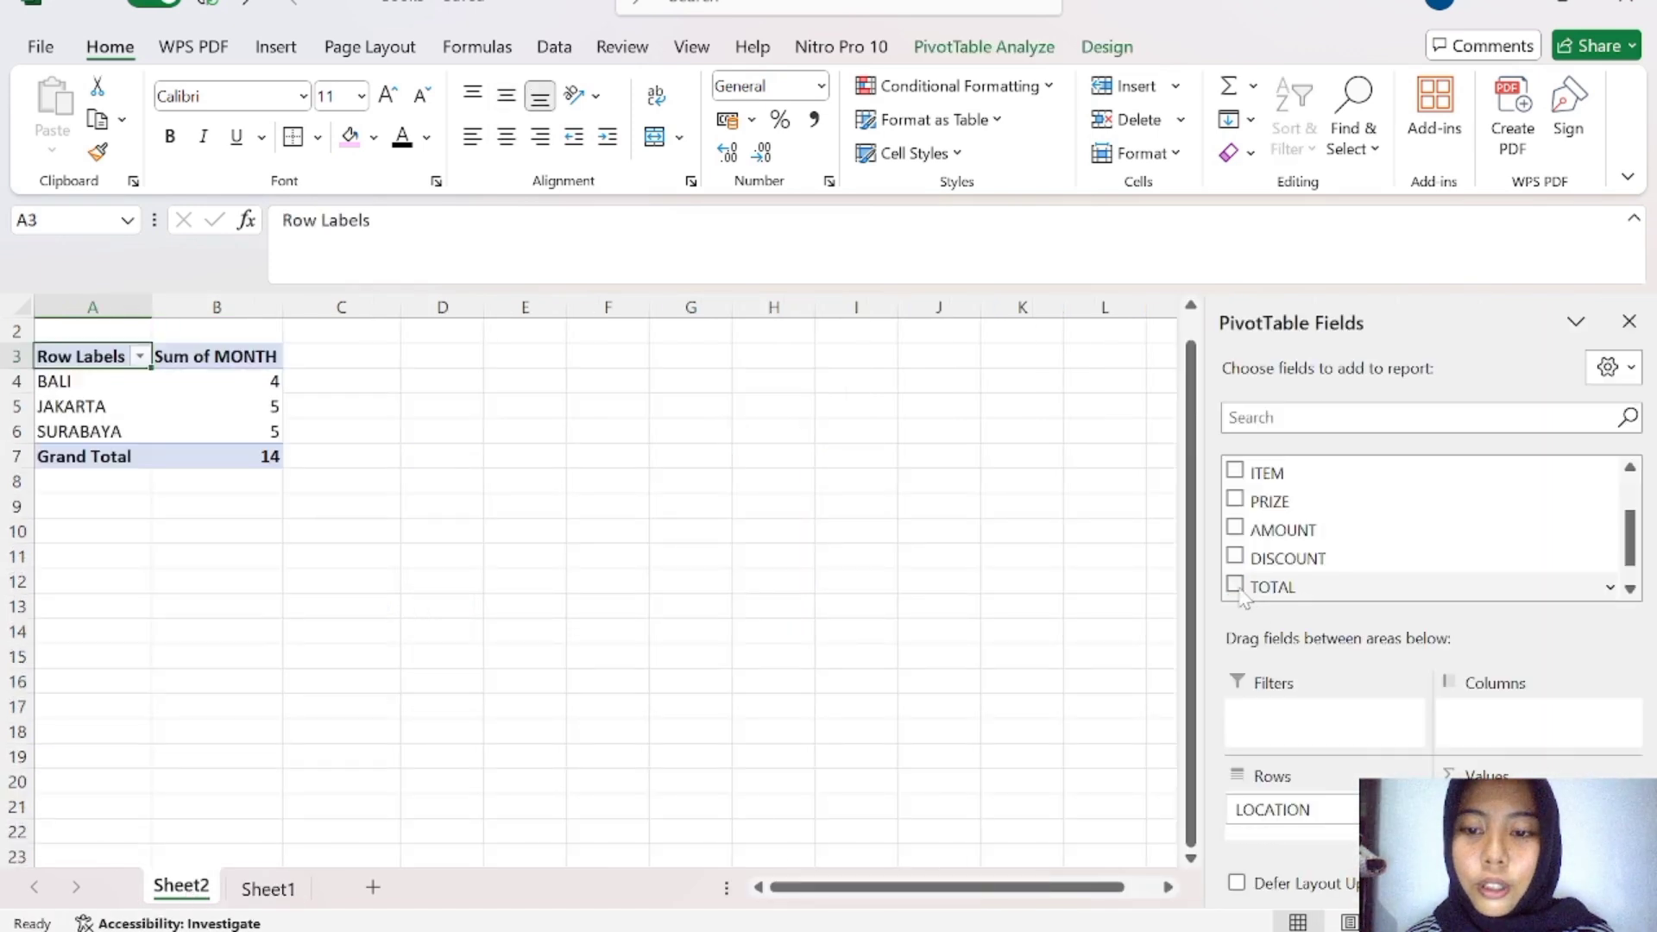
click(1630, 469)
click(1630, 469)
click(1630, 469)
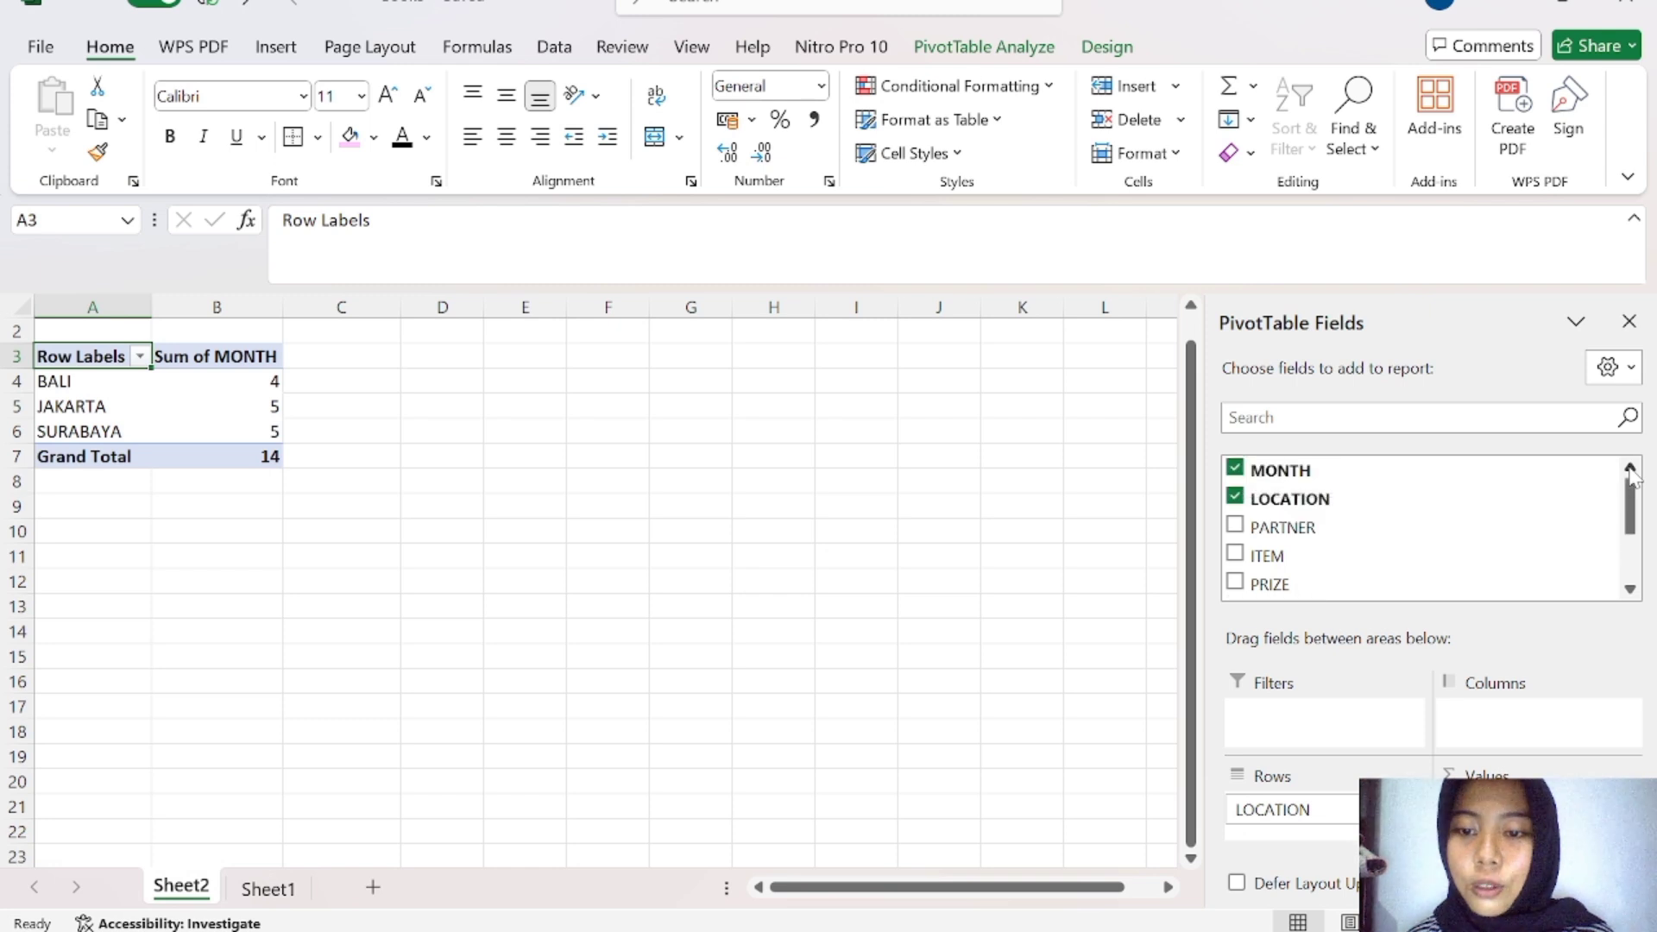
click(1236, 498)
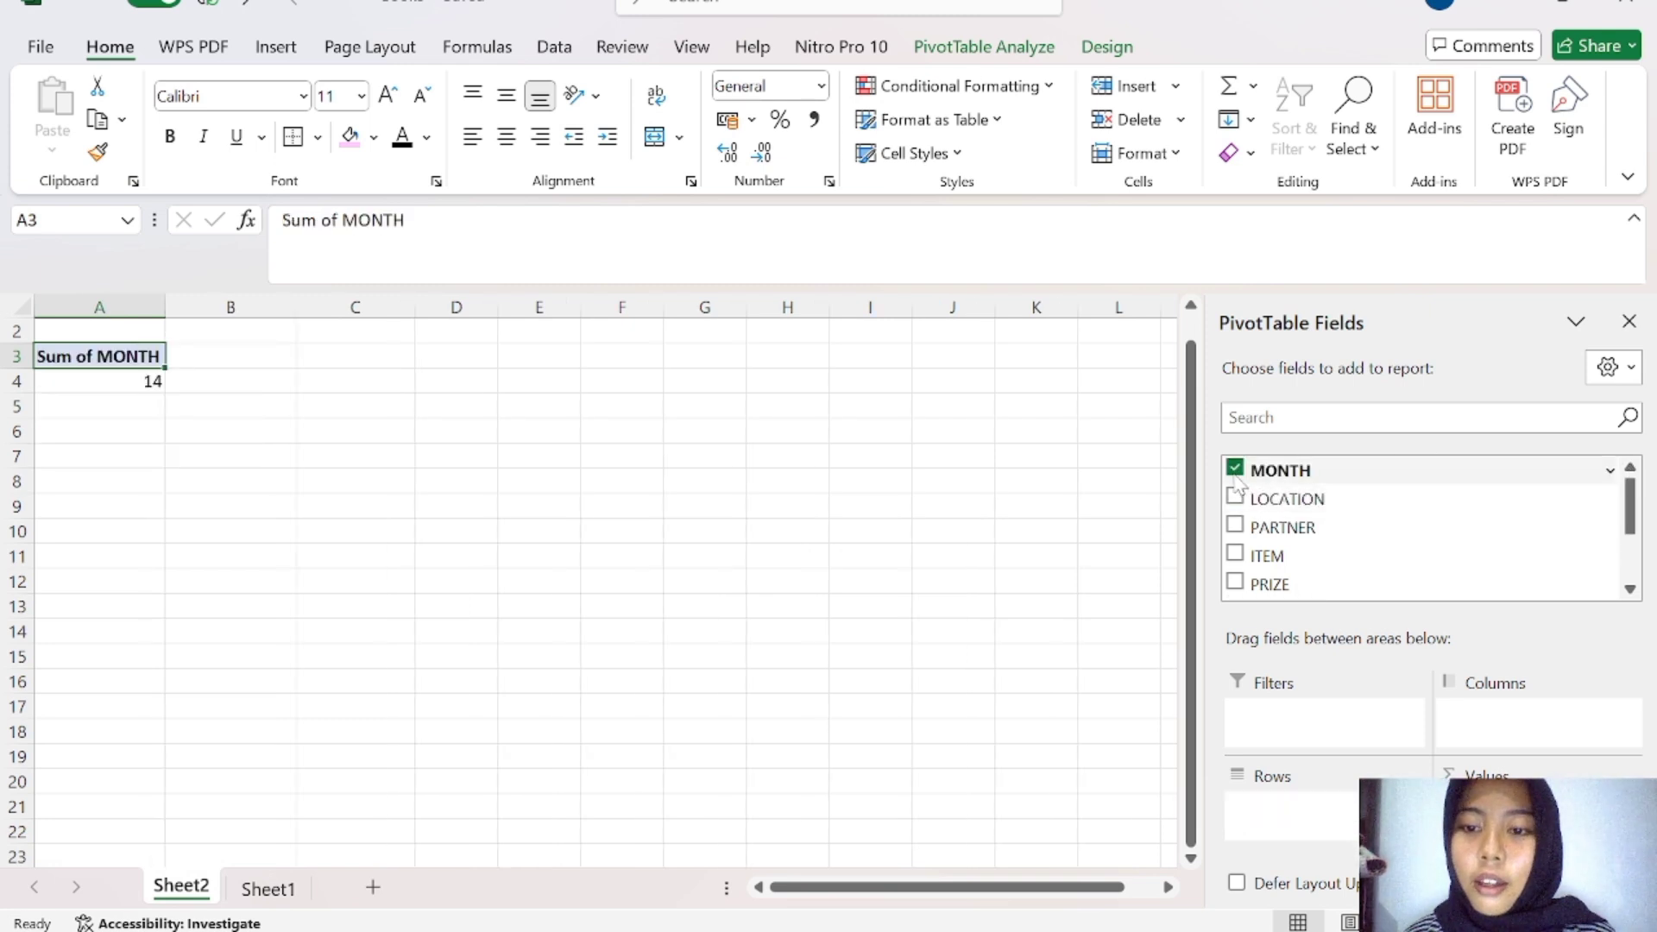
click(1235, 468)
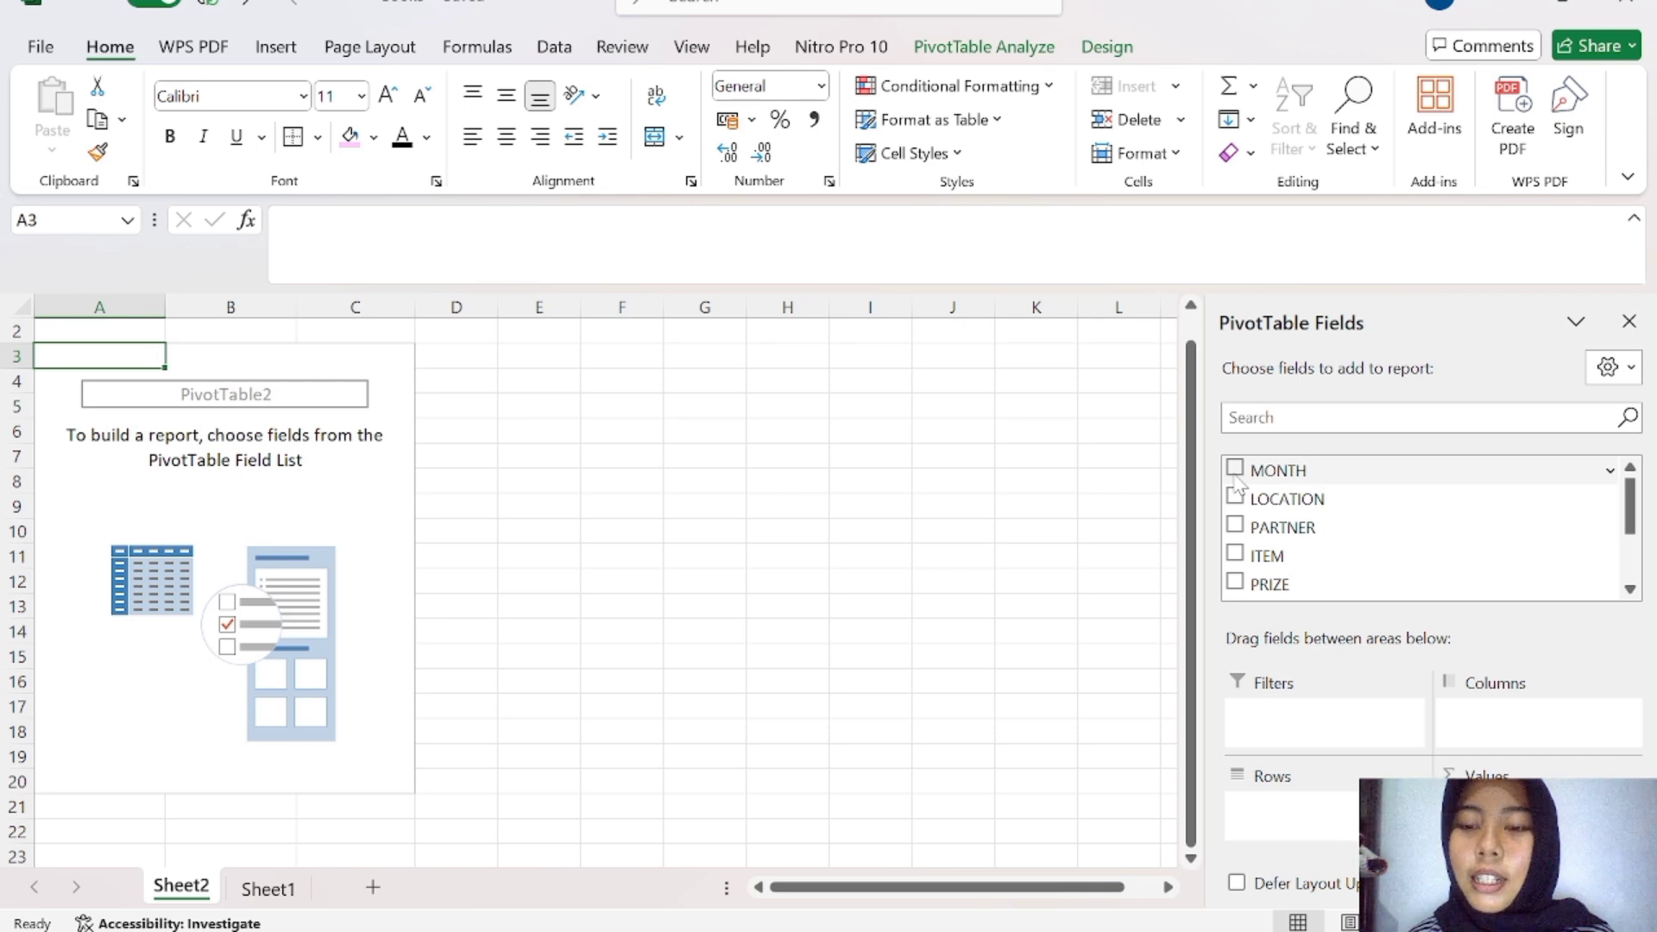
Step: For question 5, add PARTNER as the PivotTable's row labels and TOTAL as a summed value
click(1235, 525)
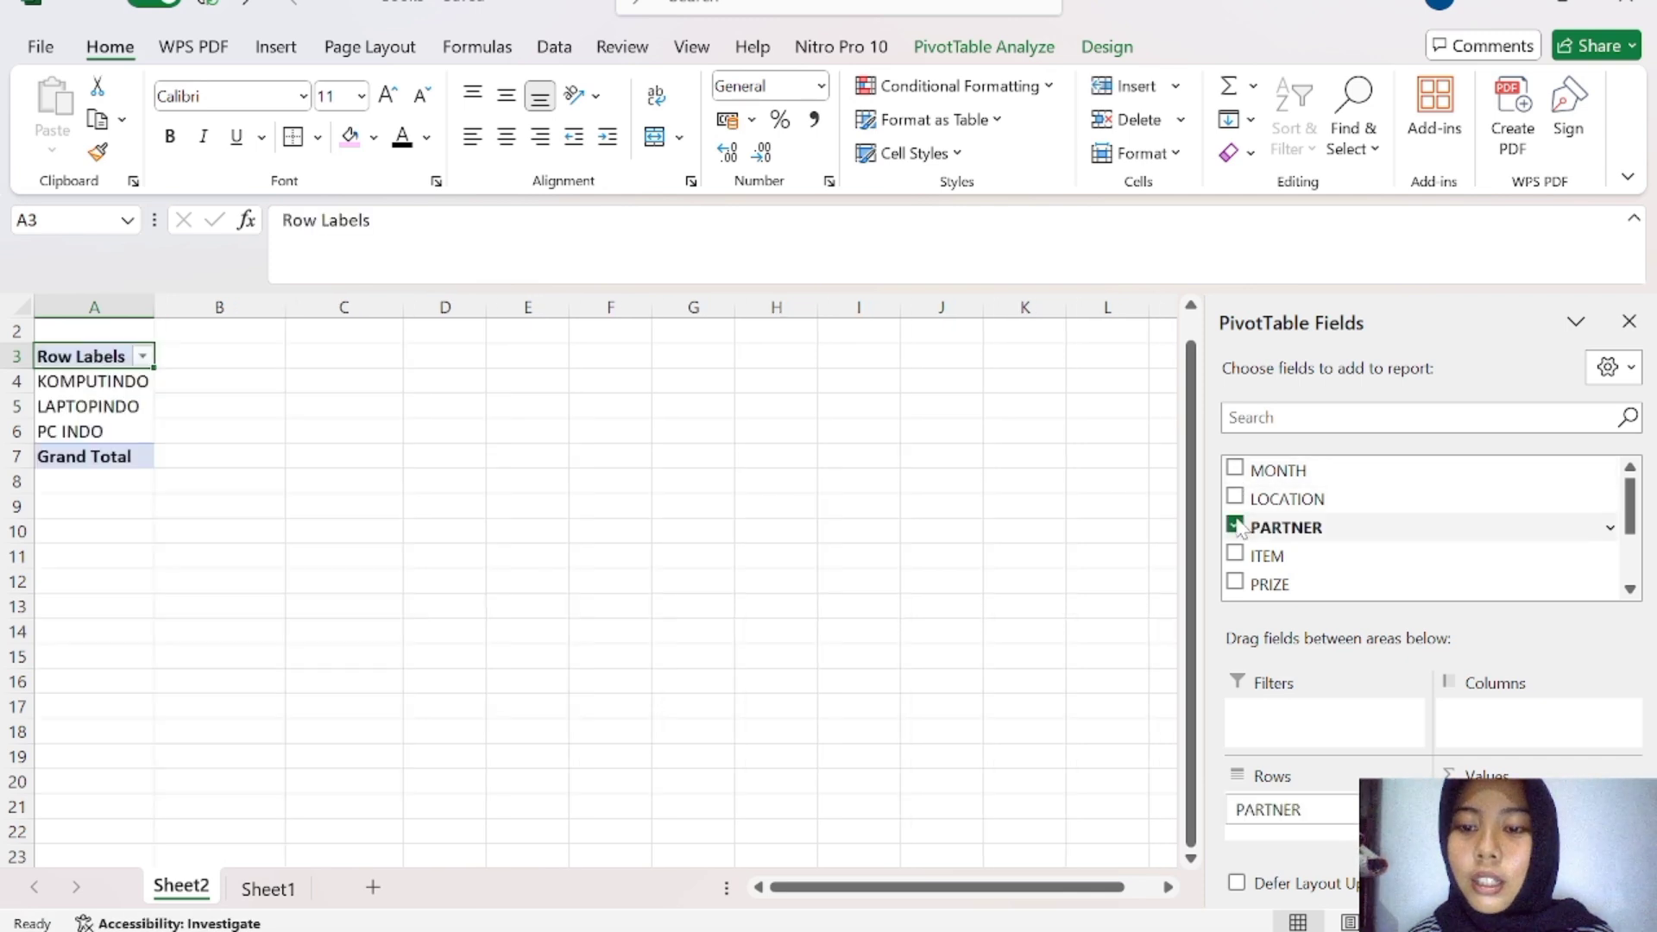
click(1631, 592)
click(1631, 592)
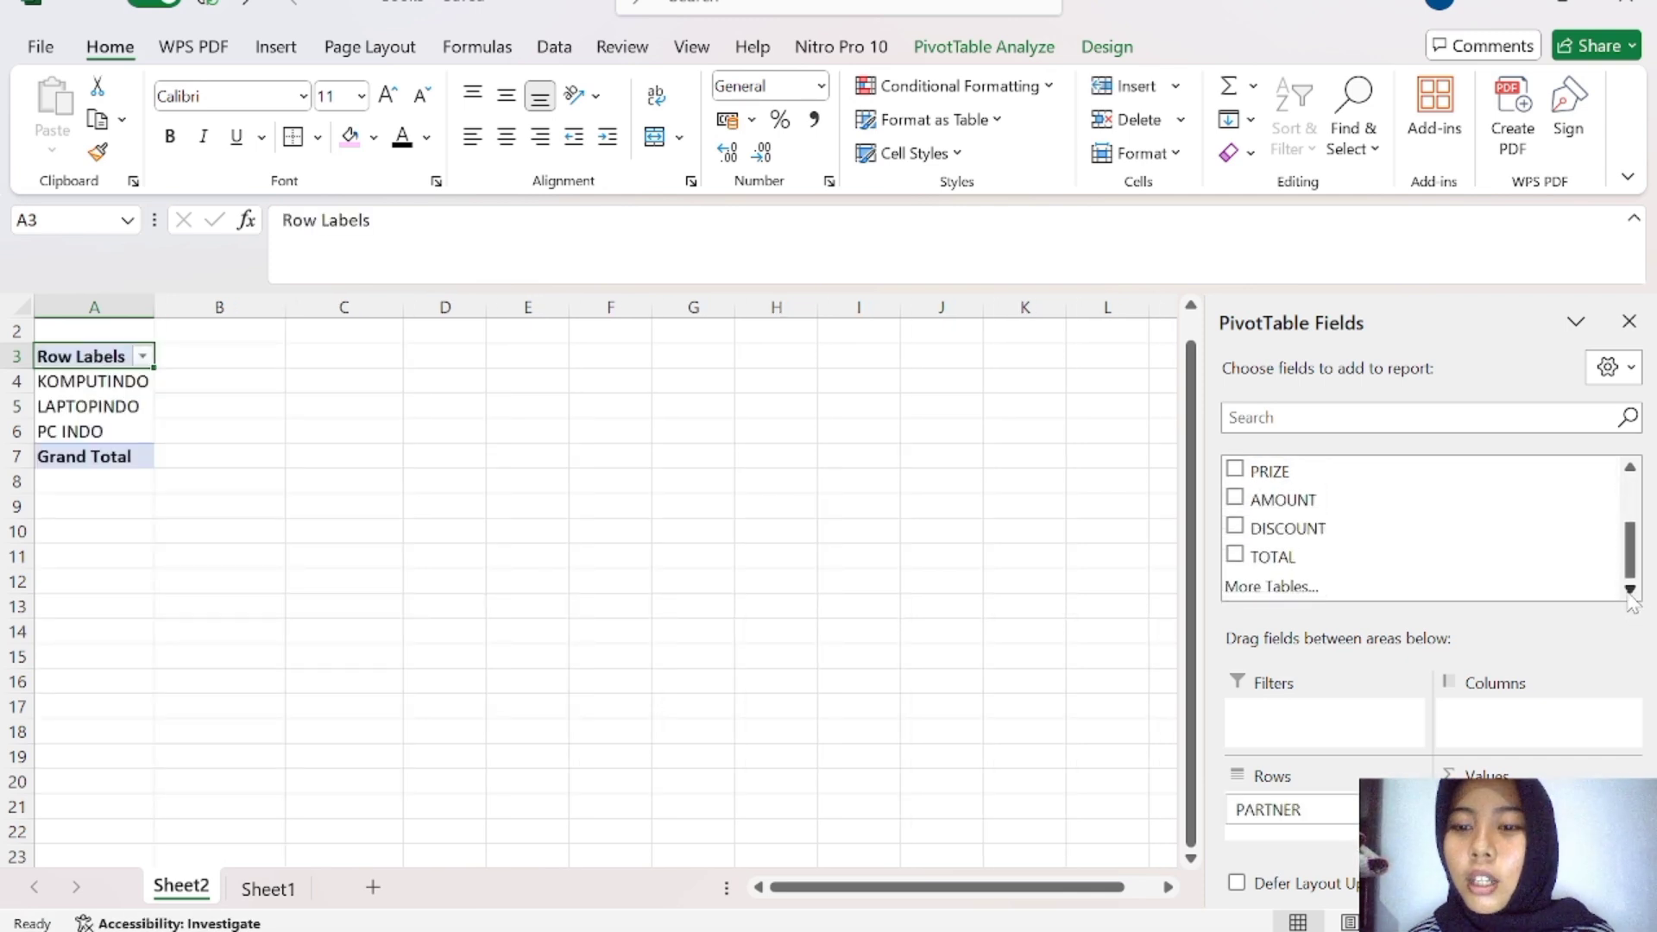
click(1235, 555)
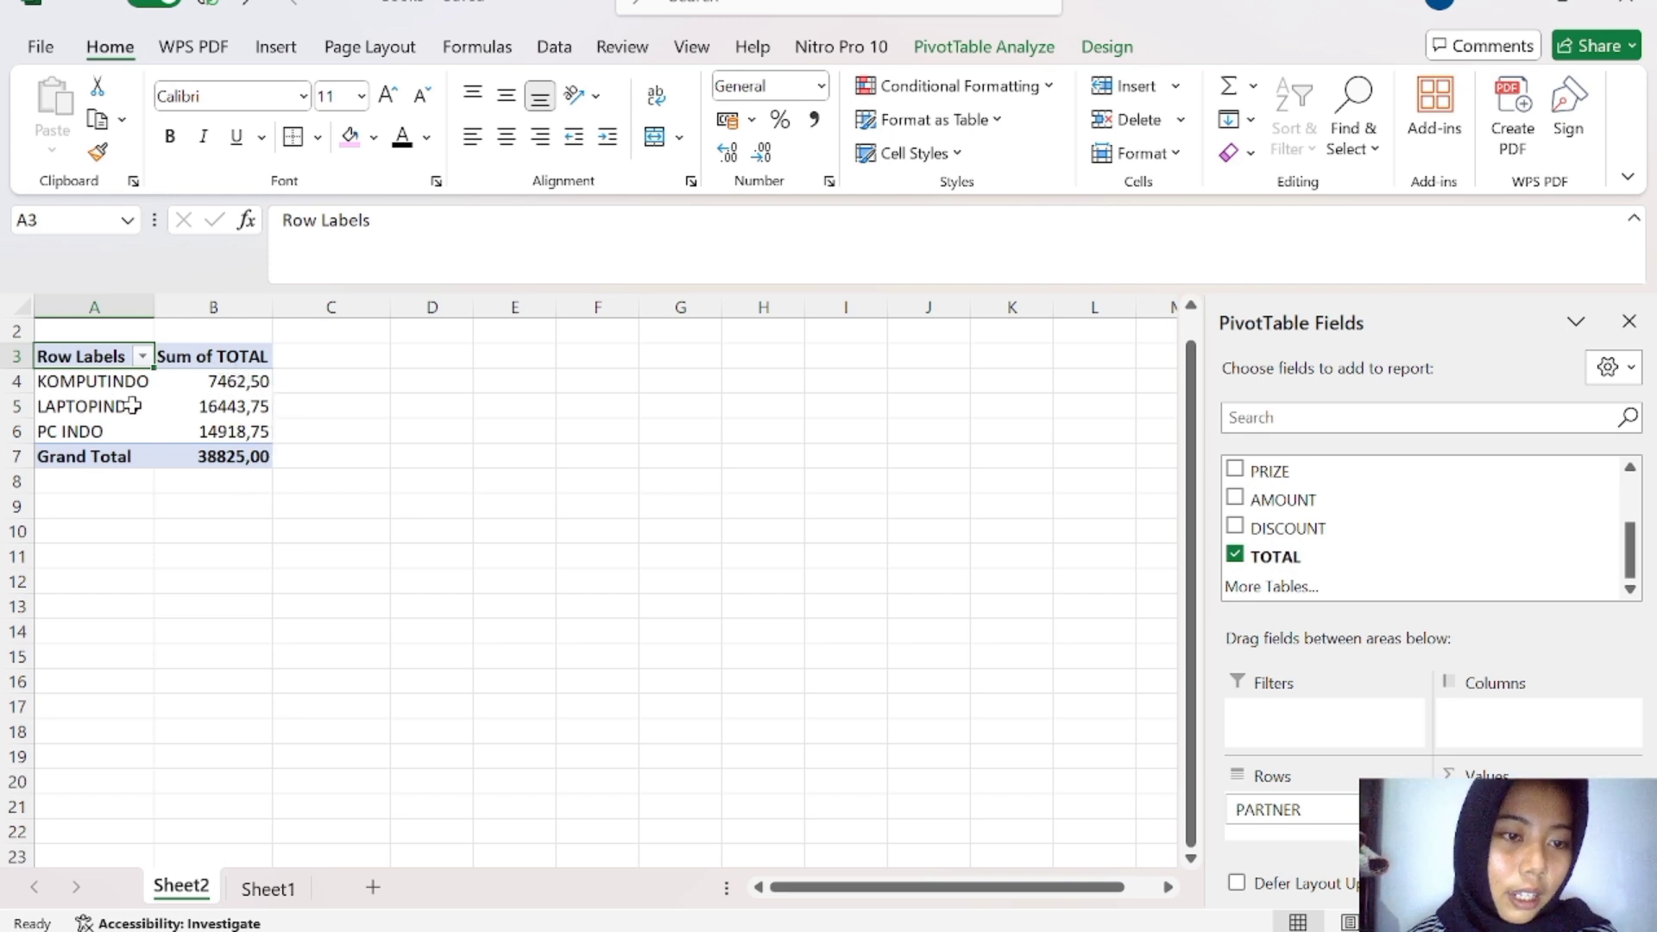
mouse_move(231, 421)
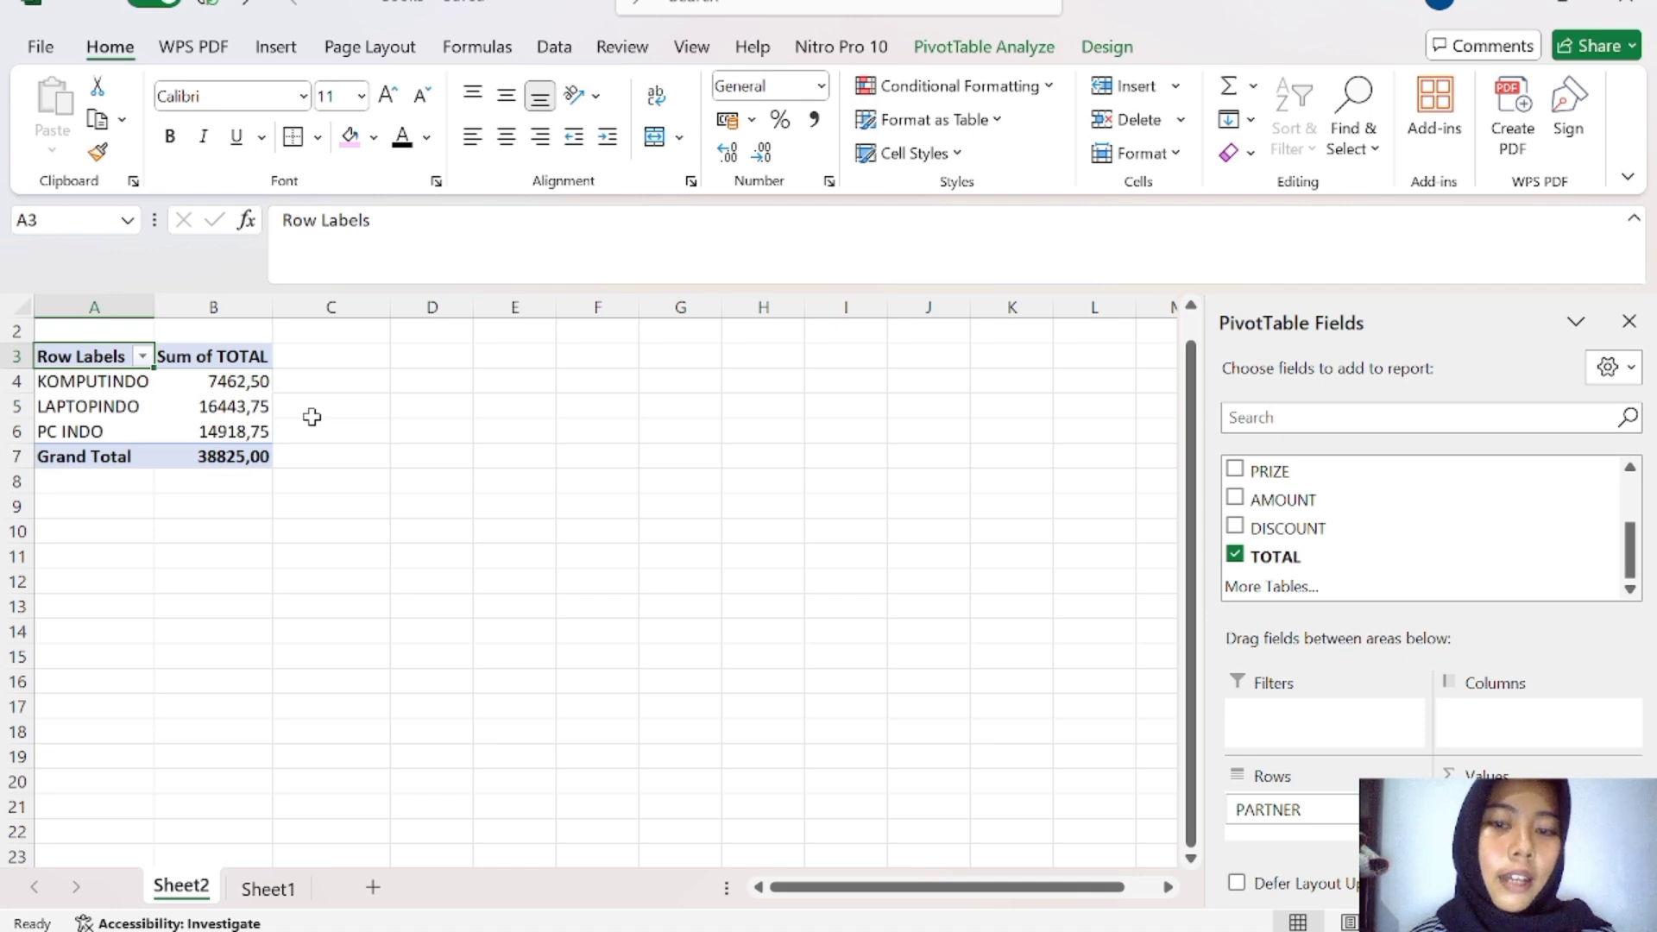
Step: Check question 6 on Sheet1, add LOCATION to the PivotTable rows on Sheet2 and place it above PARTNER
click(269, 889)
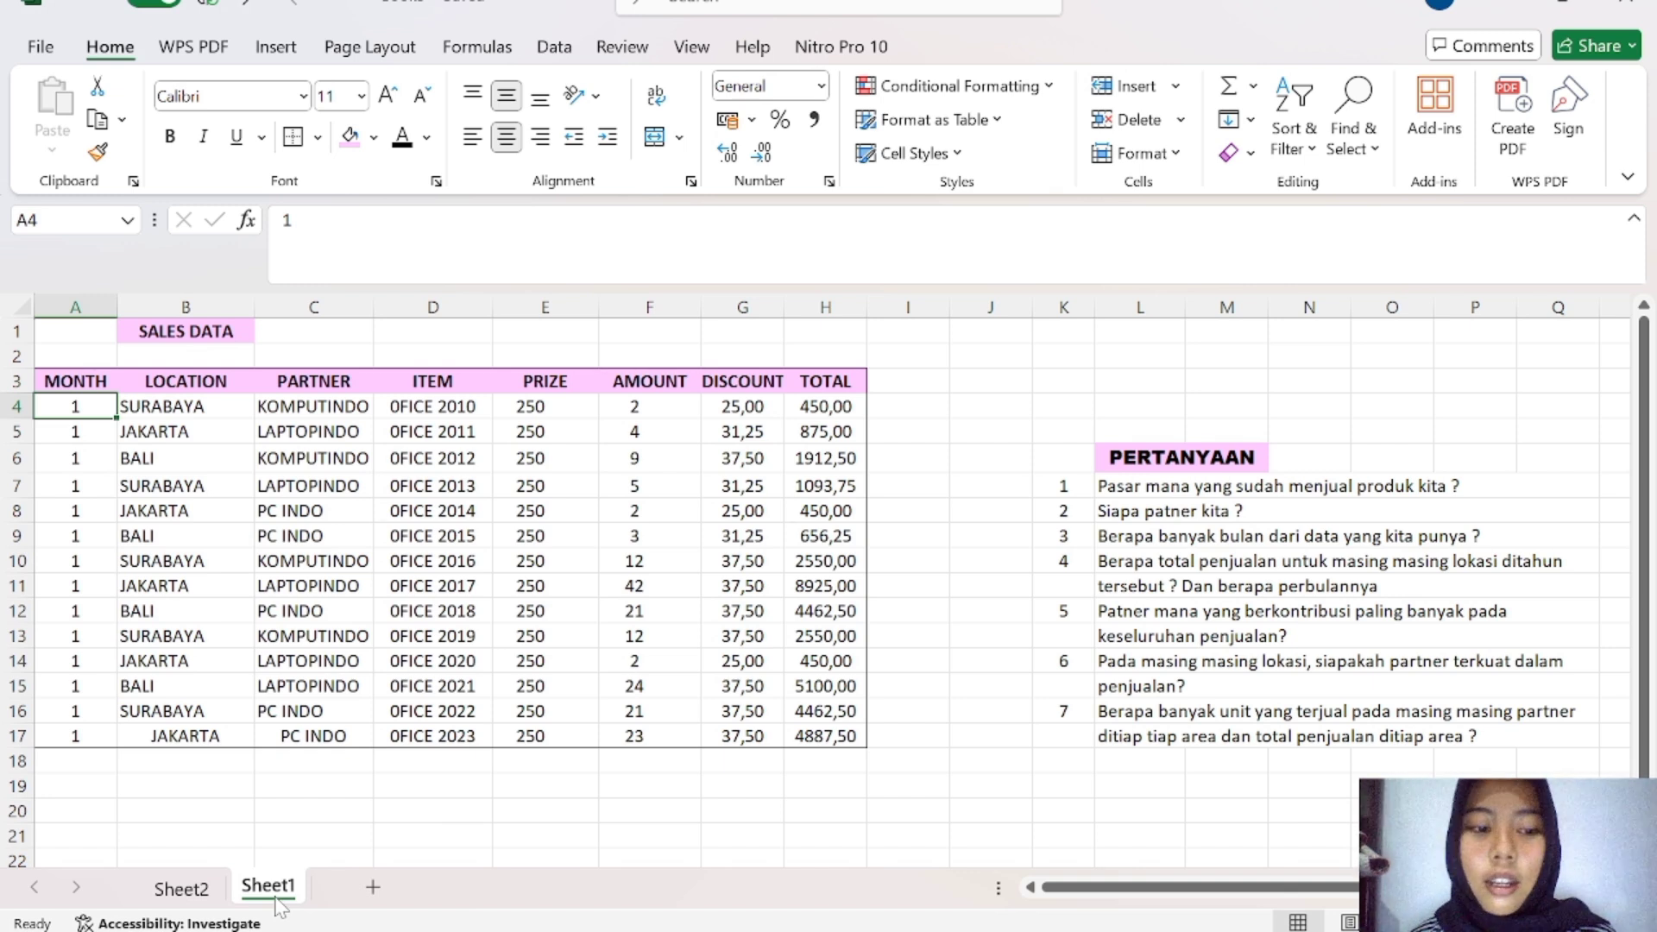
click(193, 896)
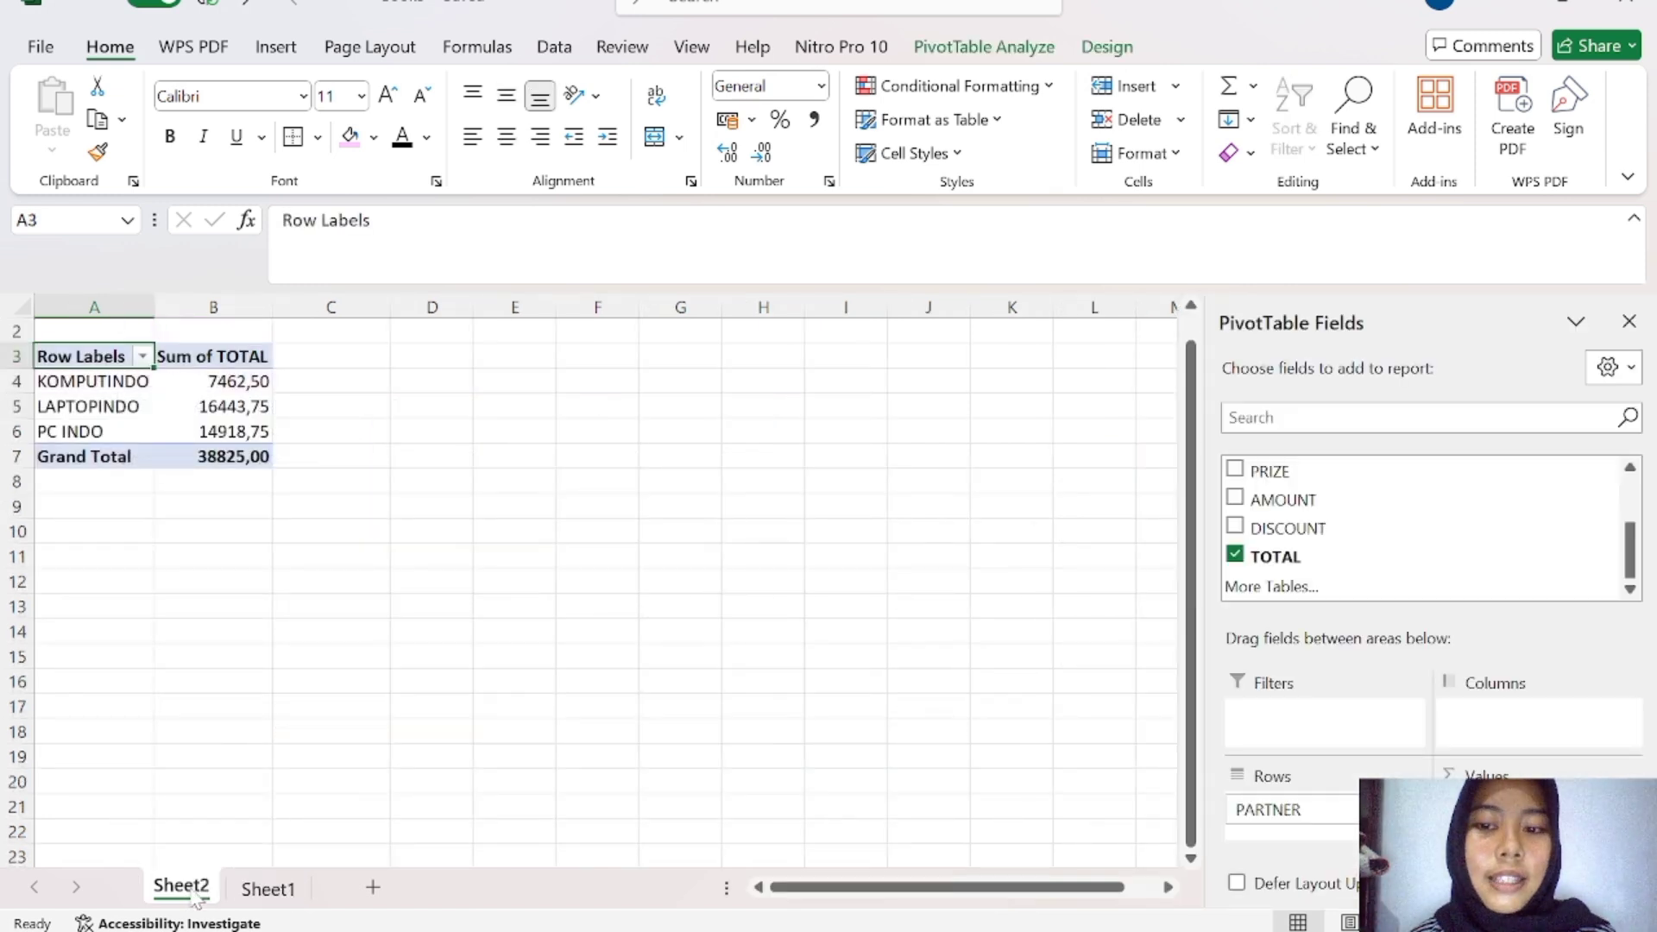
click(1629, 467)
click(1630, 467)
click(1630, 467)
click(1630, 467)
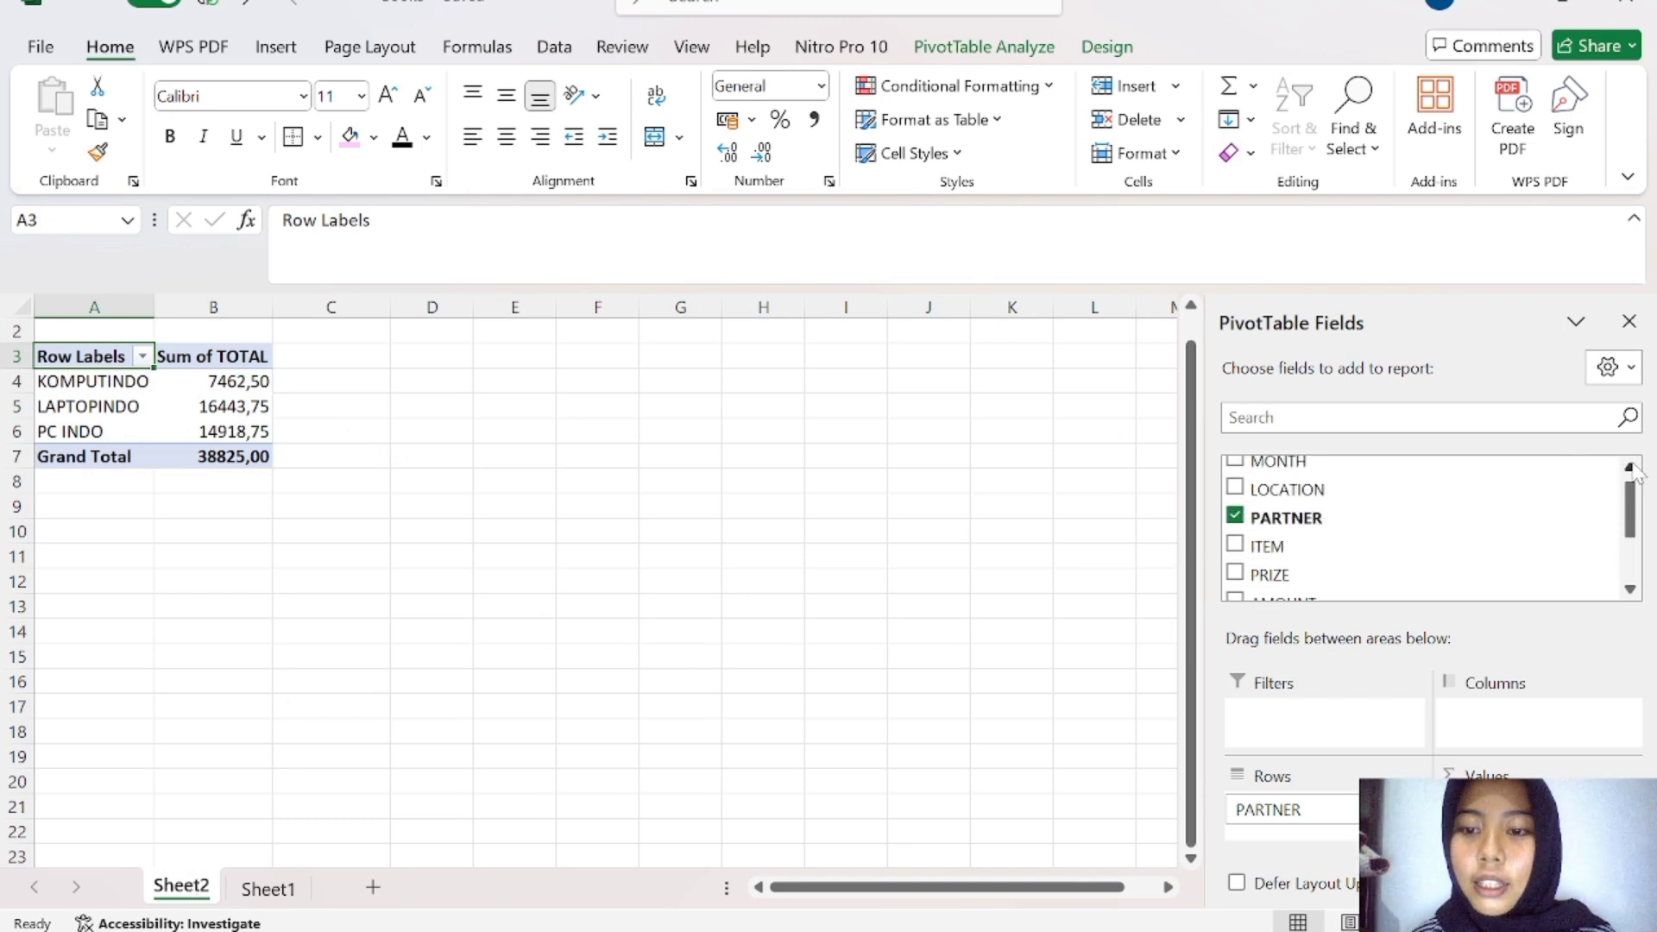
click(1236, 491)
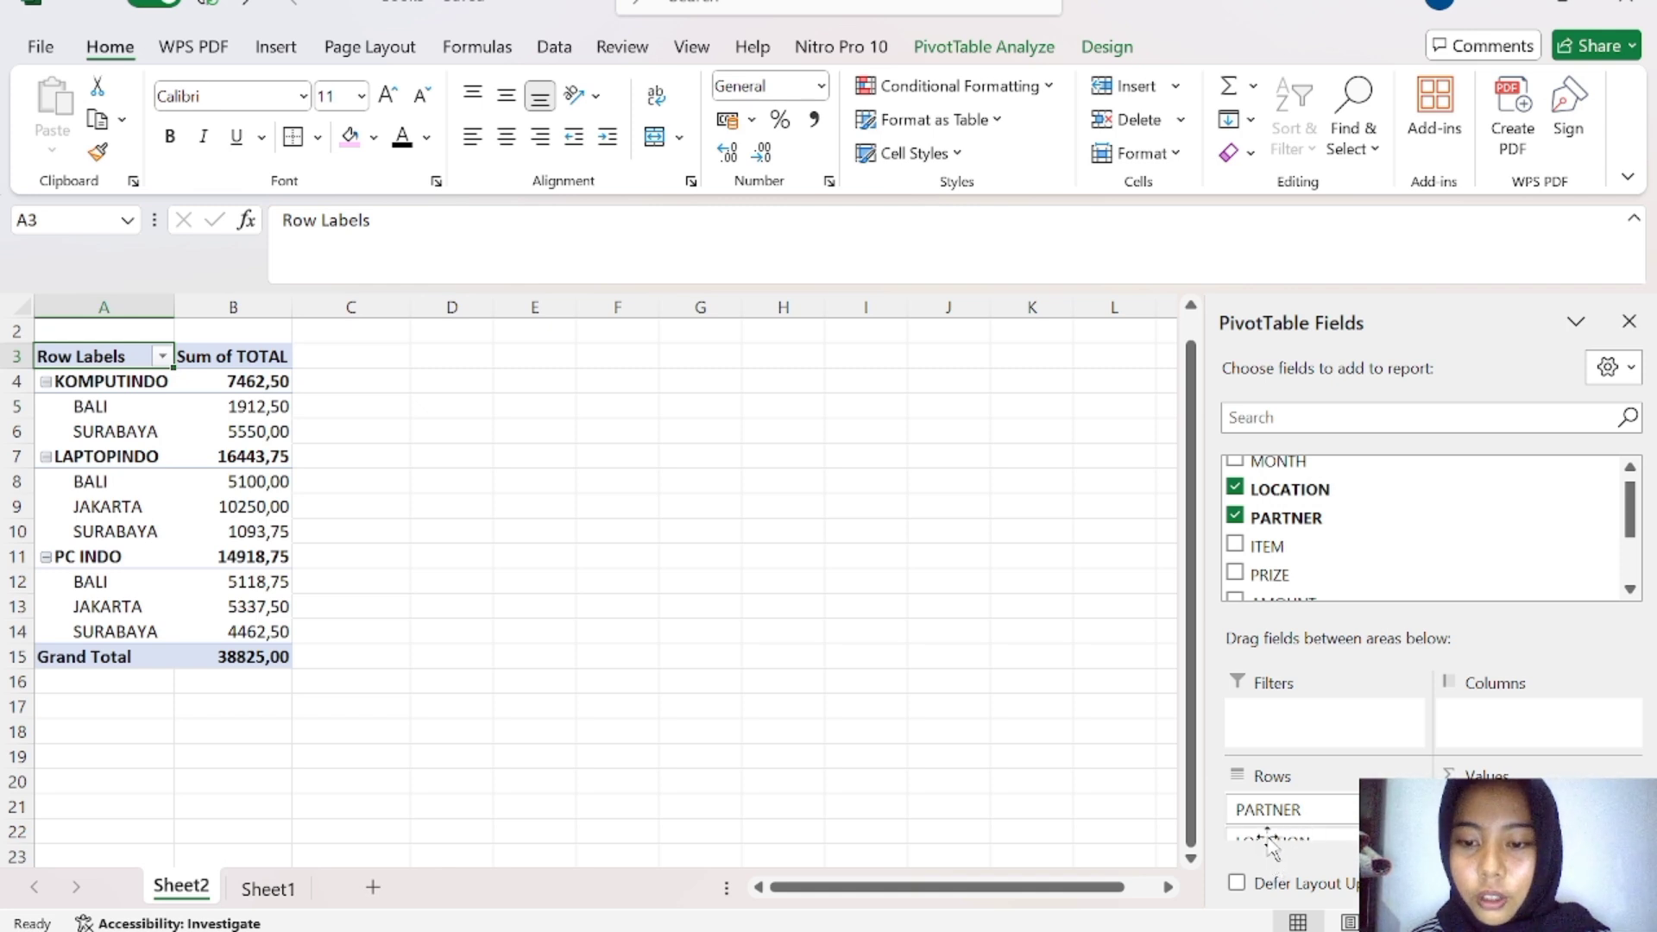
drag(1268, 832, 1252, 801)
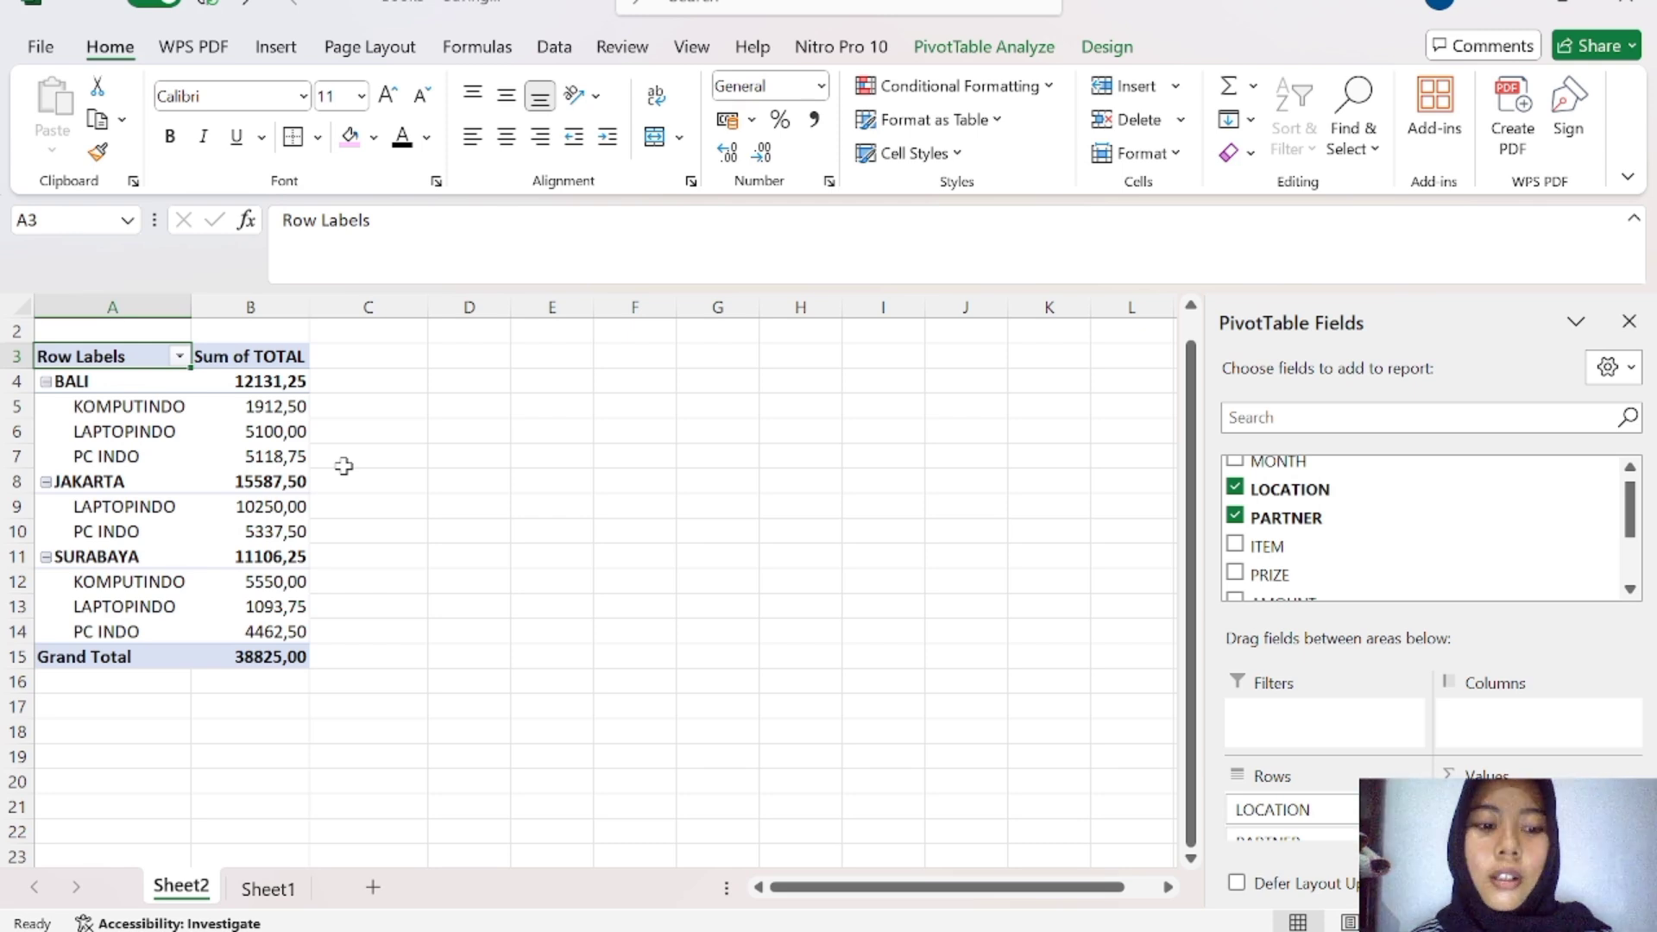
Step: For question 7 on Sheet1, rebuild the PivotTable rows as LOCATION followed by PARTNER and add AMOUNT as a summed value
click(268, 889)
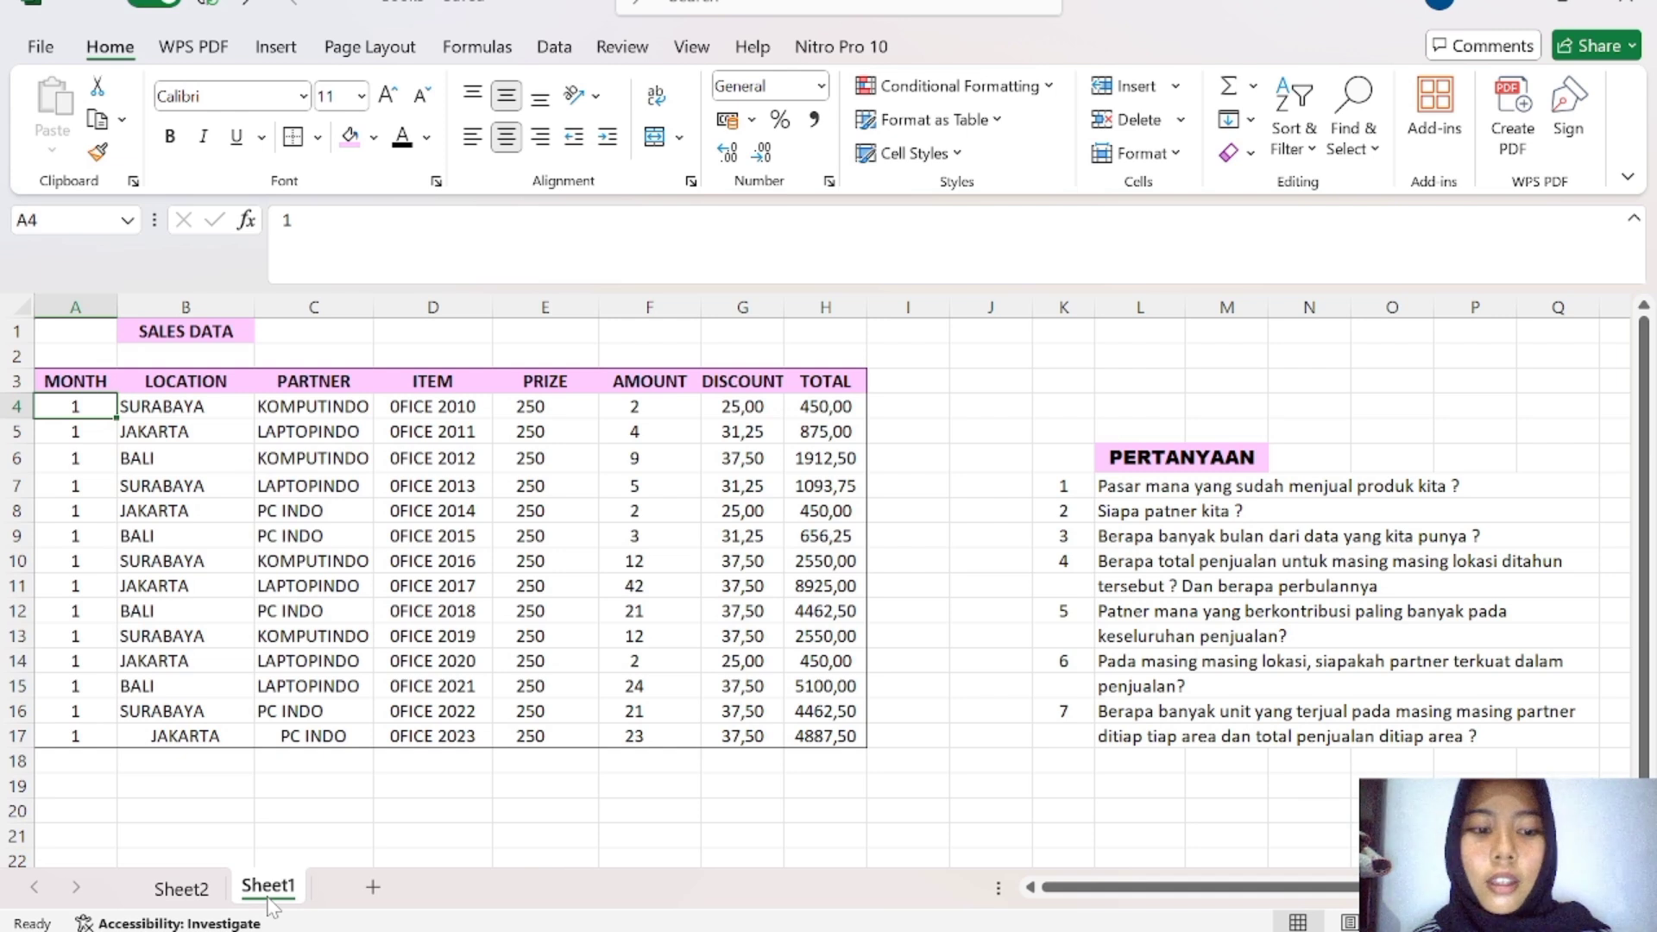
click(181, 889)
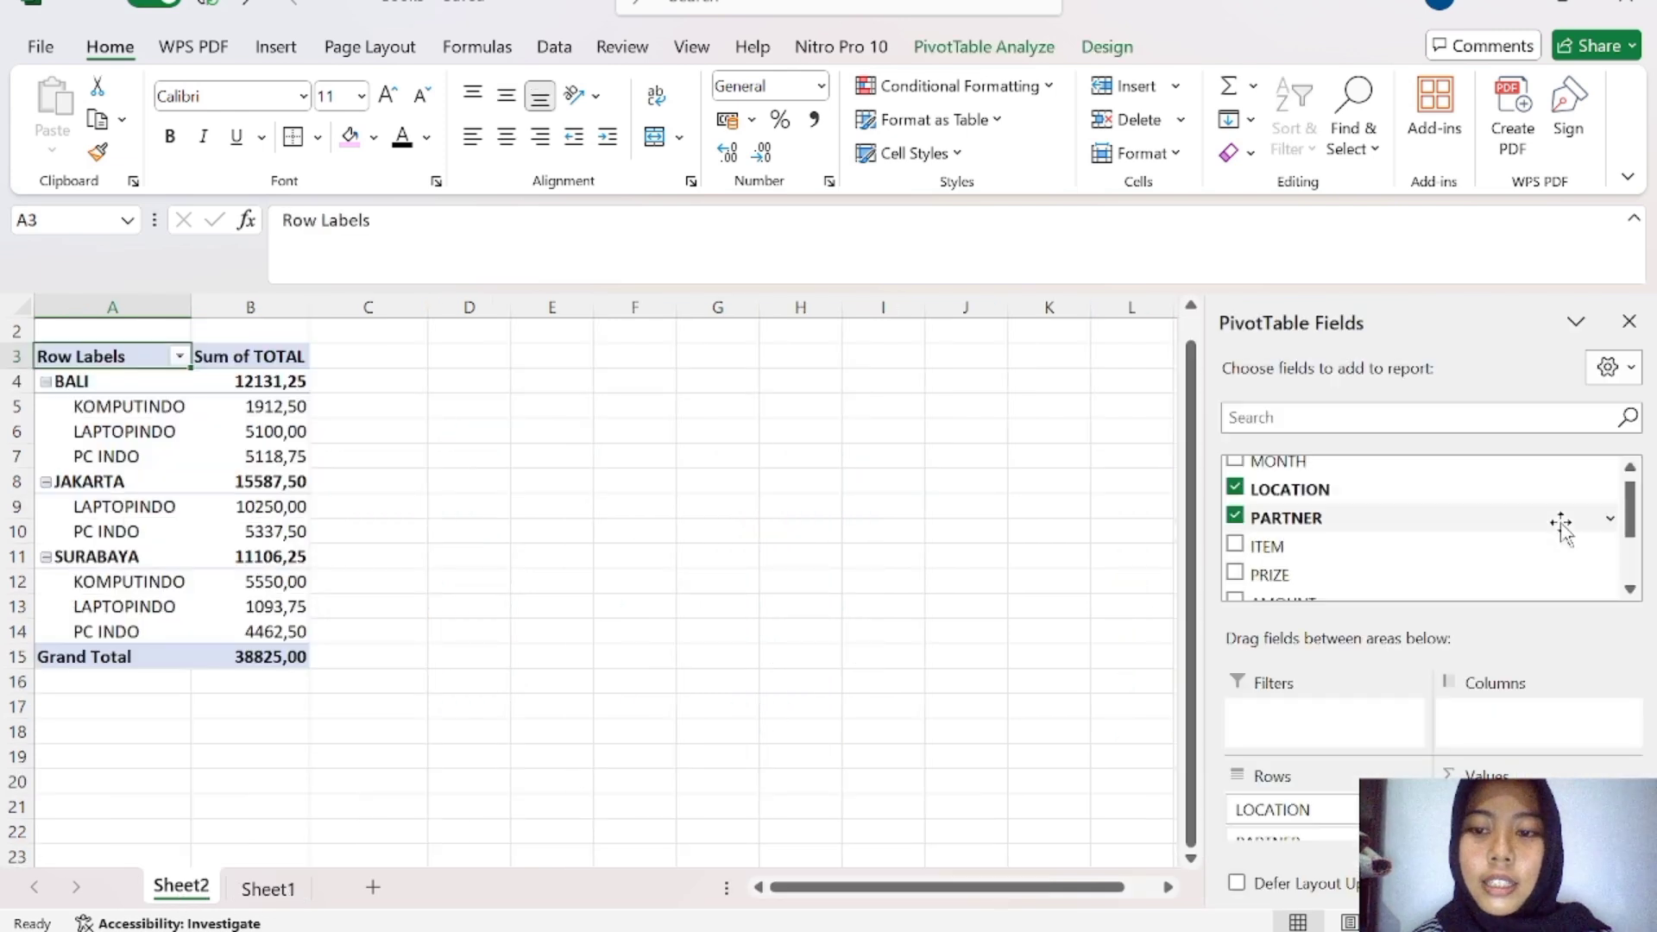
click(1631, 467)
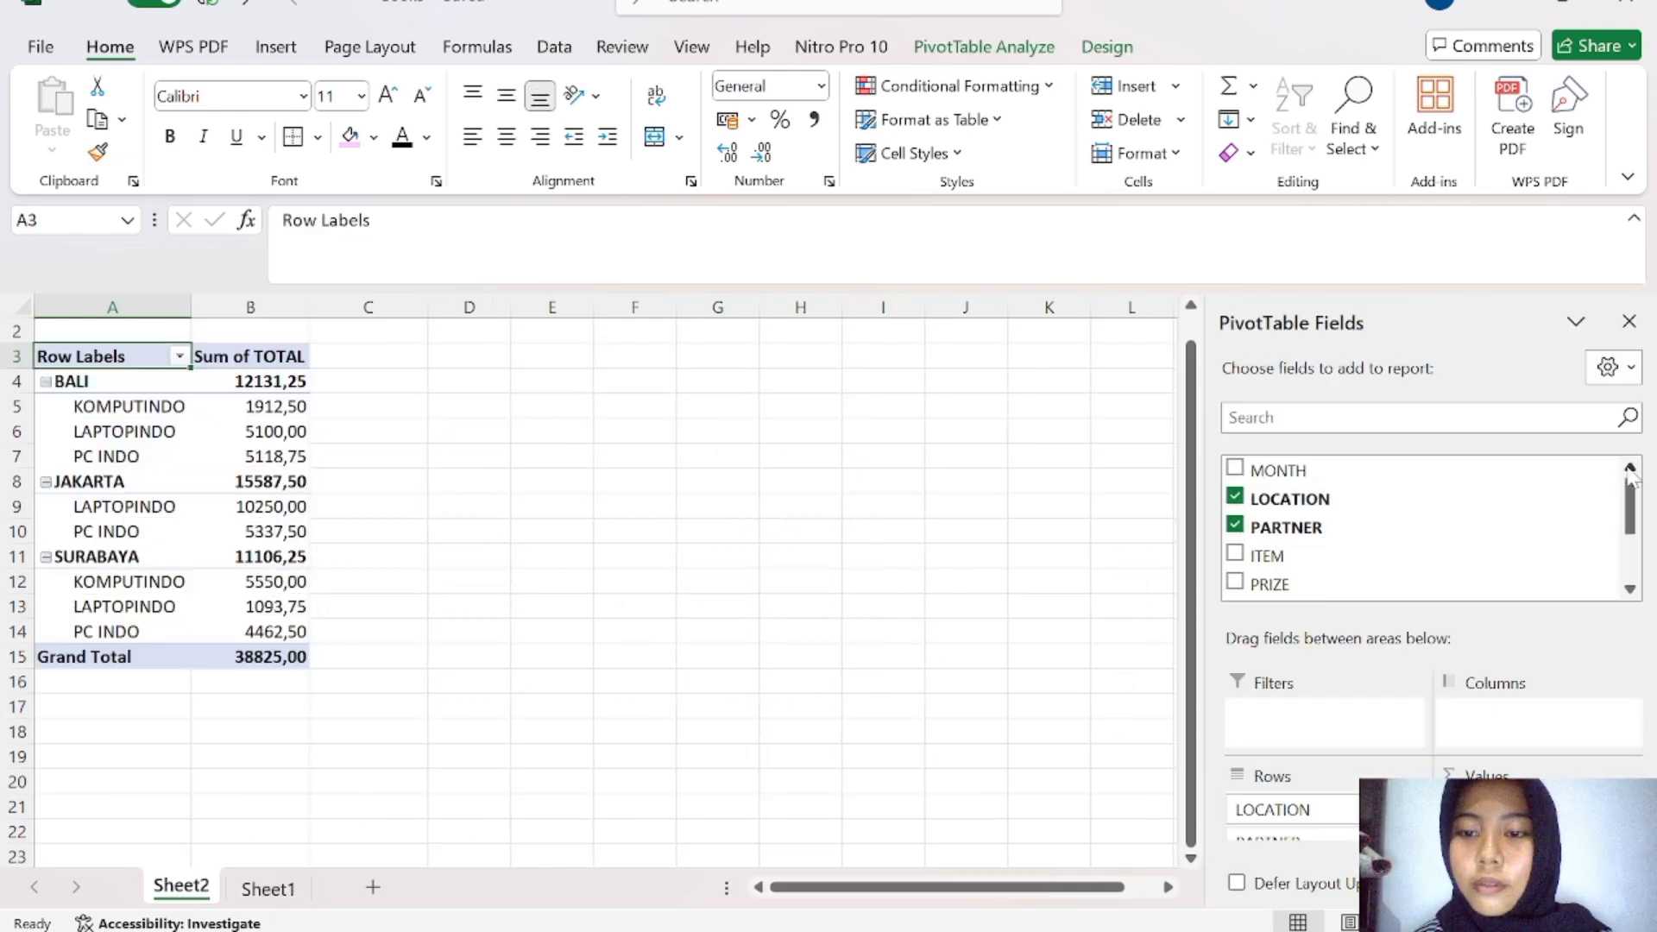
click(1235, 497)
click(1235, 524)
click(1235, 497)
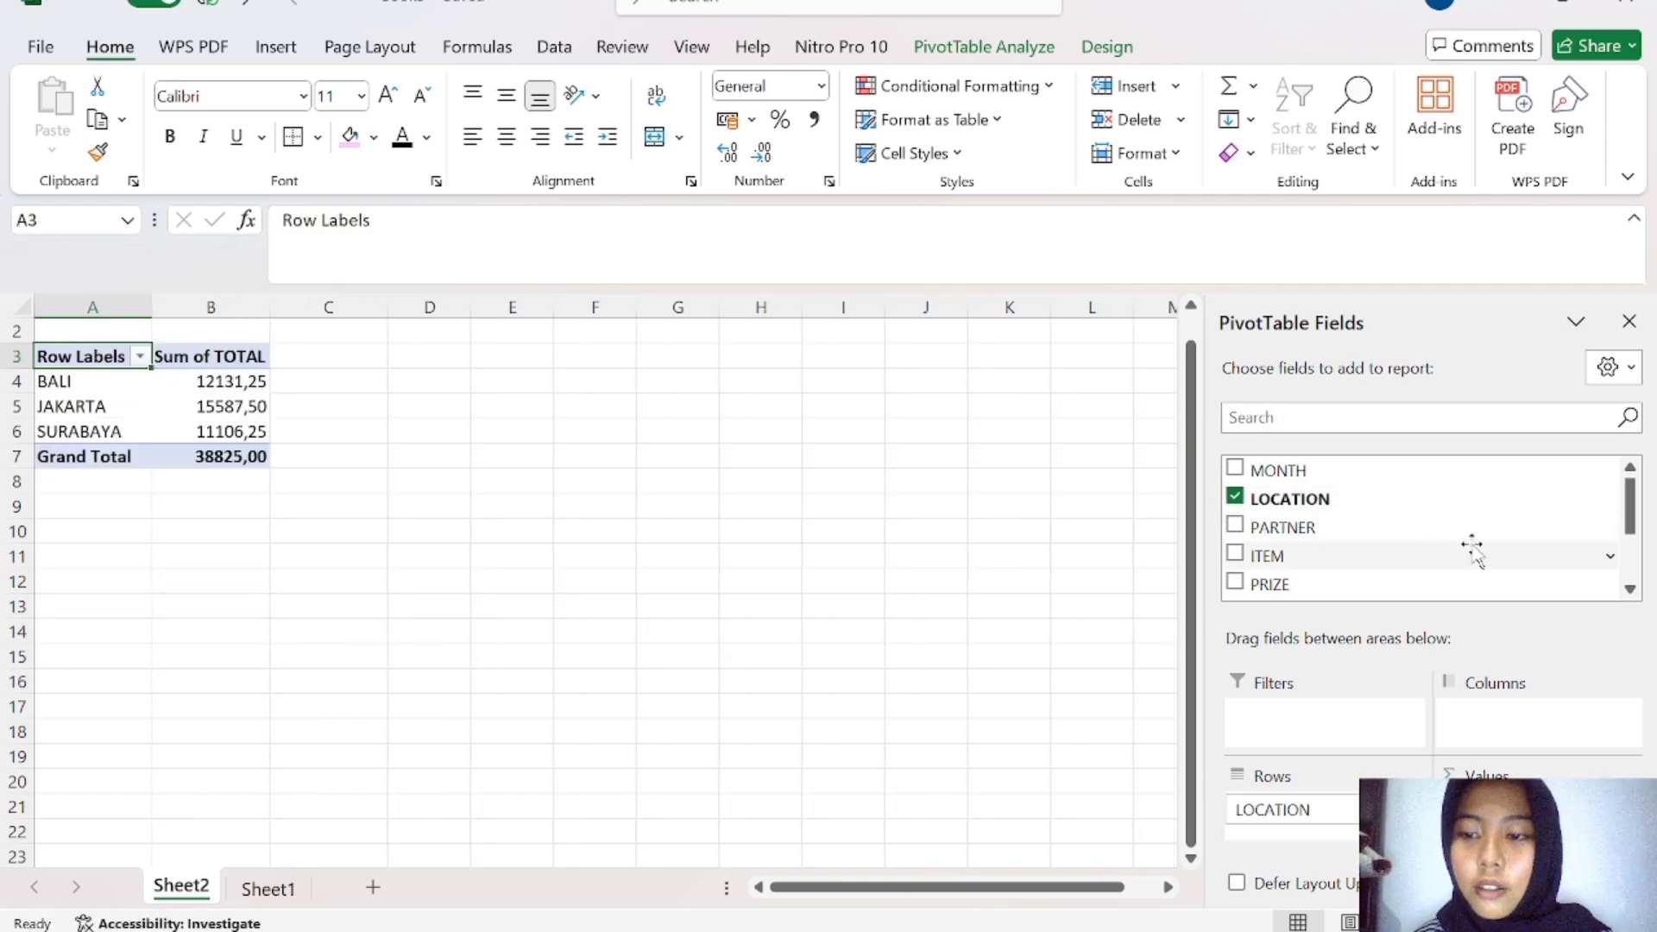
click(1629, 590)
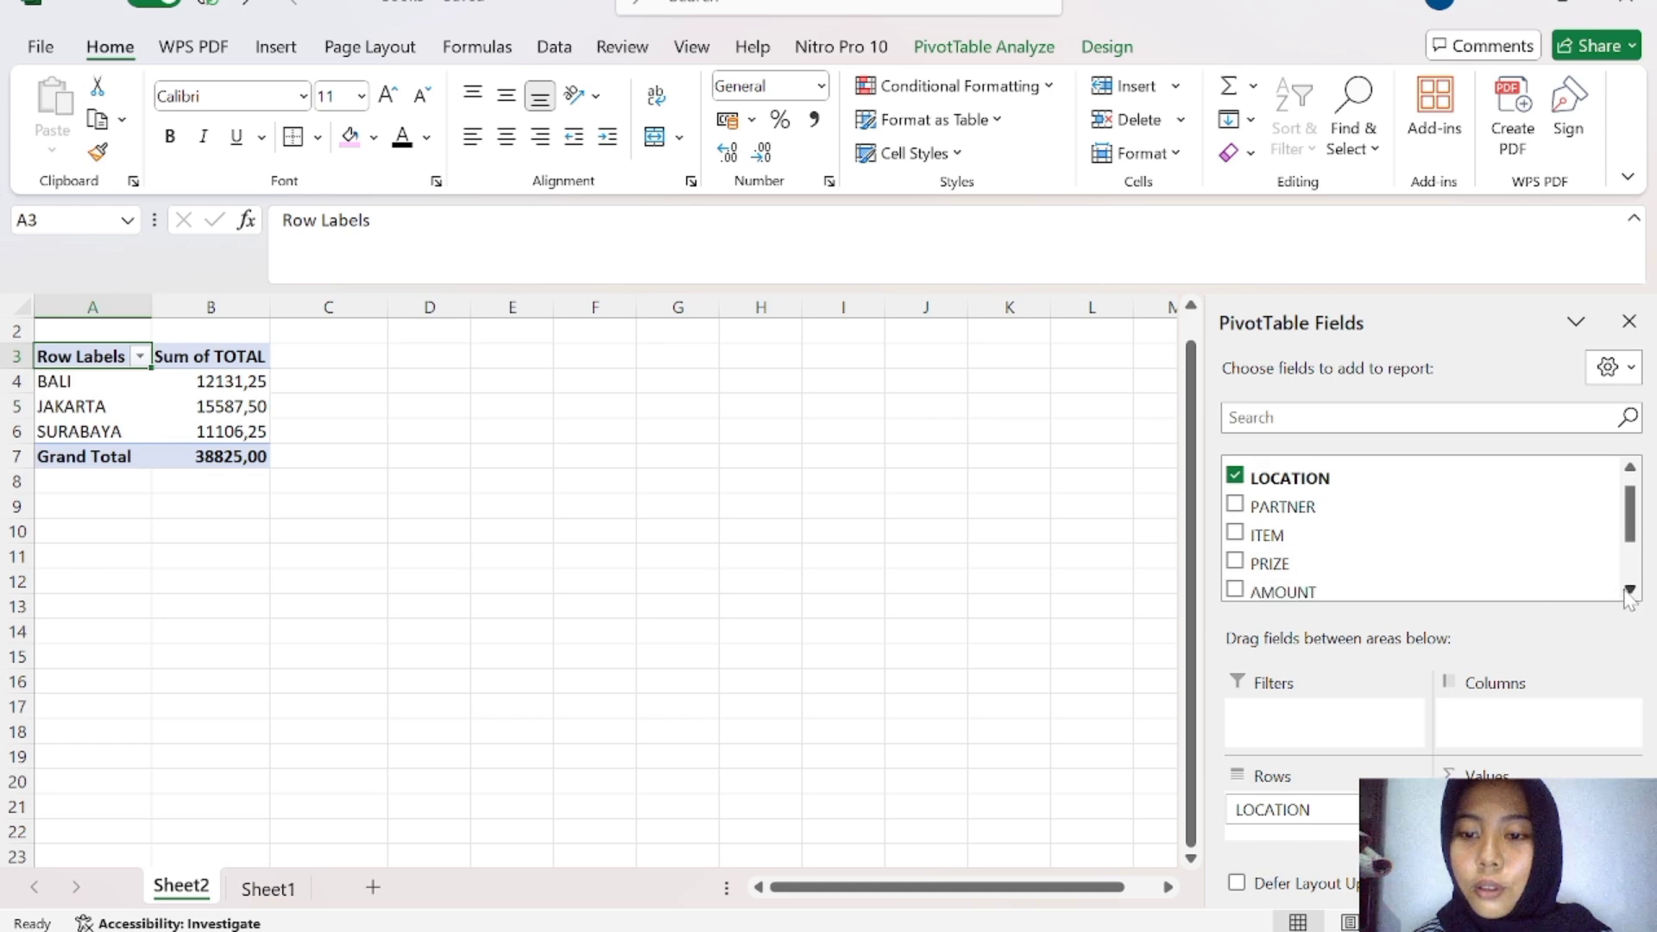
click(1237, 591)
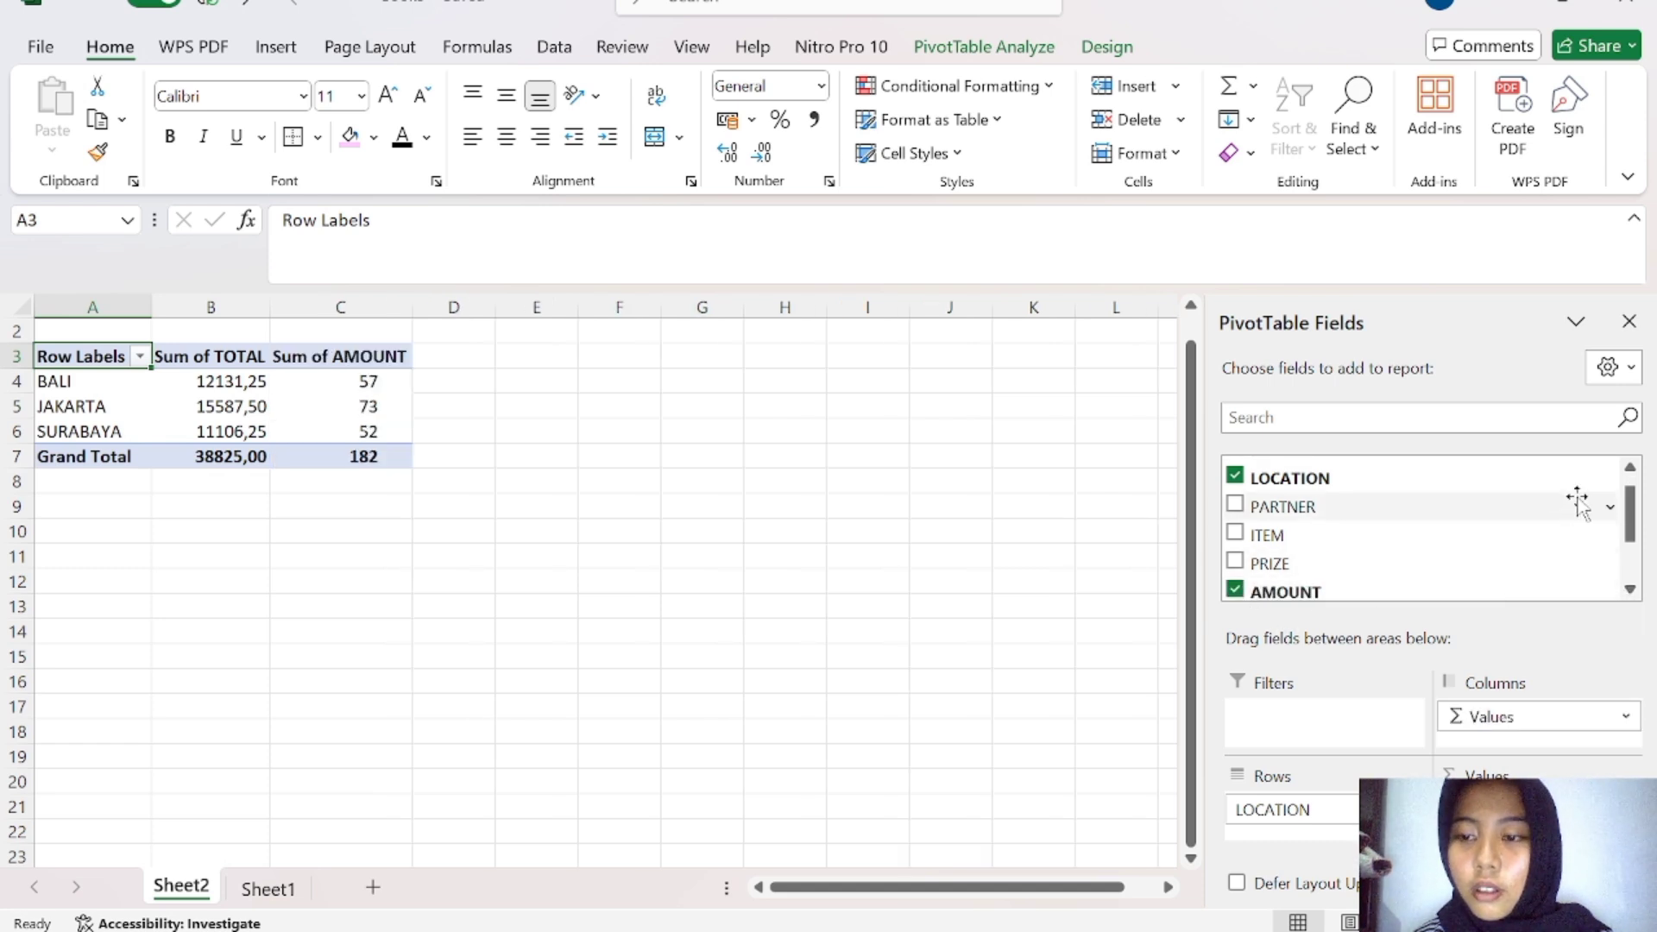
click(1236, 507)
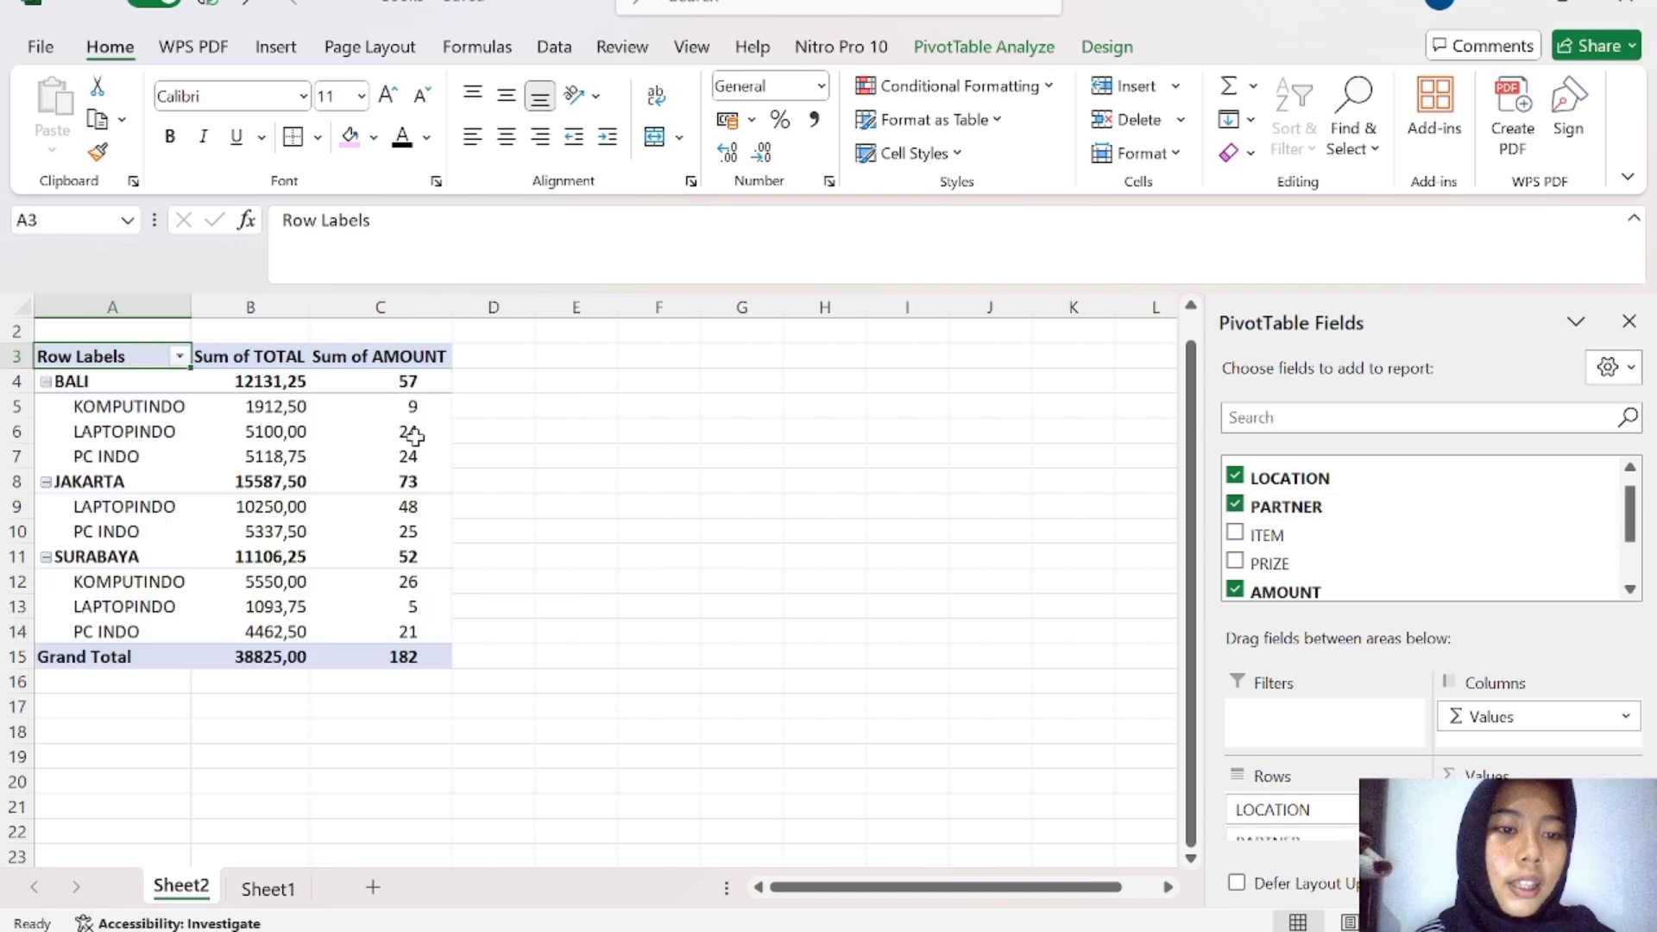
mouse_move(408, 557)
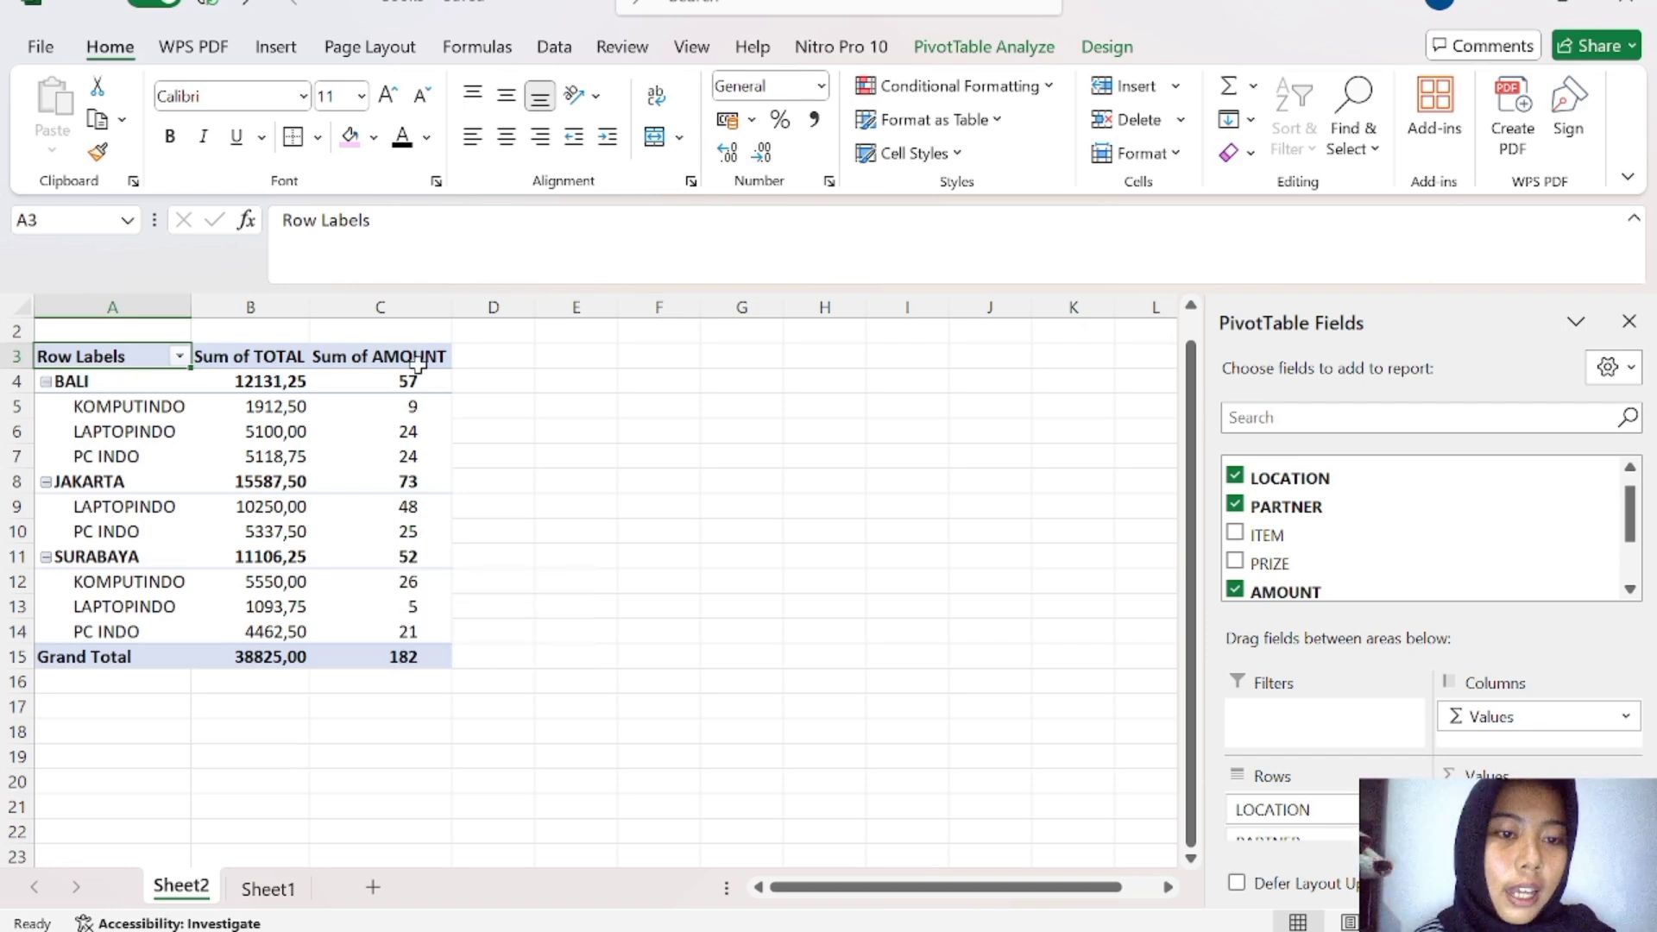
mouse_move(420, 376)
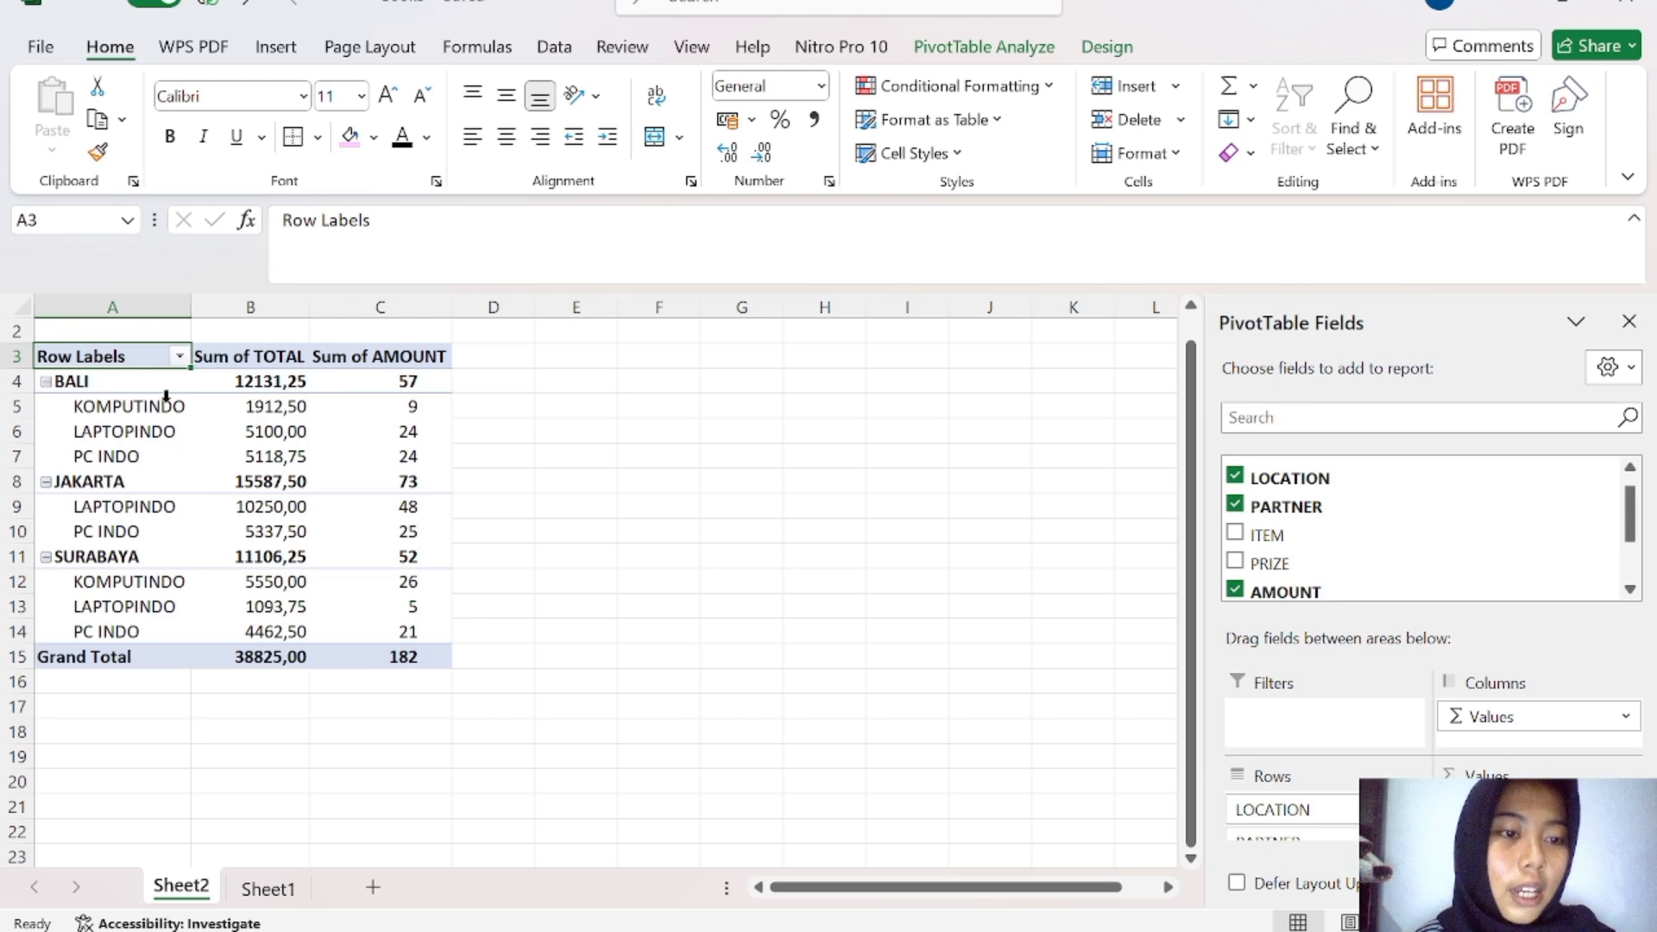
mouse_move(206, 444)
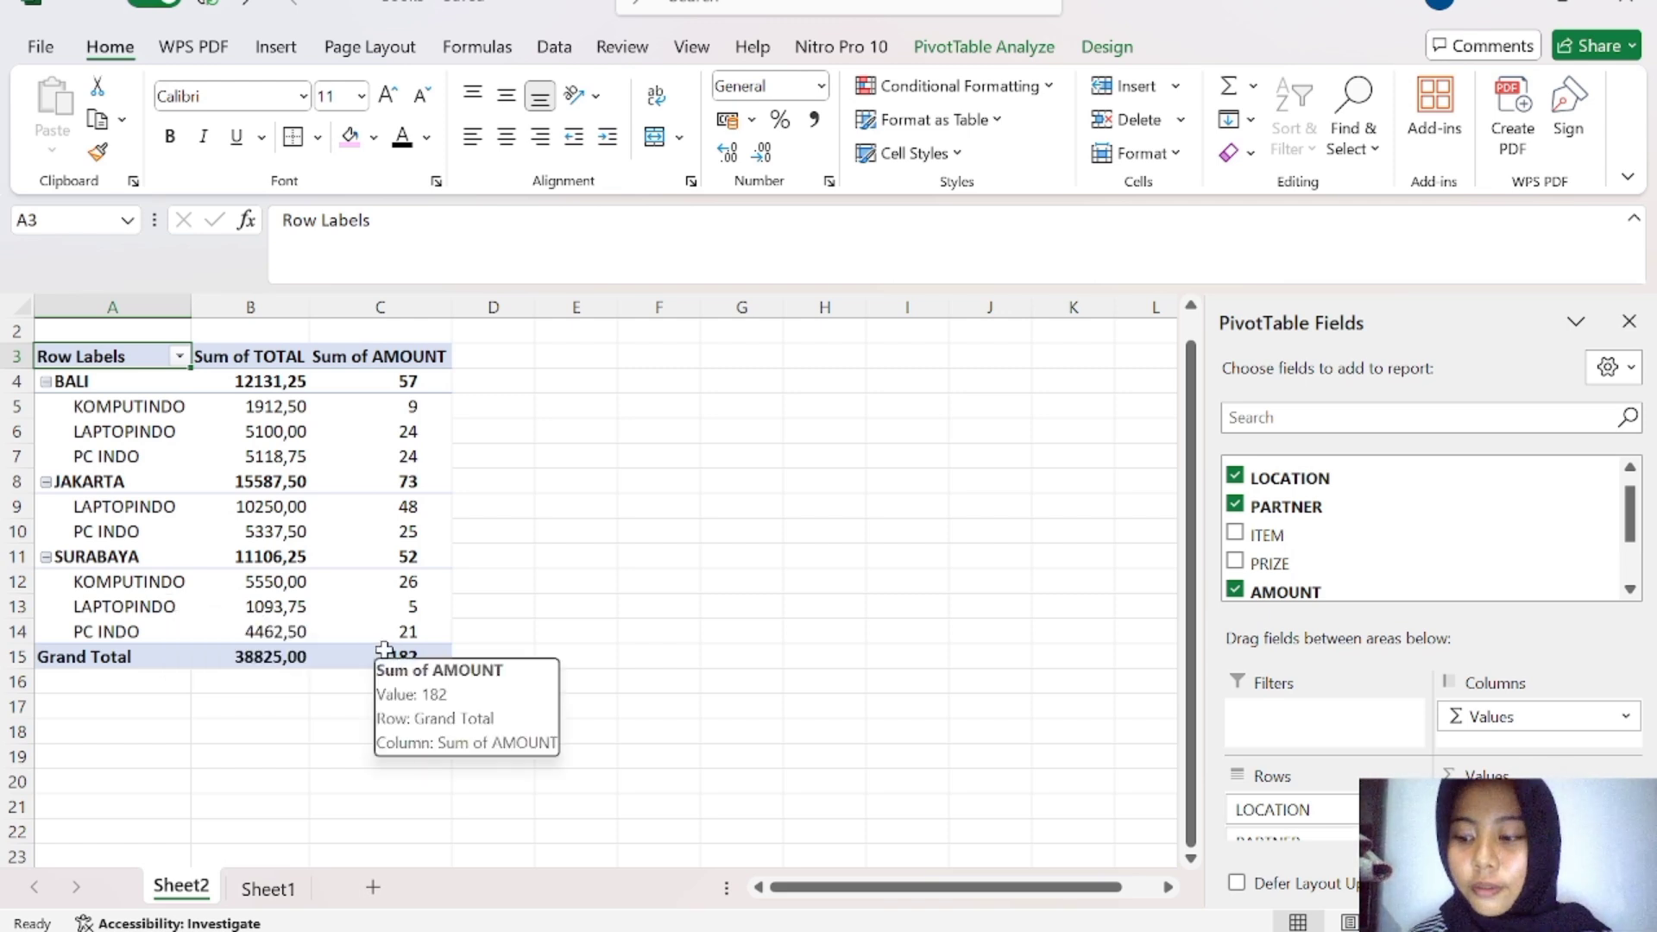
Step: Select the whole PivotTable and apply the outlined light blue style from the second row of the Light PivotTable styles
click(578, 460)
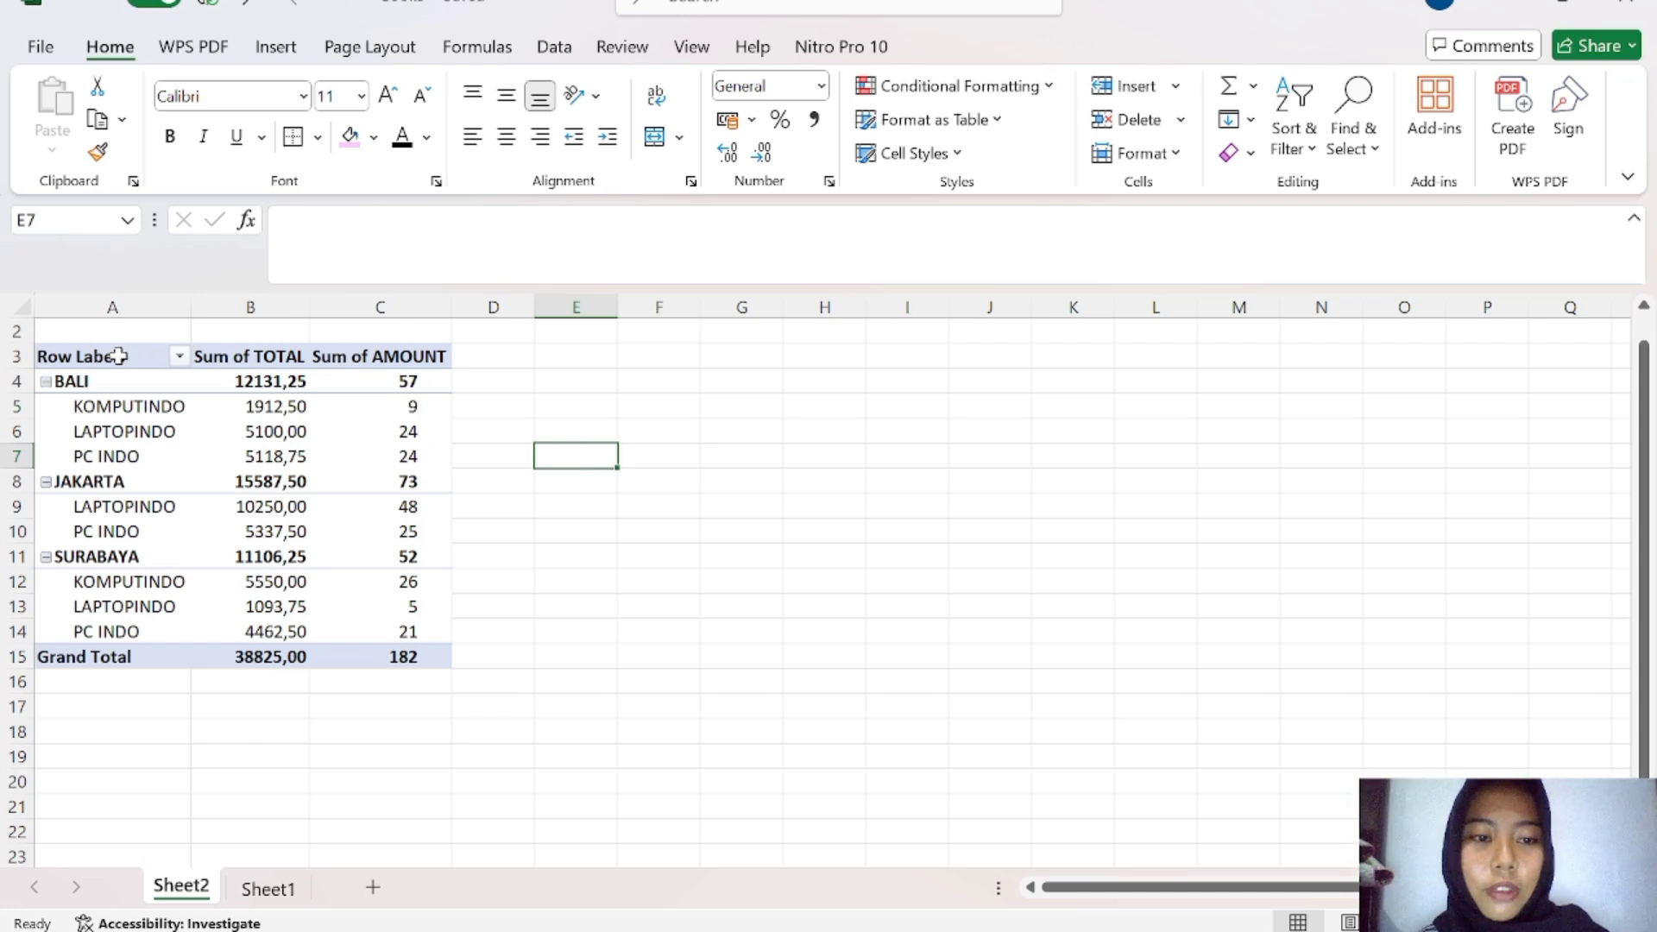
drag(118, 355, 411, 653)
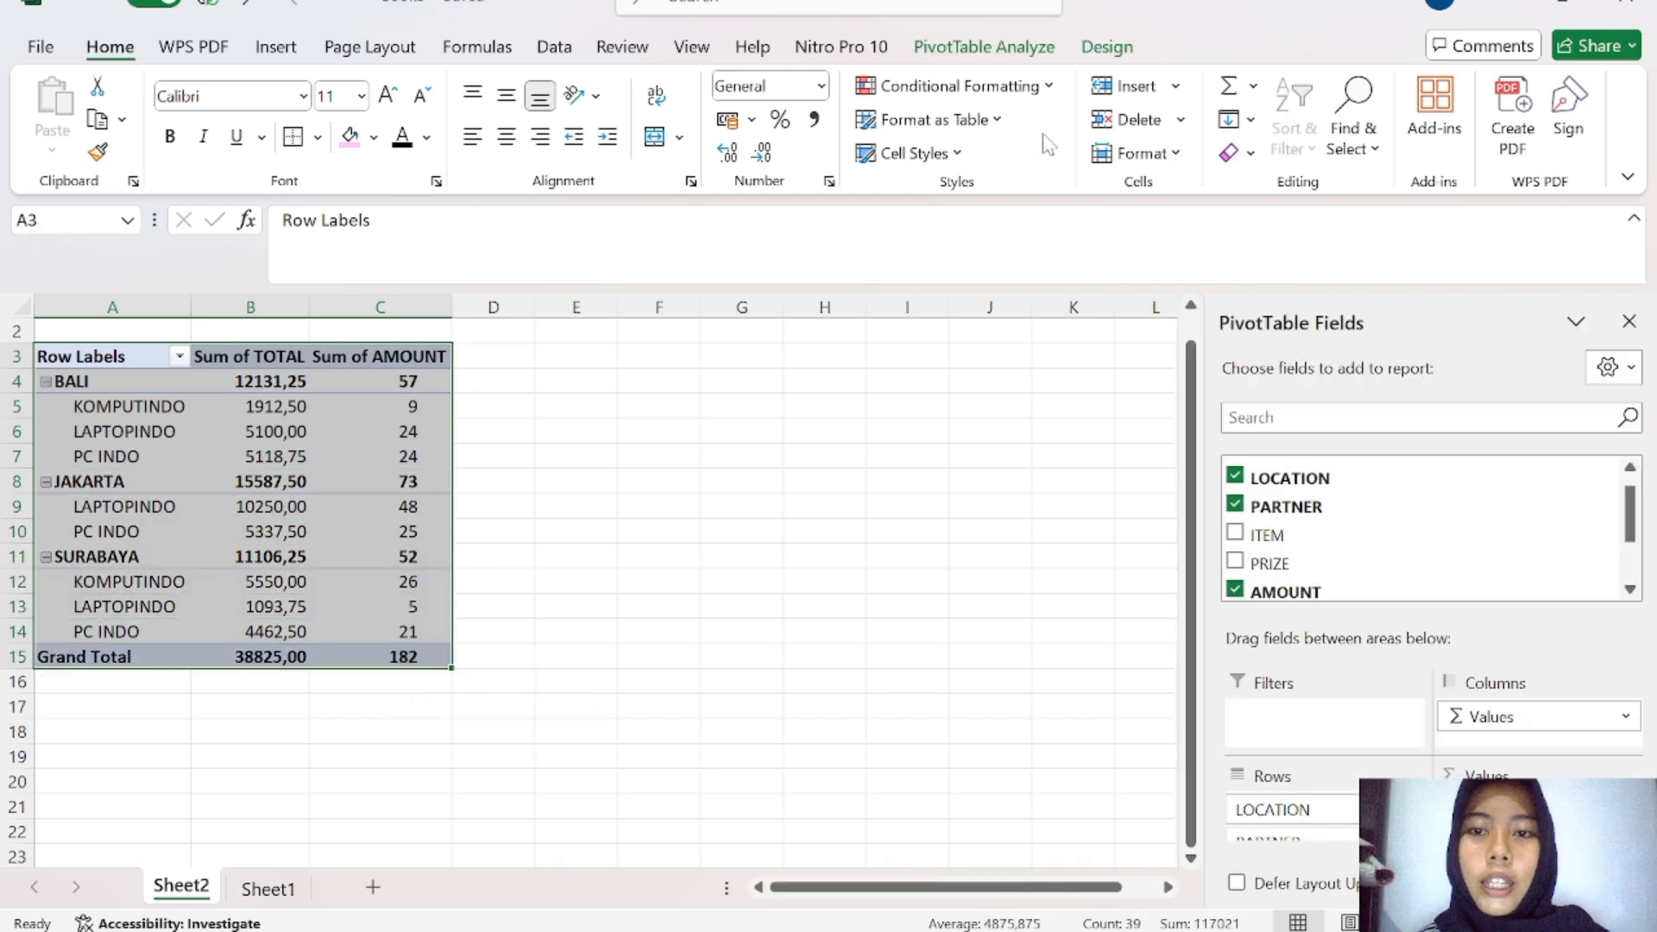
click(1109, 48)
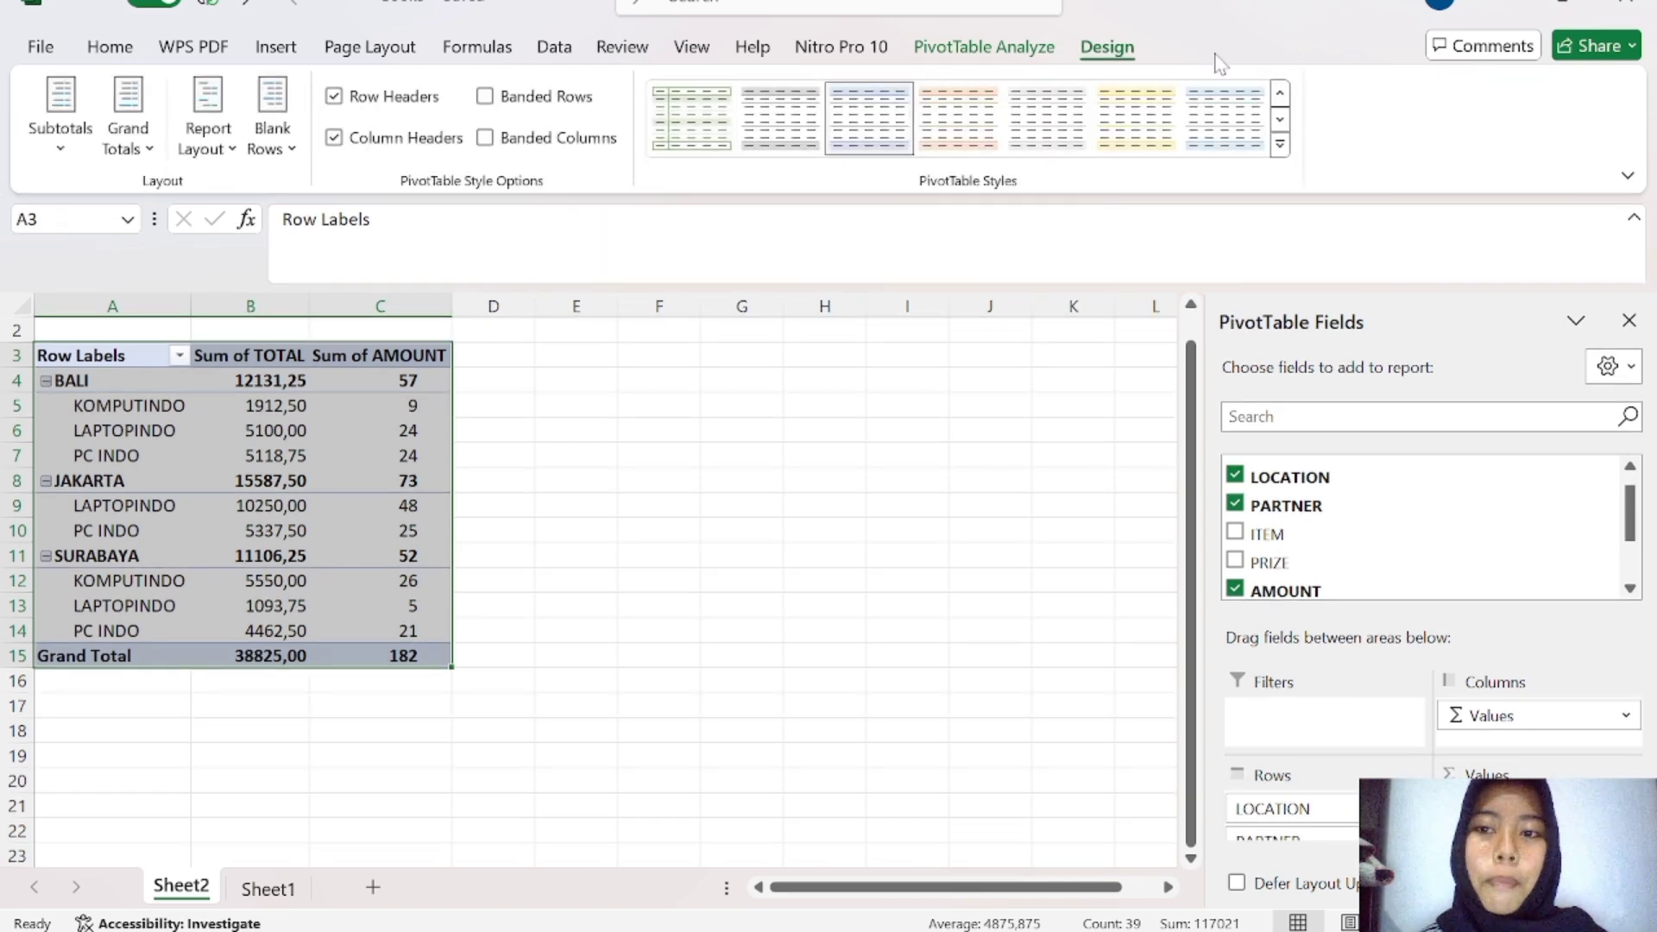
click(1282, 145)
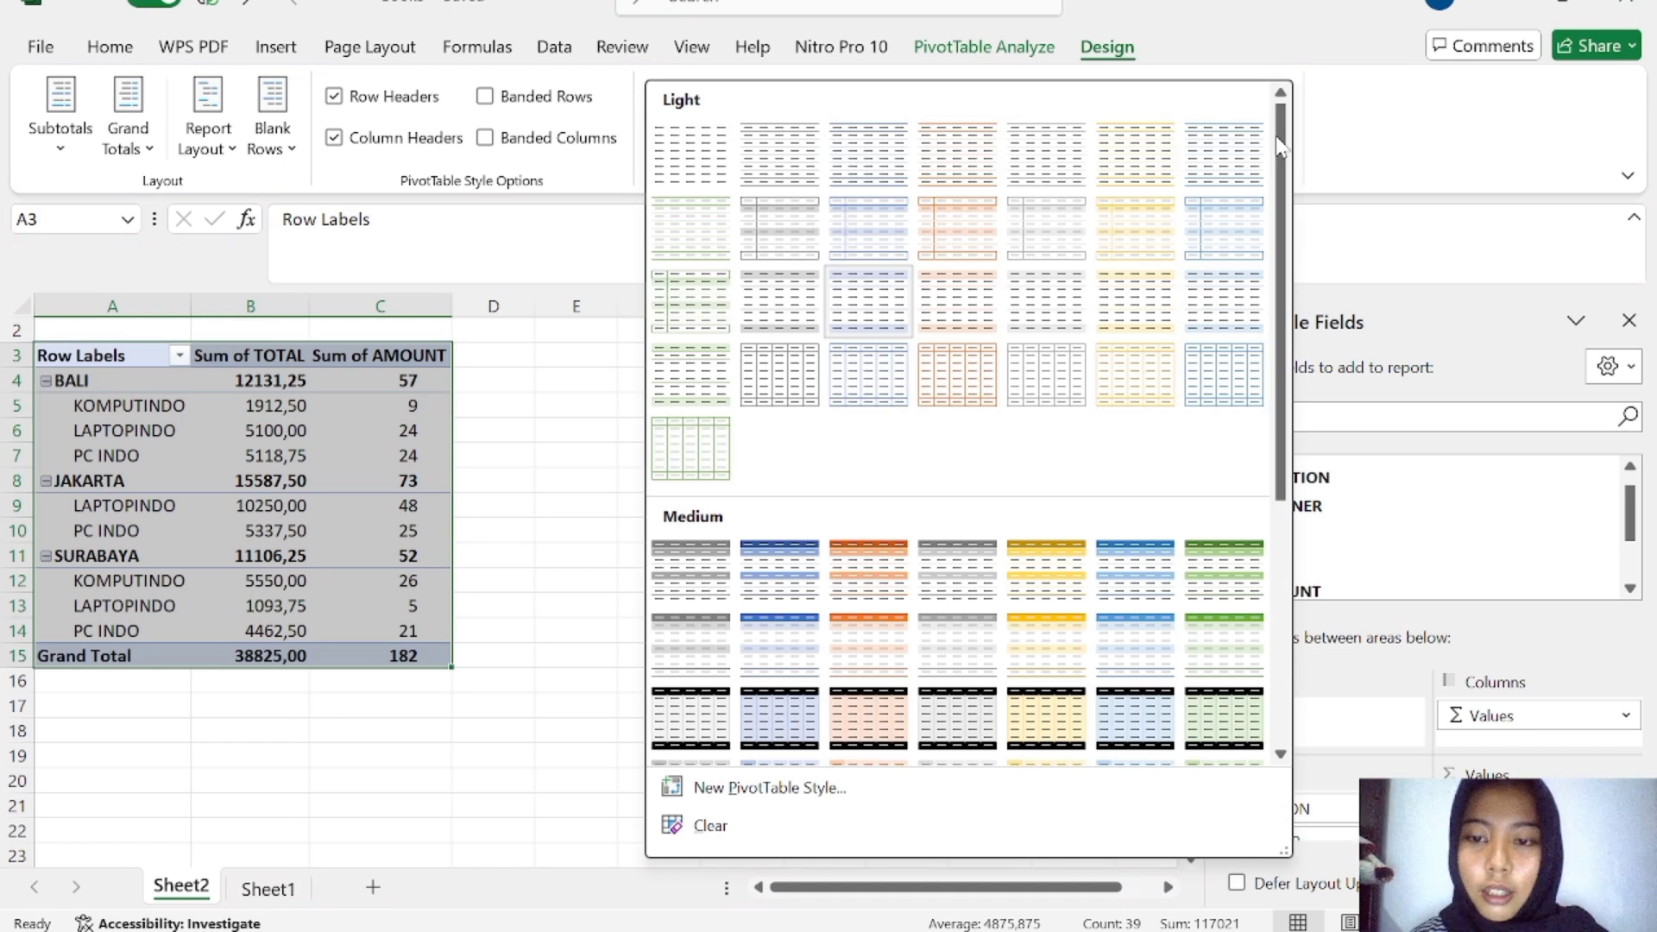
click(1281, 756)
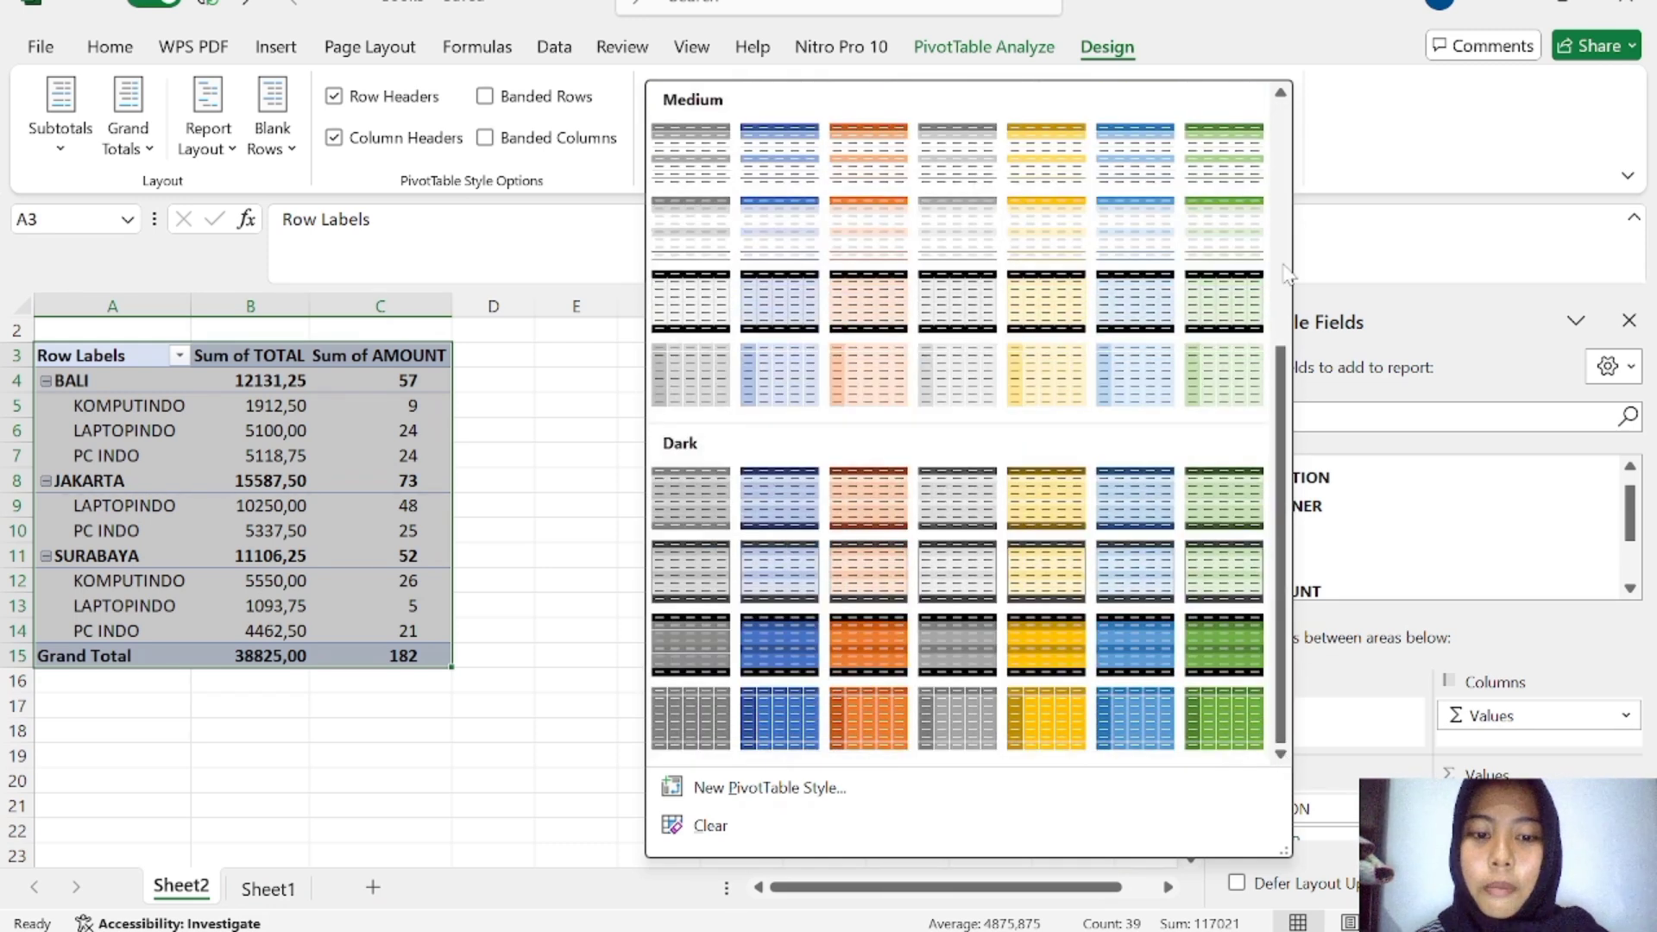
click(1281, 93)
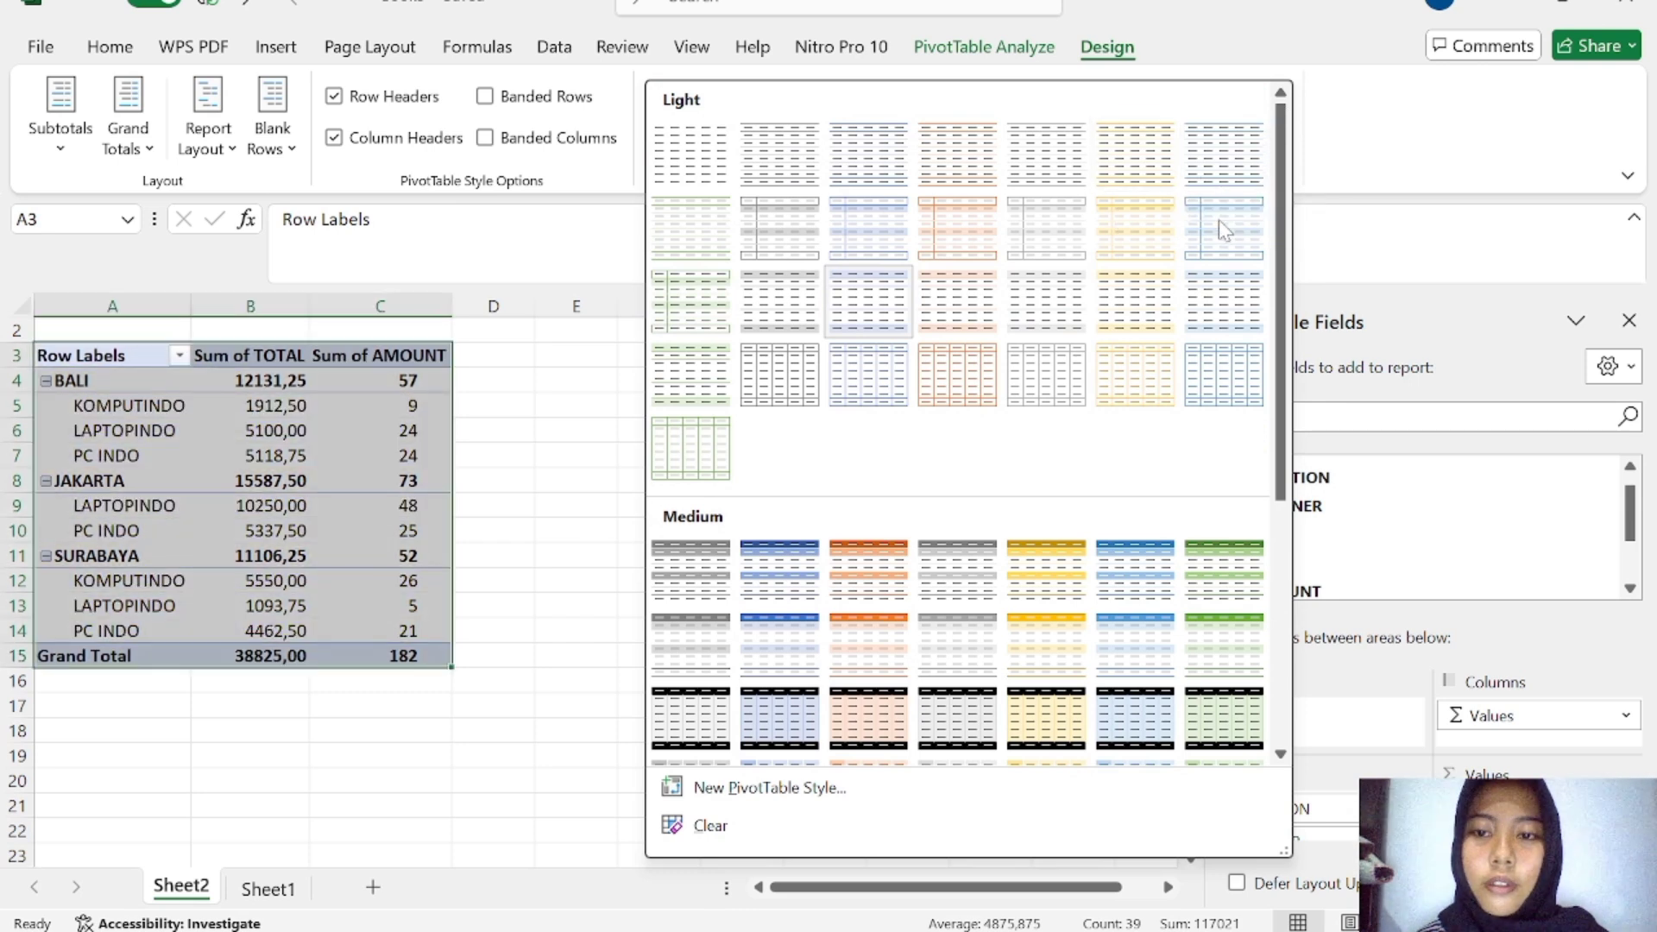
click(1219, 219)
click(515, 499)
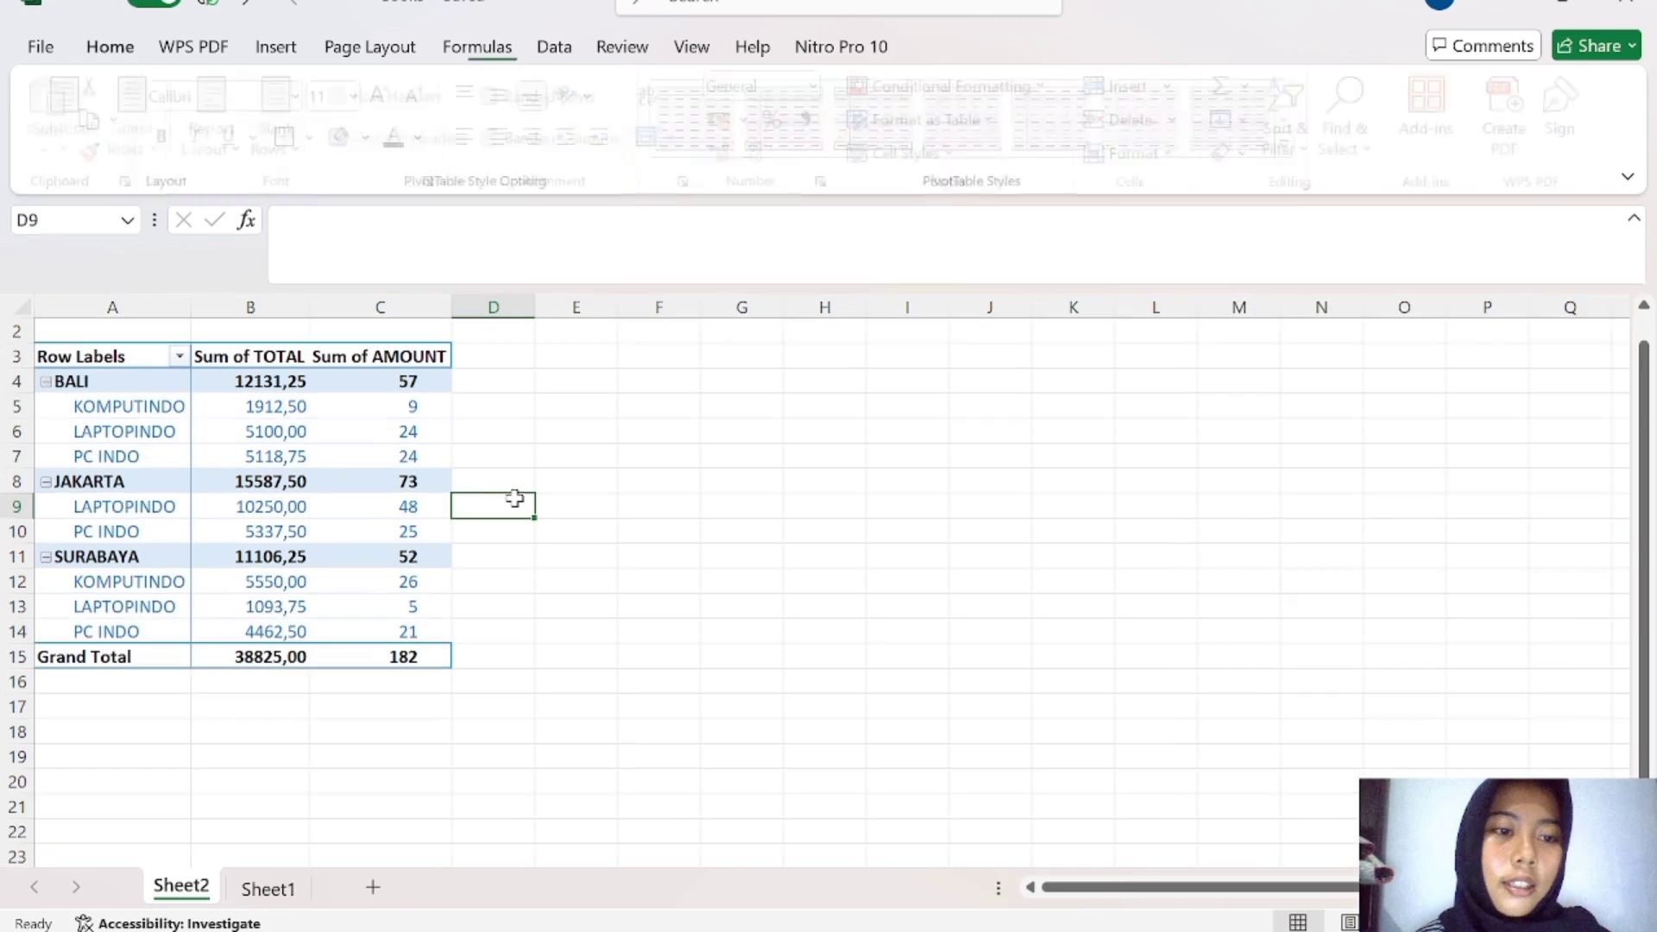
click(526, 409)
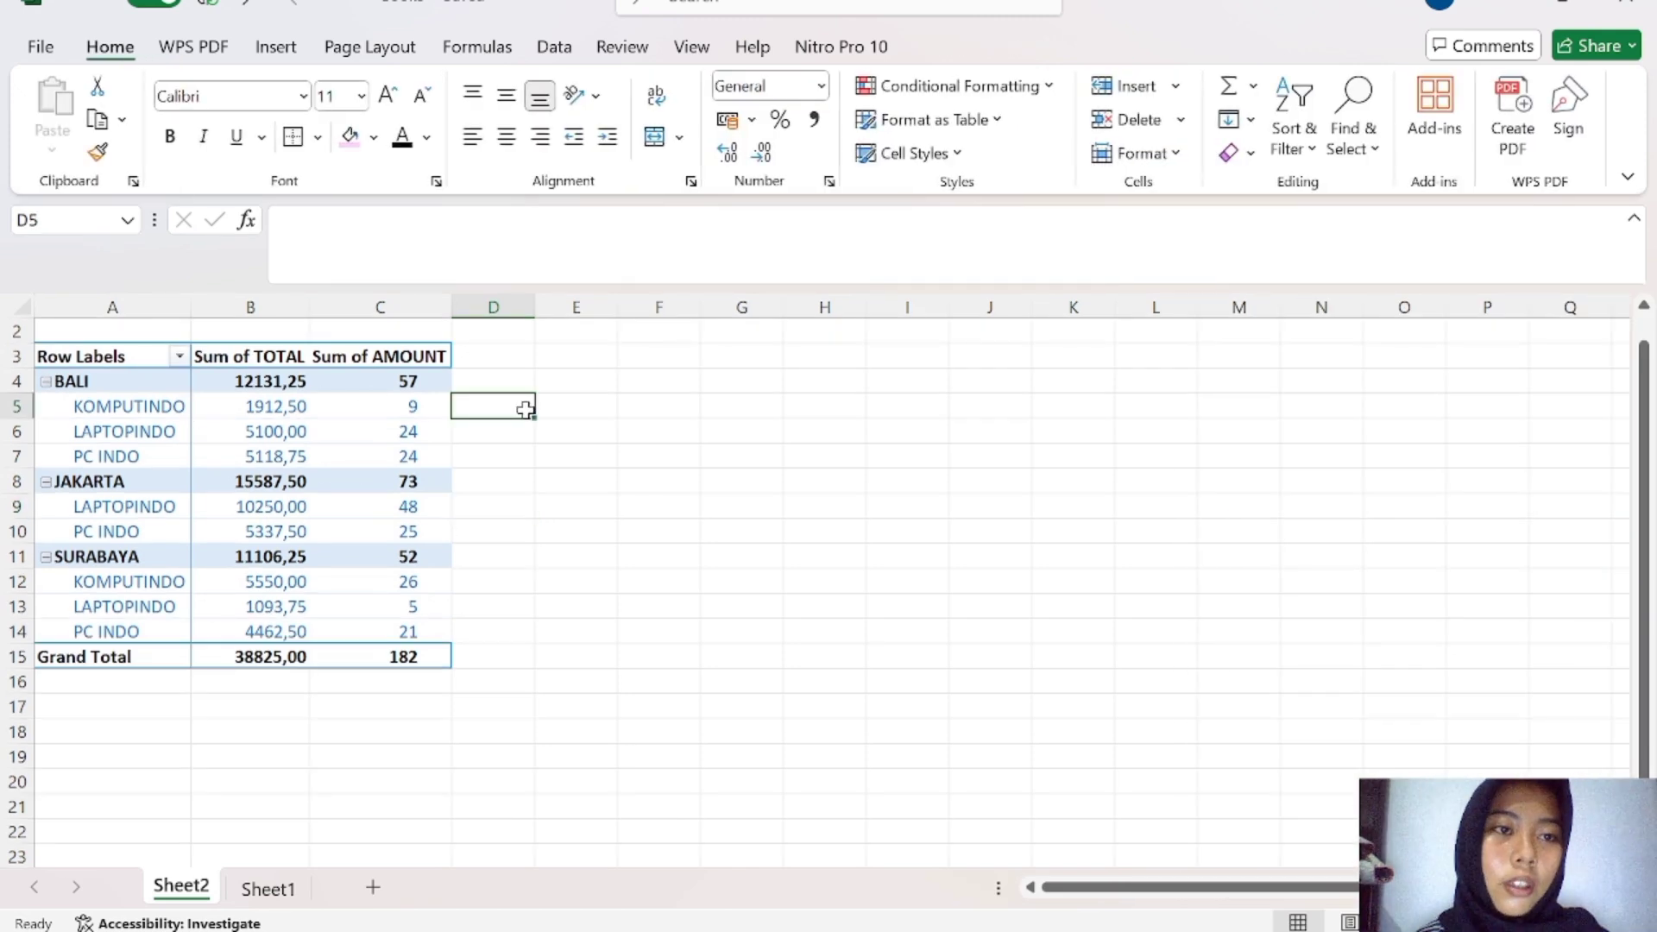
Step: Look at the sales data on Sheet1 and review which fields the discount PivotTable on Sheet2 uses
click(288, 890)
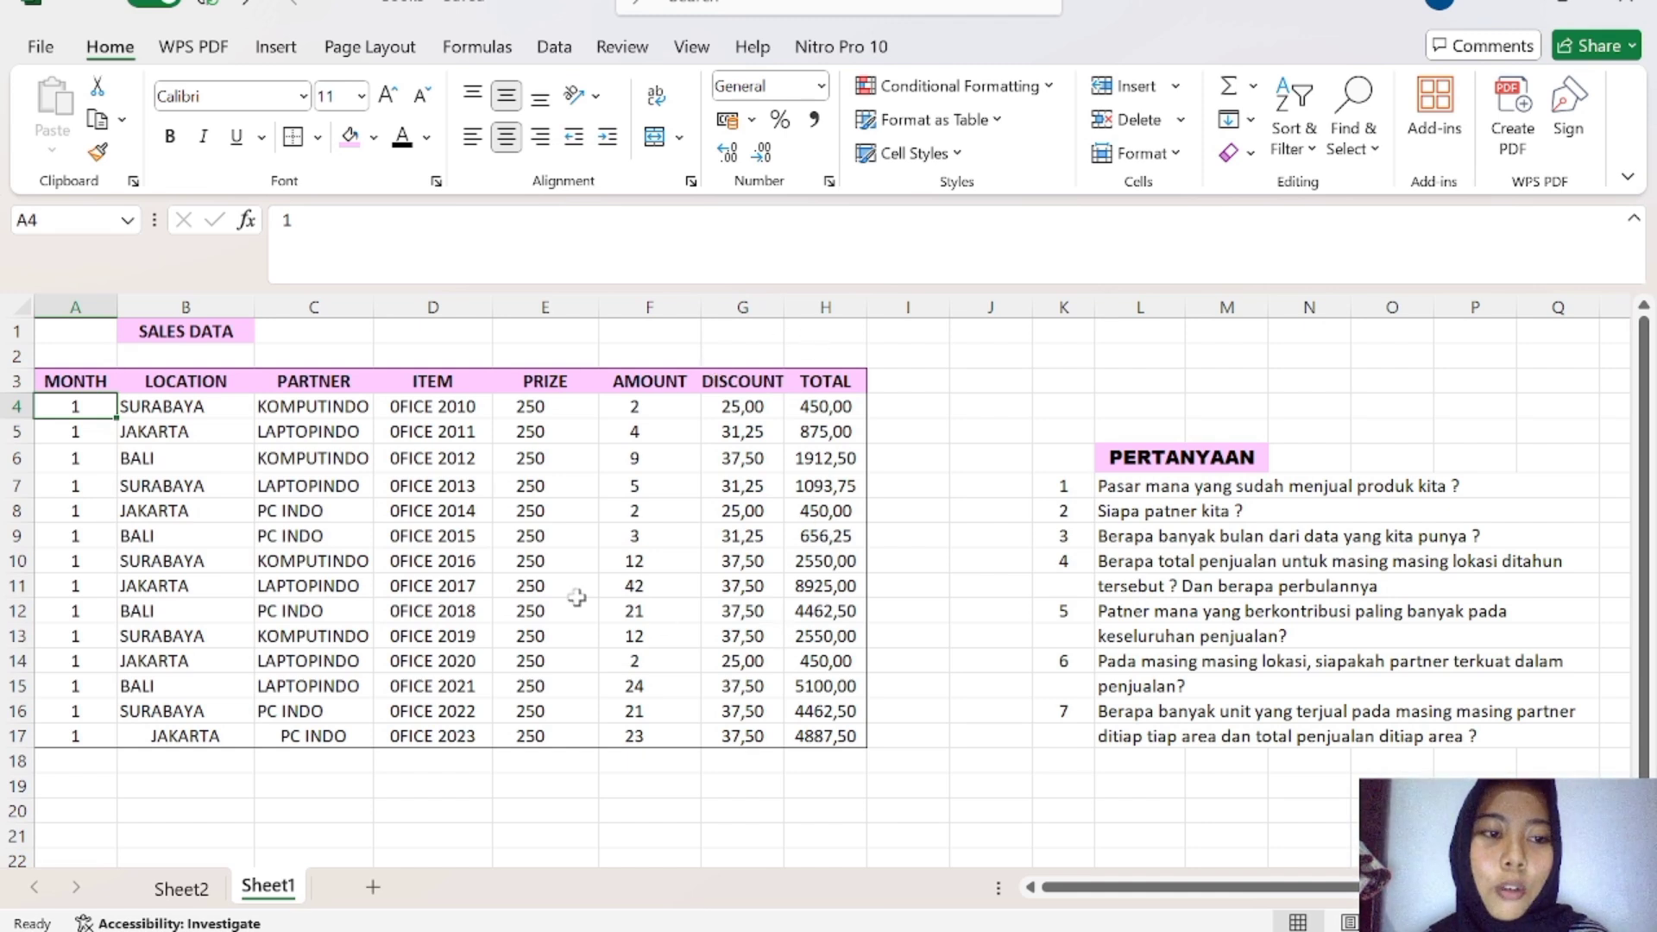
click(183, 889)
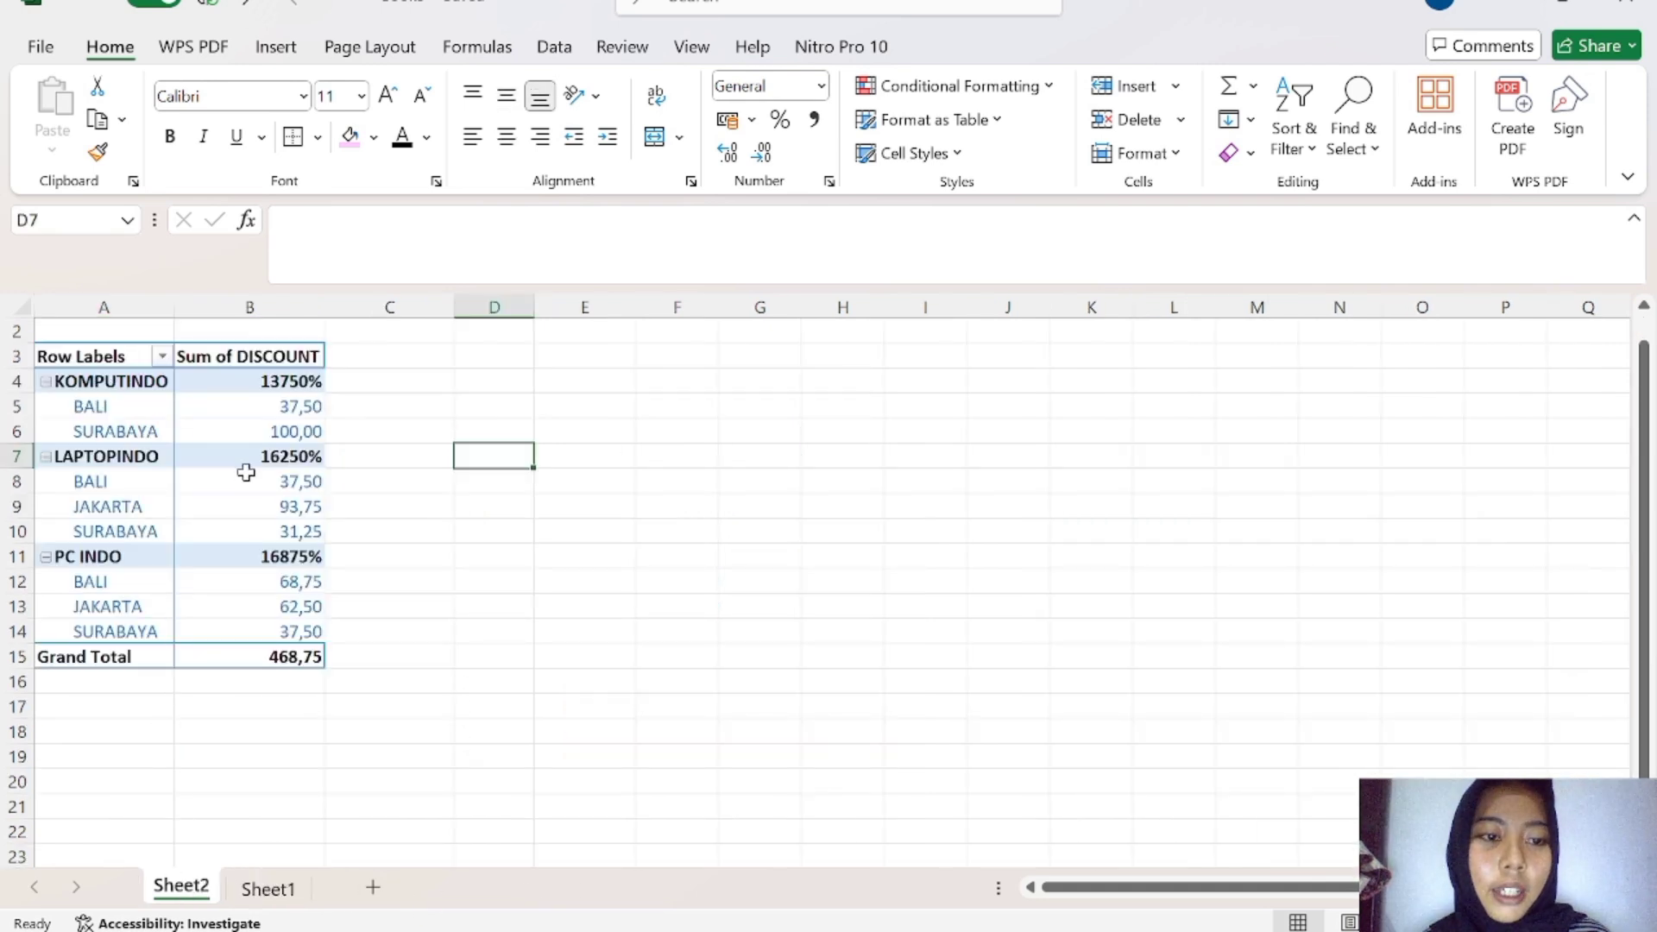
click(257, 380)
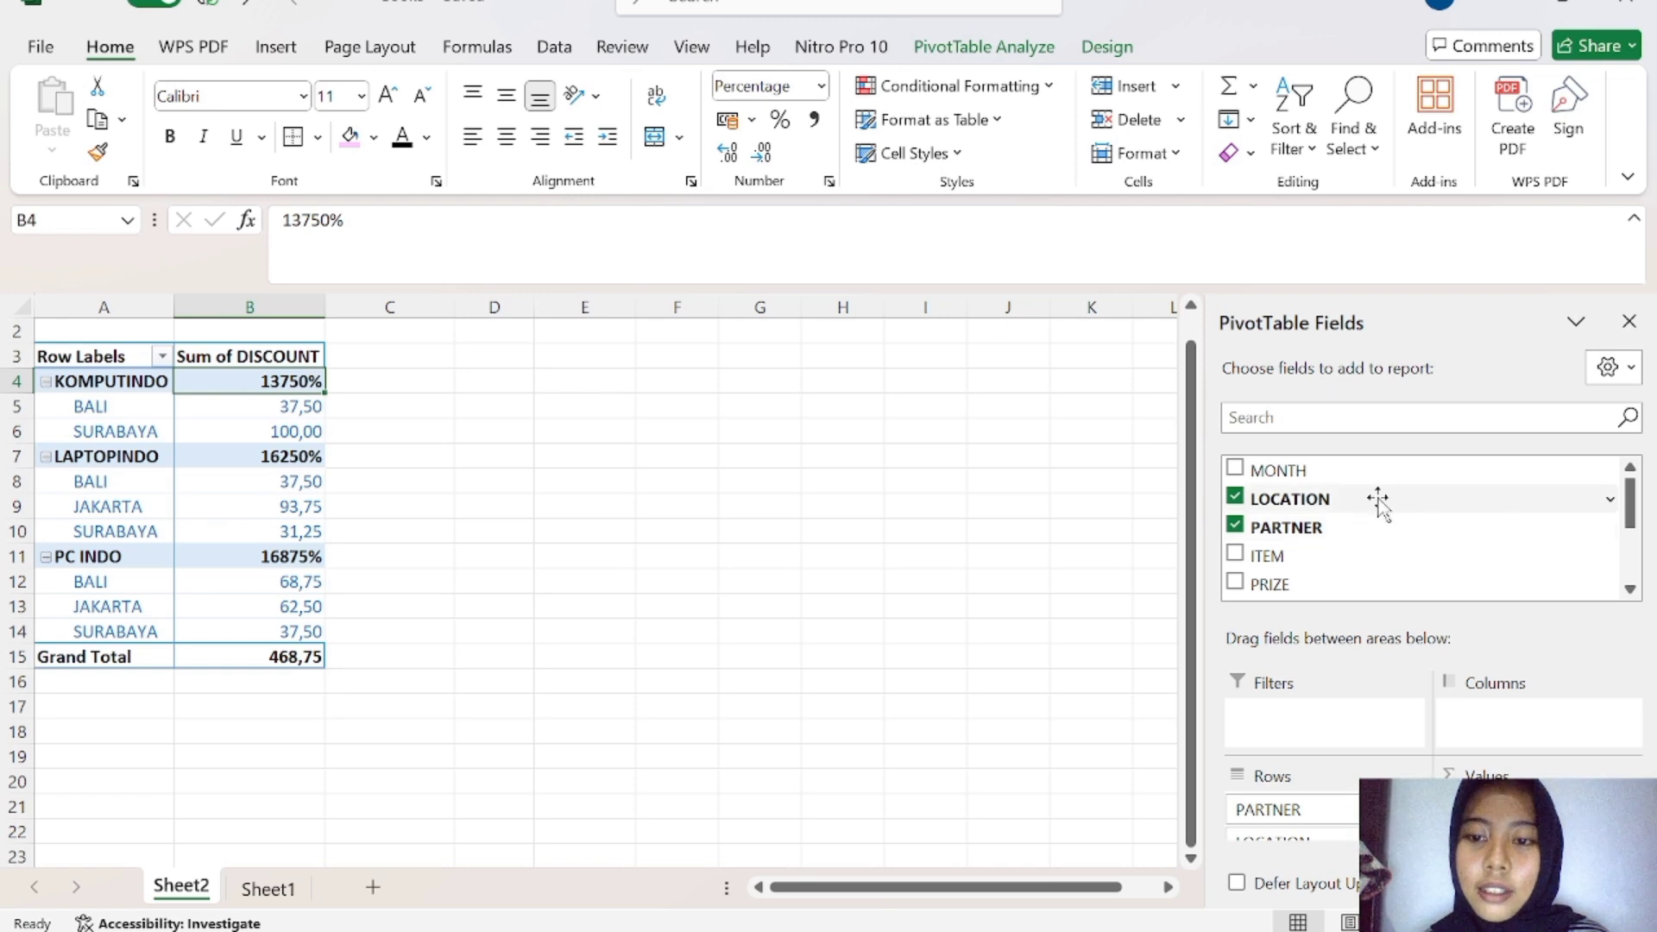
click(1631, 589)
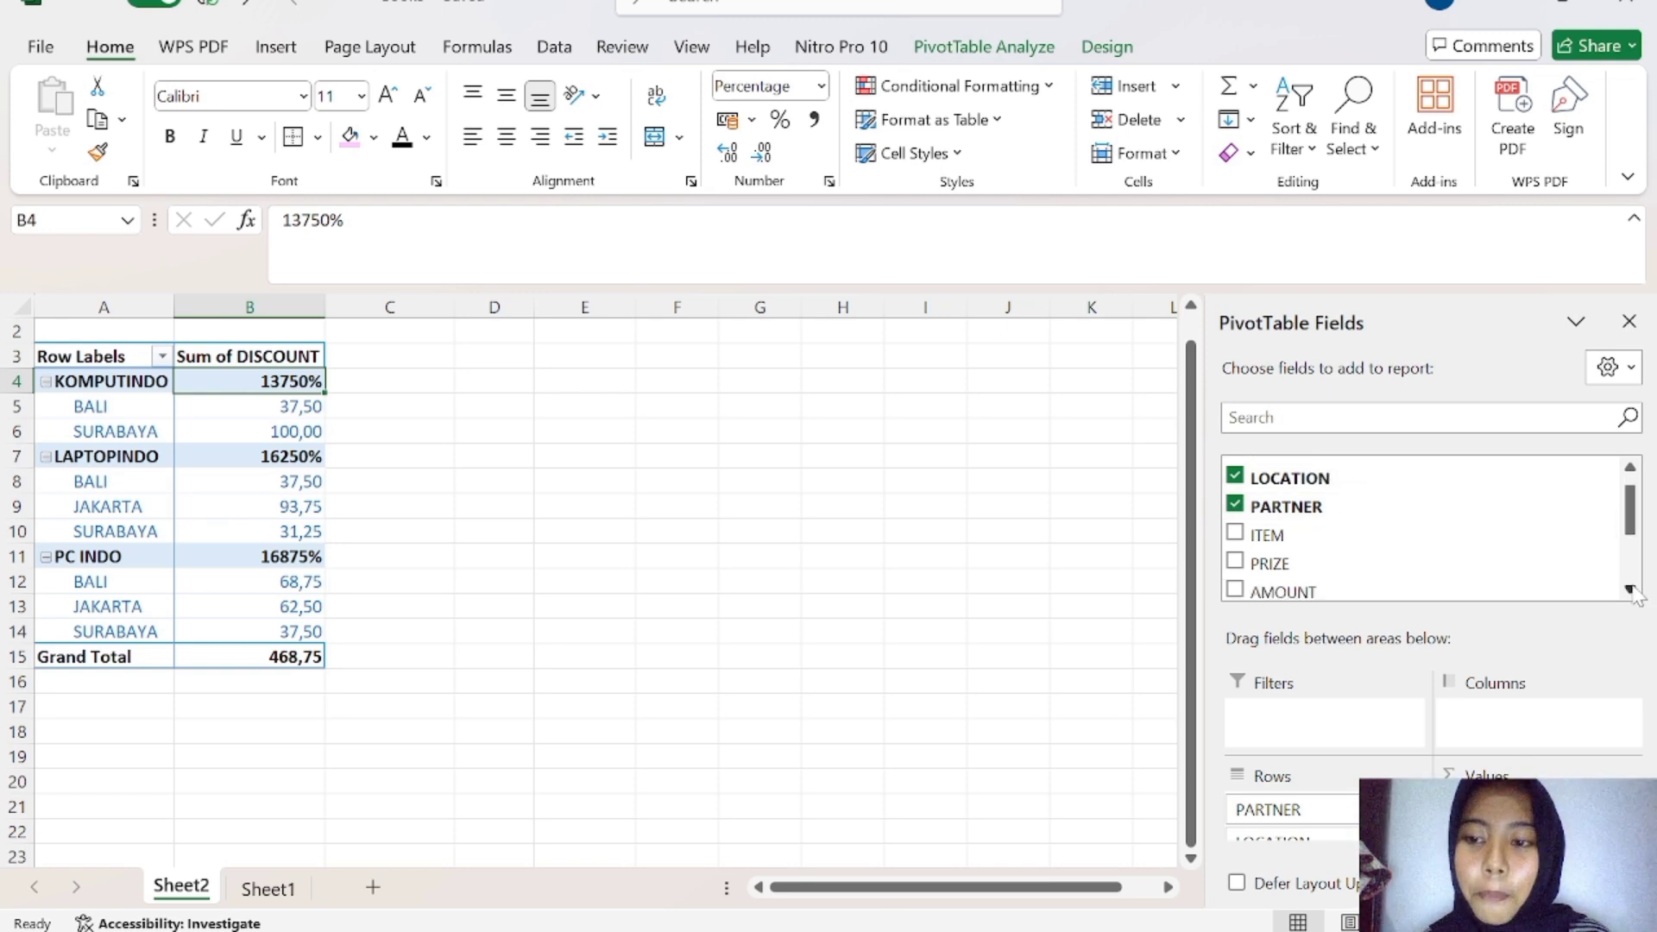
click(1631, 589)
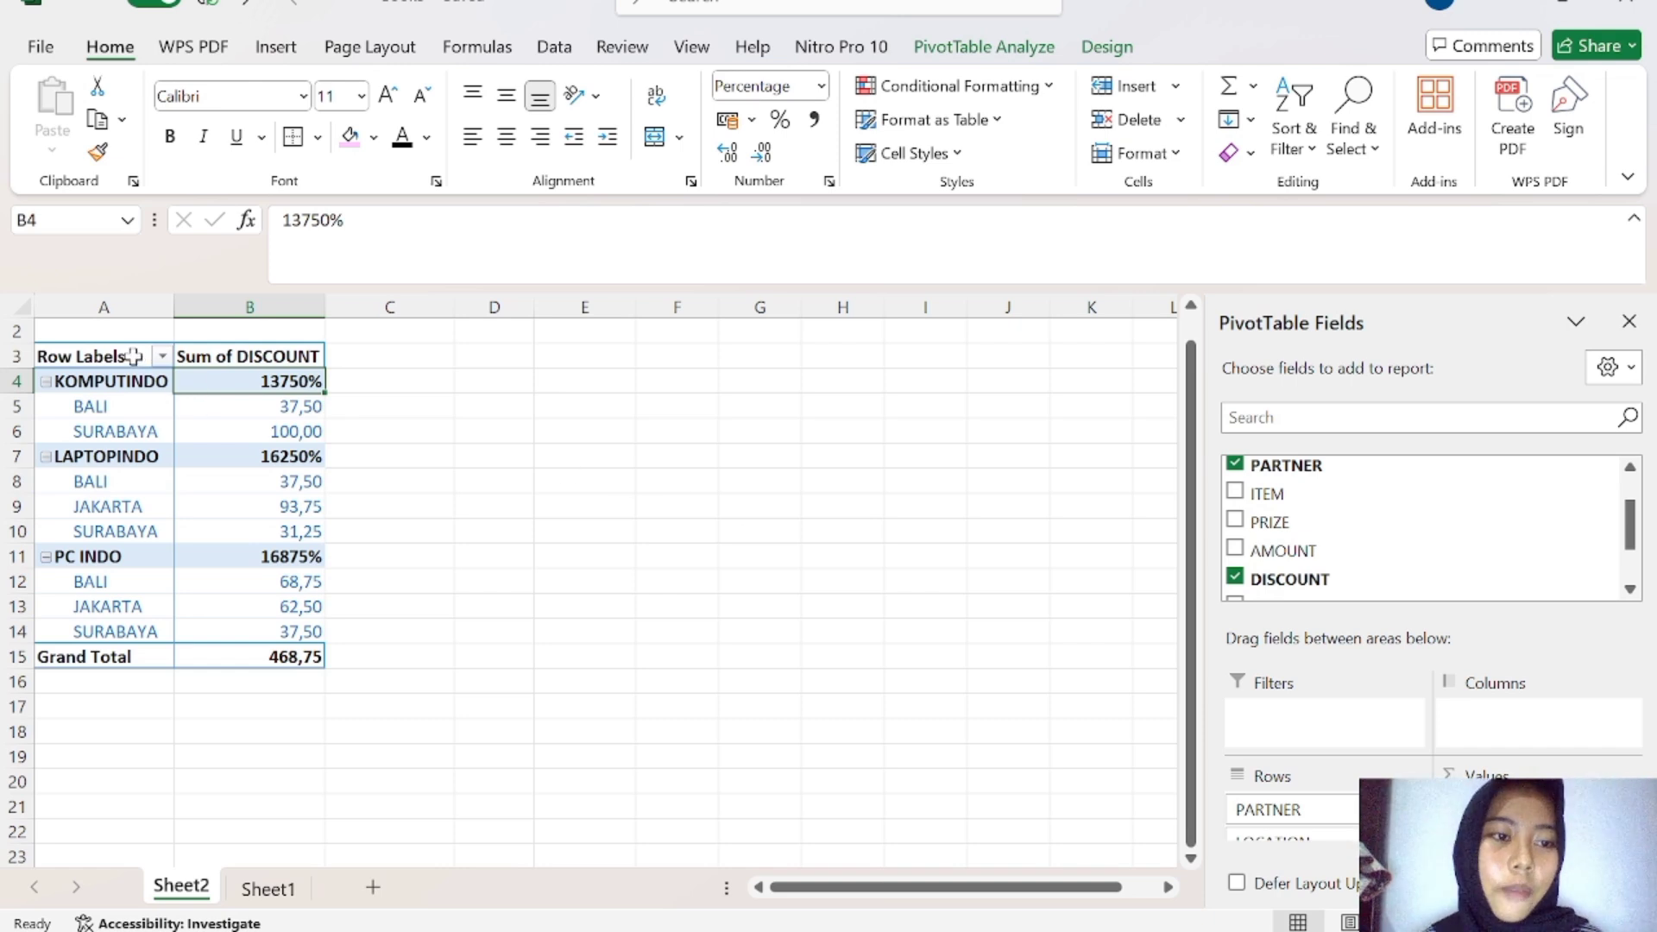
Step: Start a new calculated field for the discount PivotTable and name it "& DISCOUNT"
mouse_move(133, 355)
mouse_down()
mouse_move(263, 456)
mouse_move(285, 658)
mouse_up()
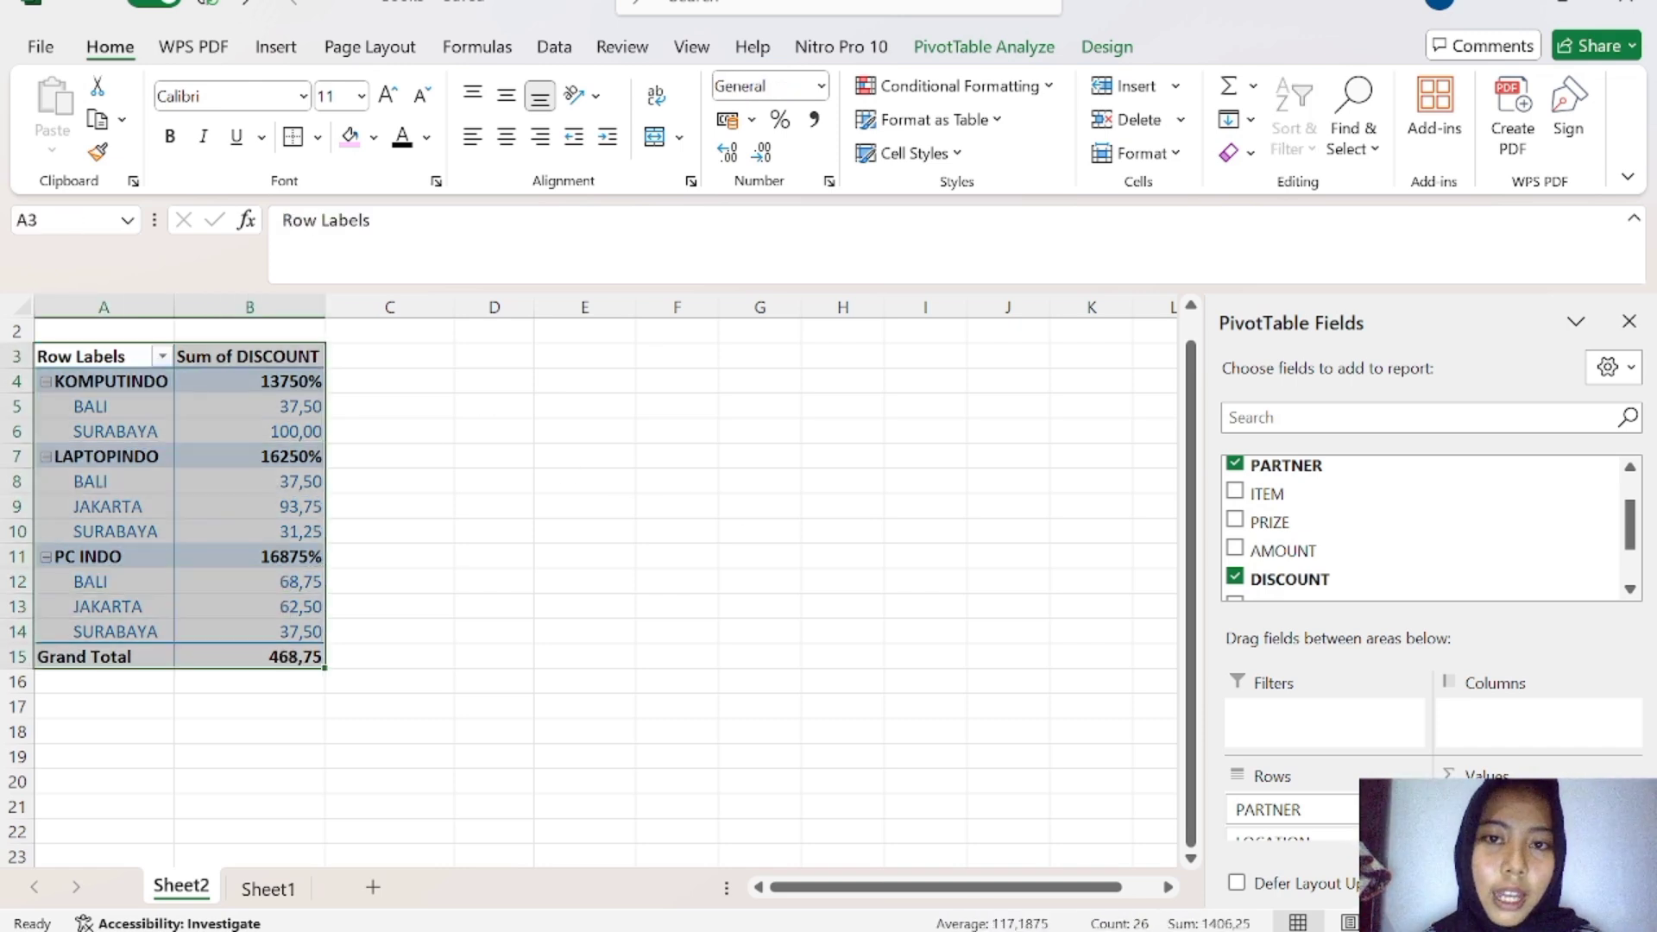
click(937, 52)
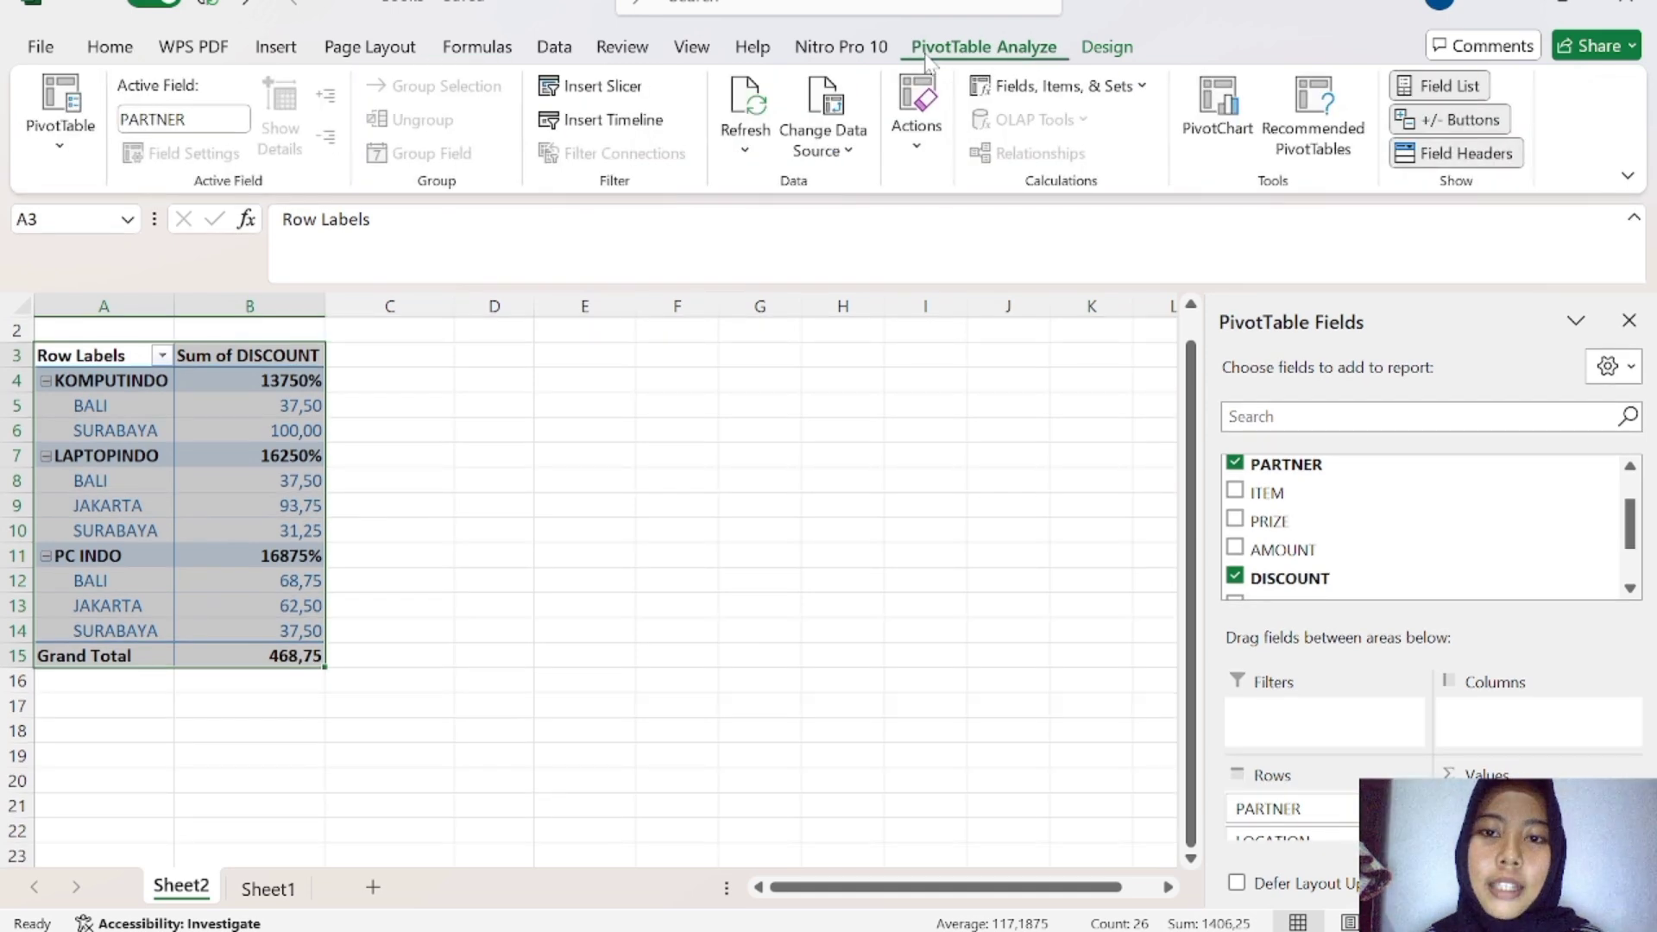
click(1021, 95)
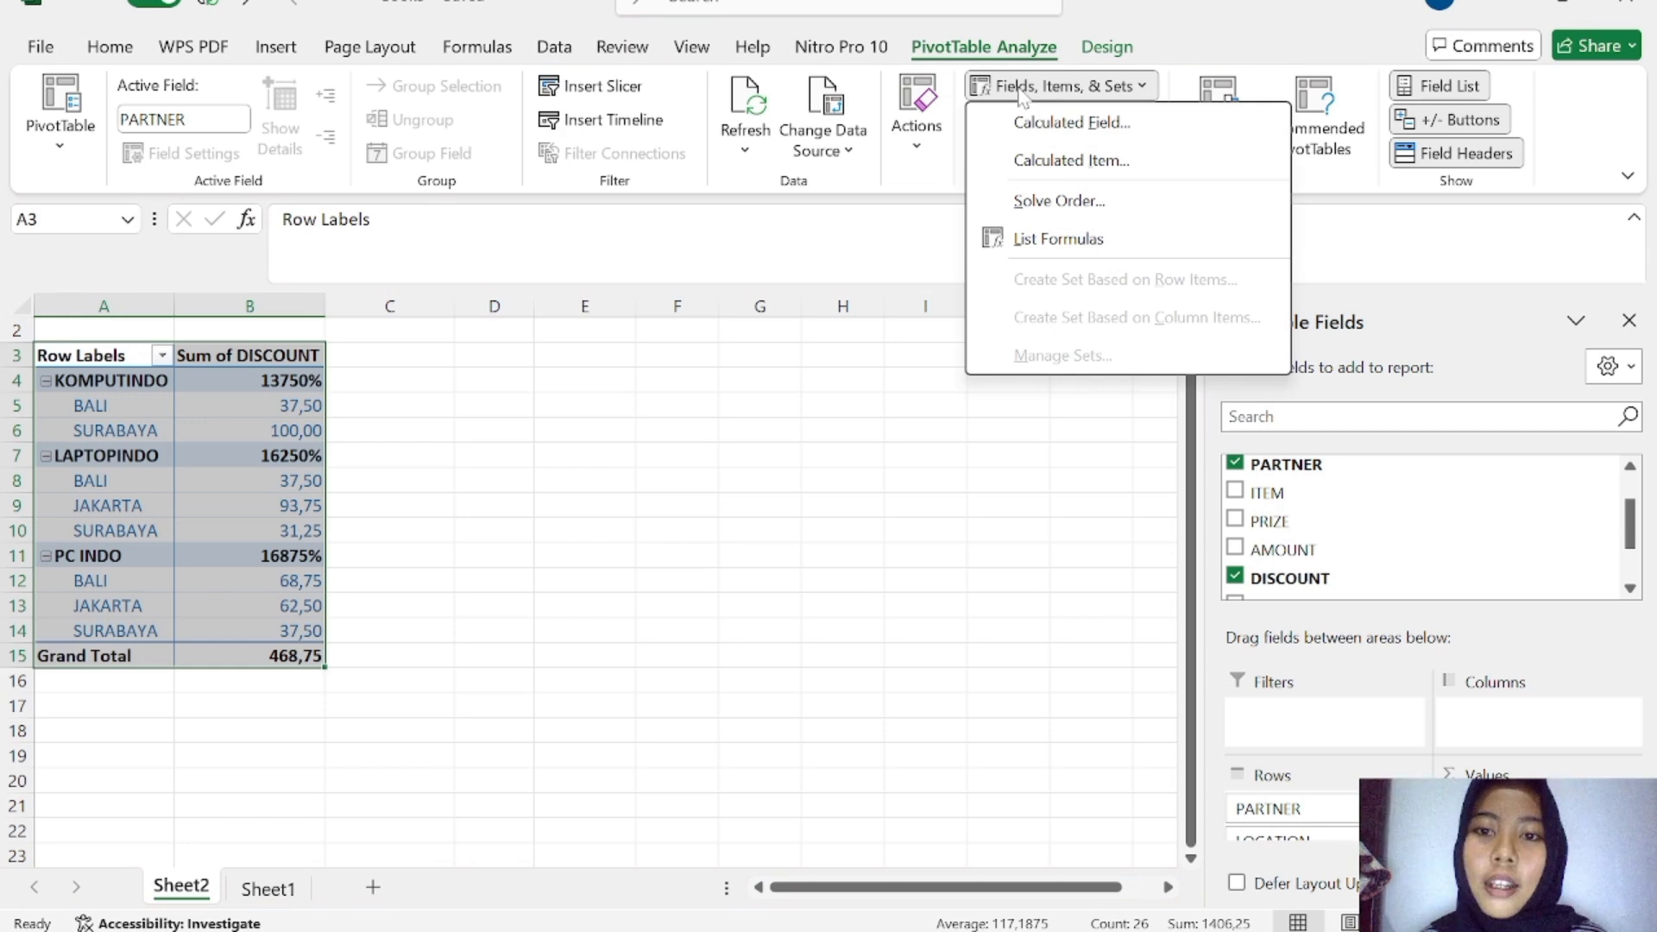
click(1067, 125)
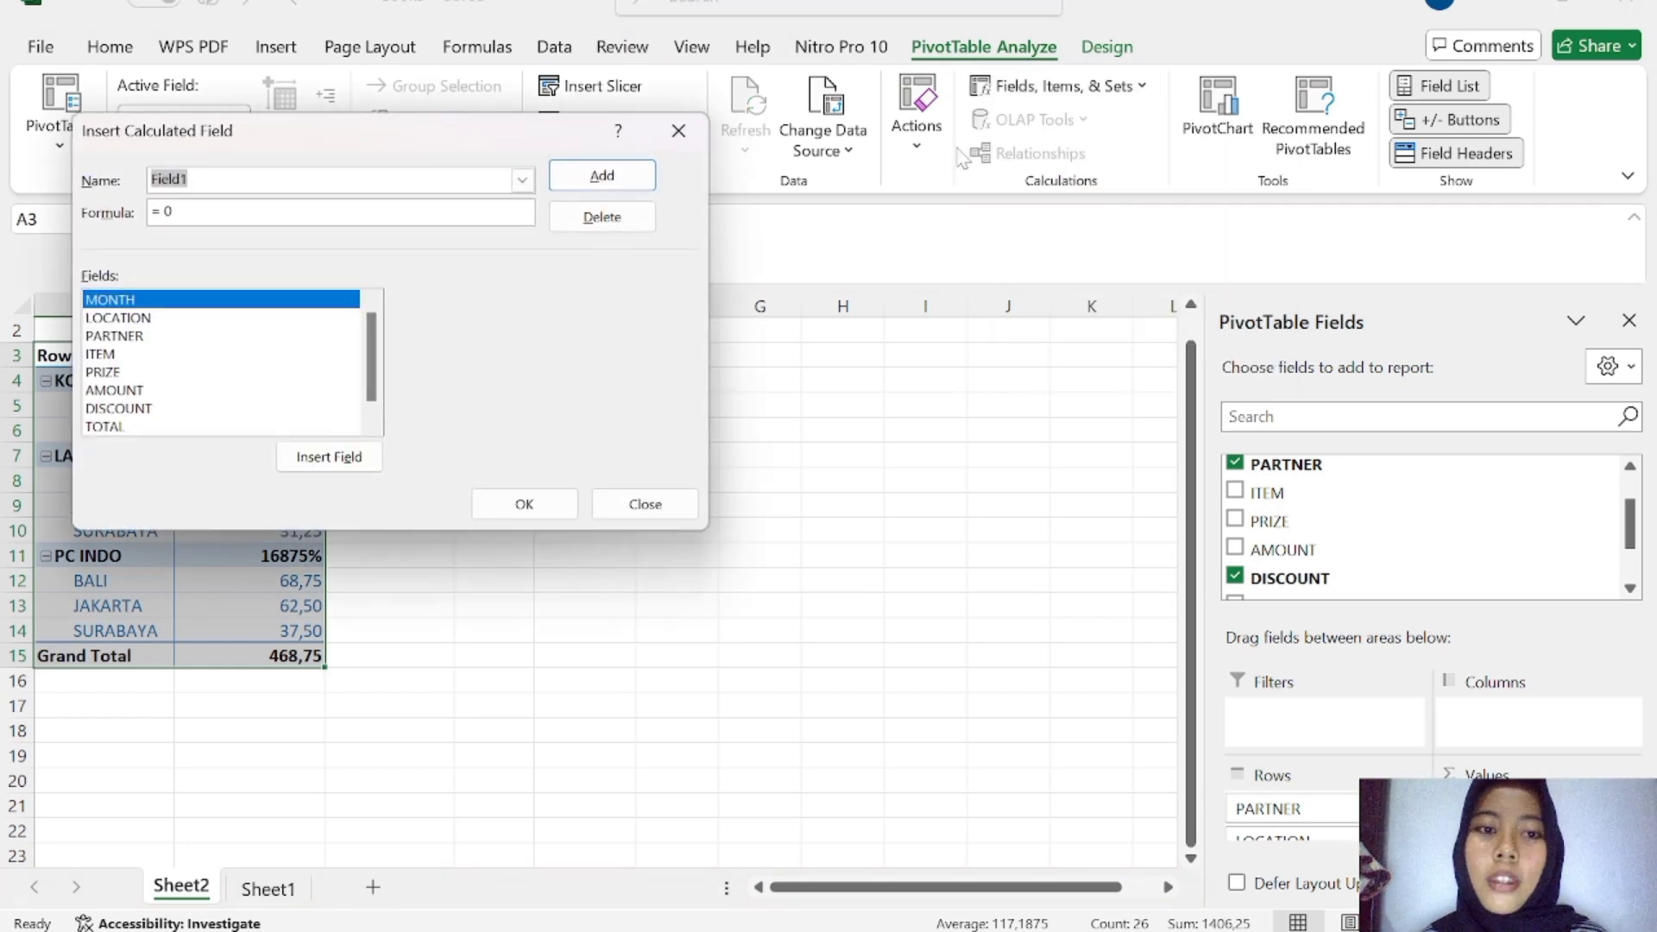
click(363, 181)
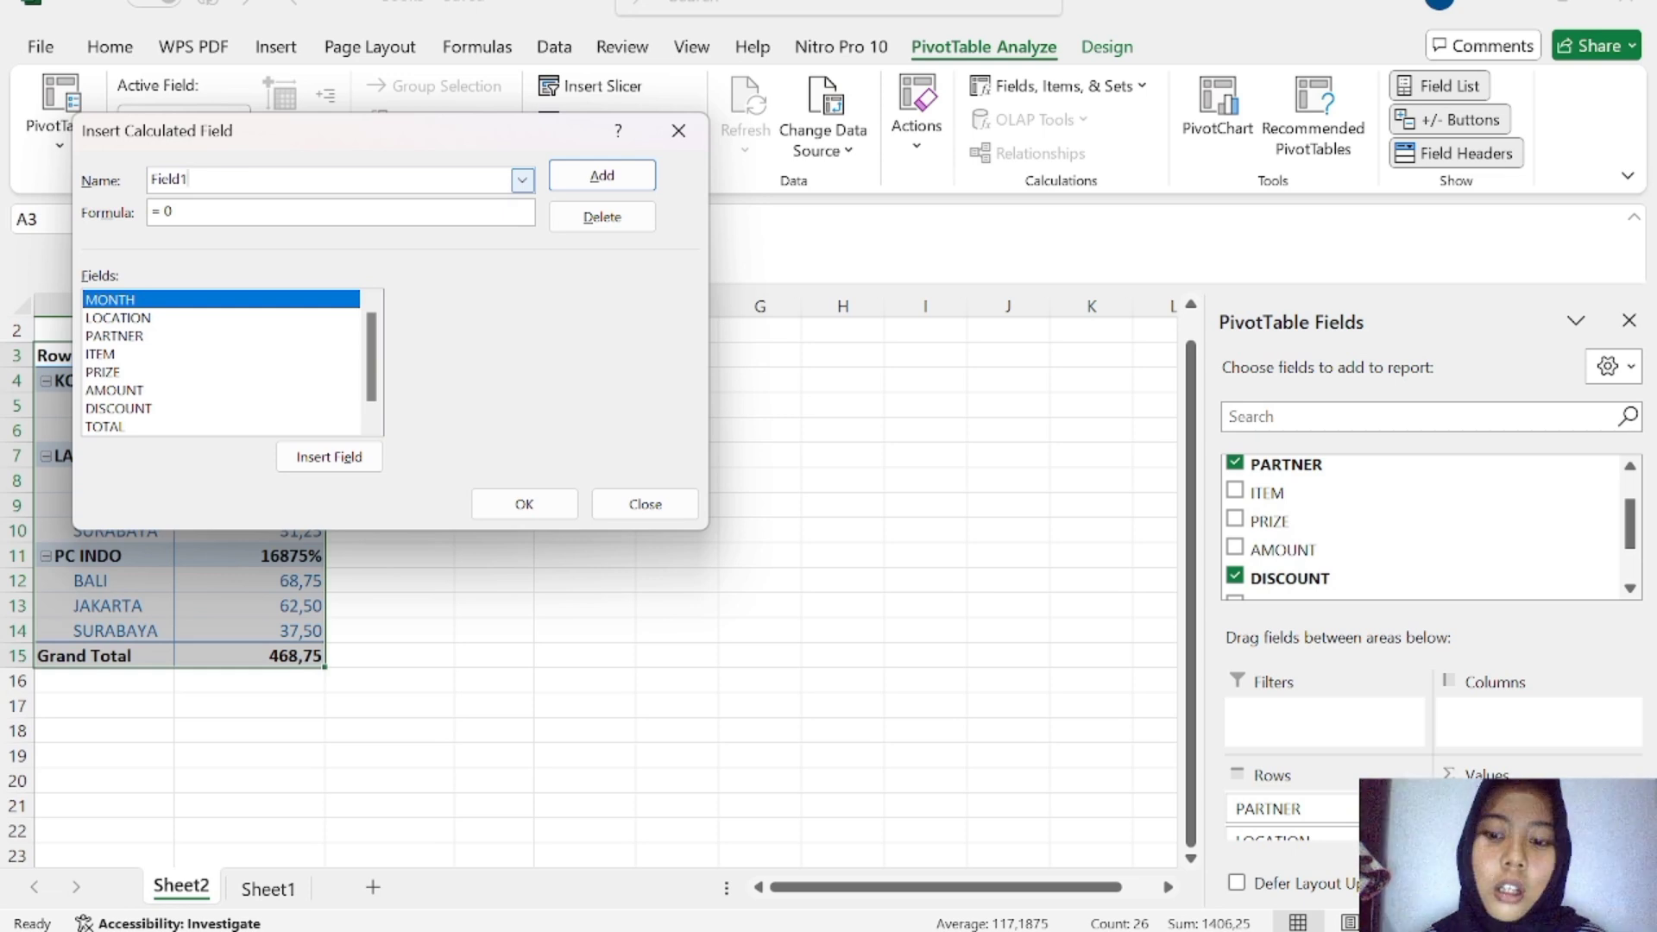
key(BackSpace)
key(BackSpace)
key(BackSpace)
key(BackSpace)
key(BackSpace)
key(BackSpace)
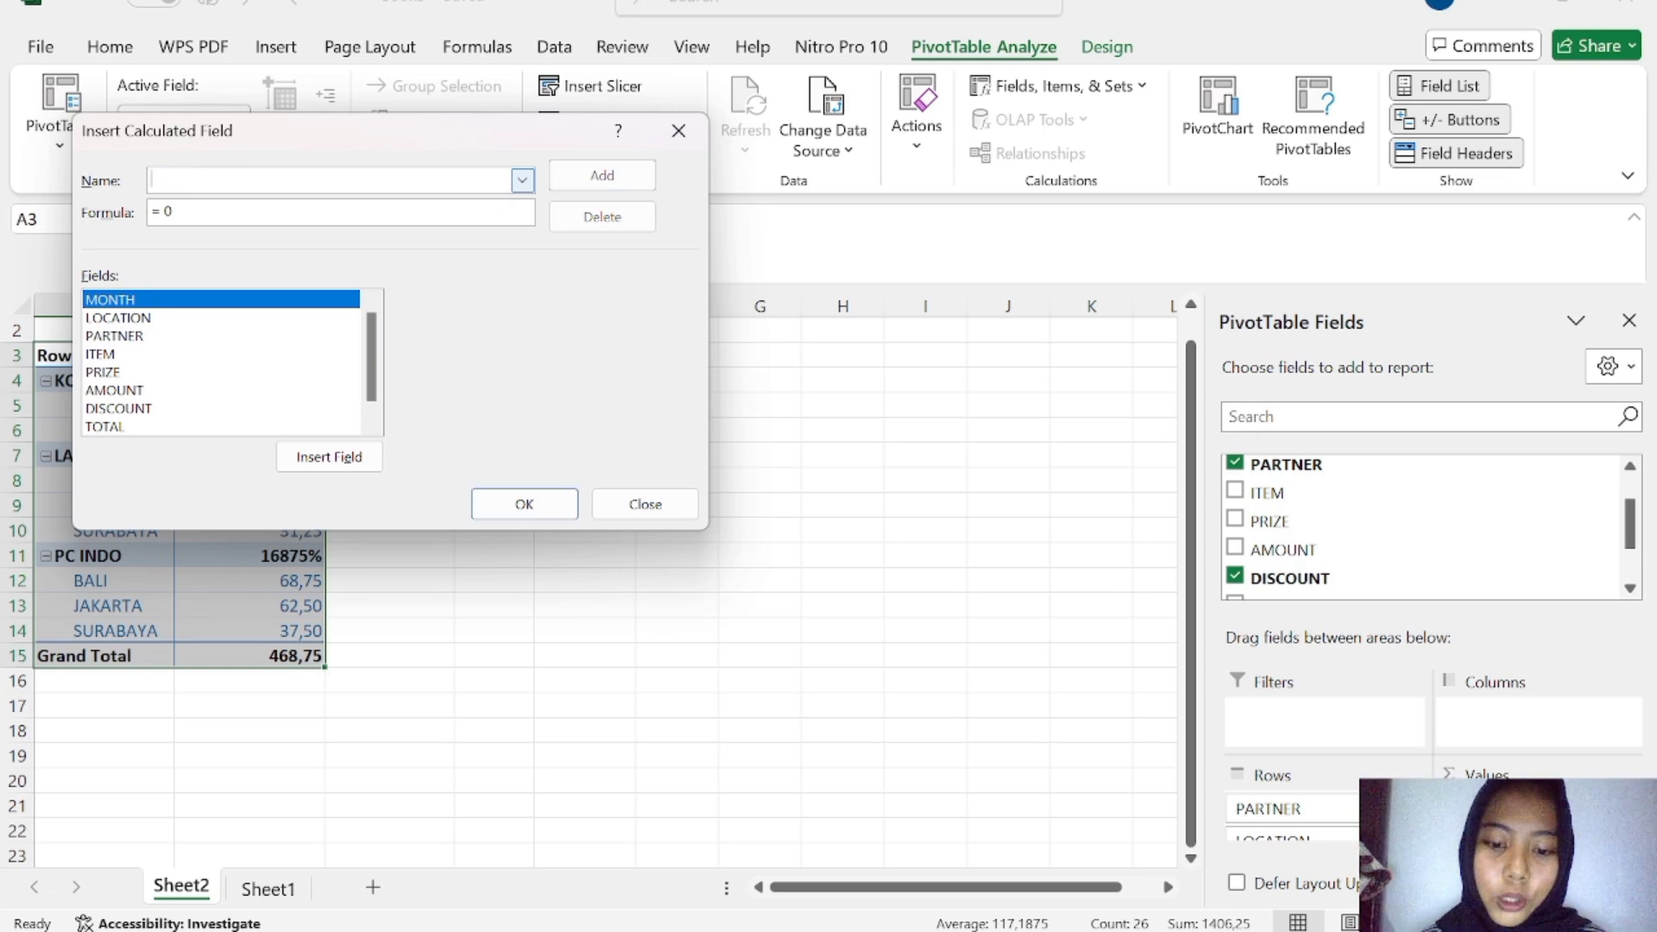
text(&)
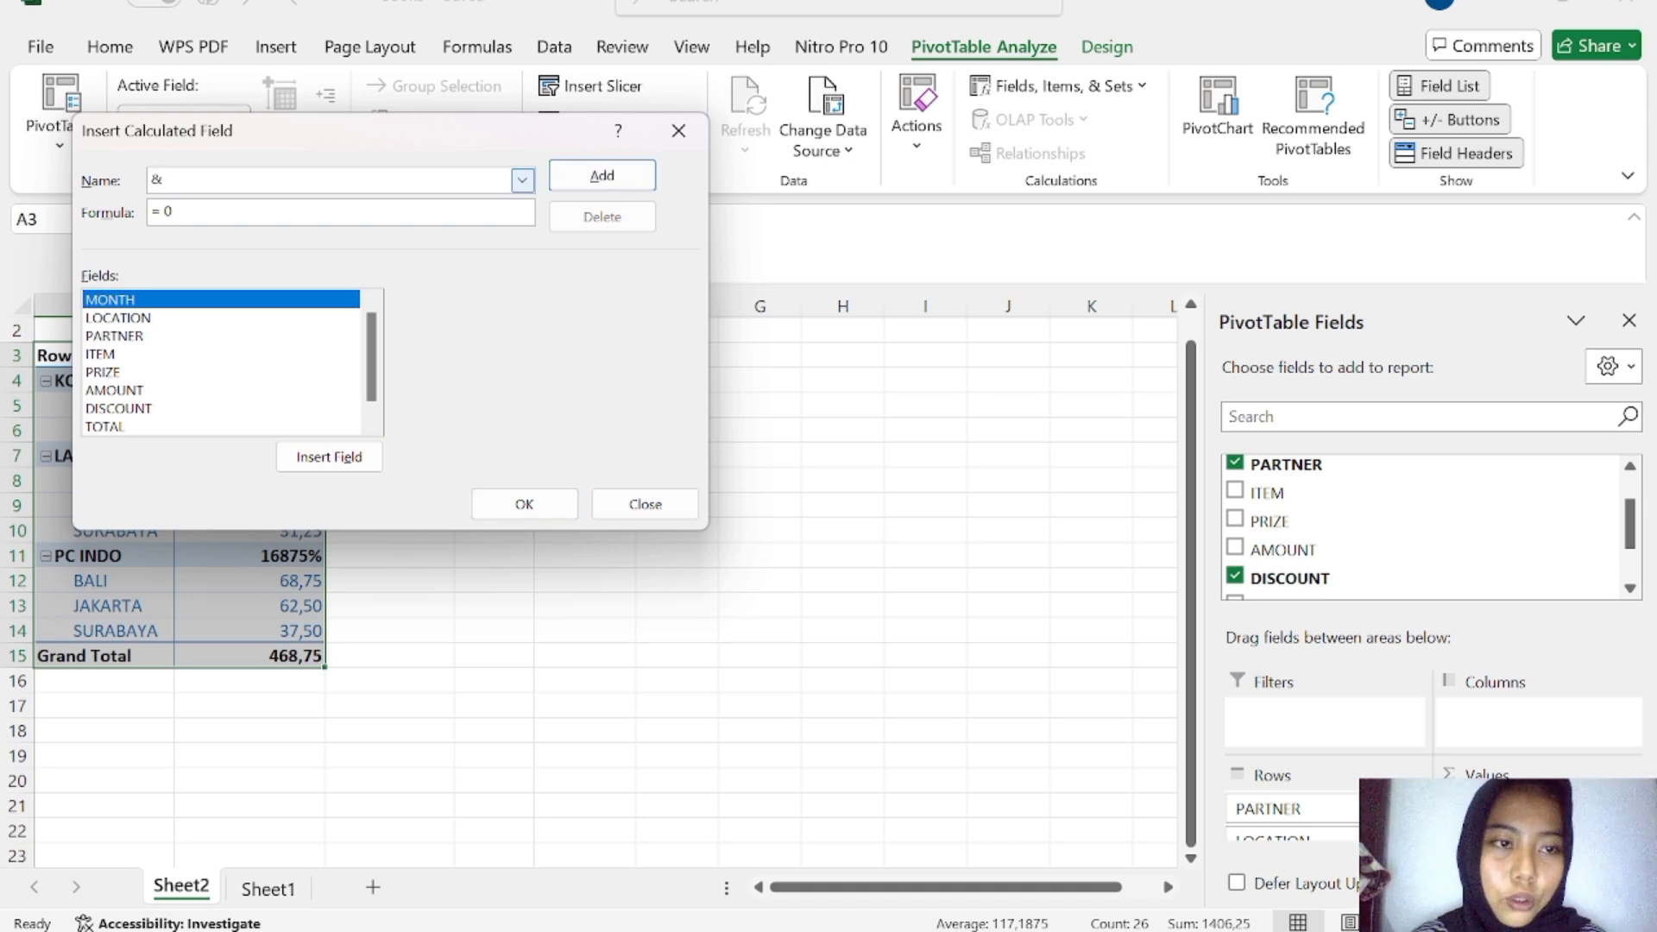
text( DISCOUNT)
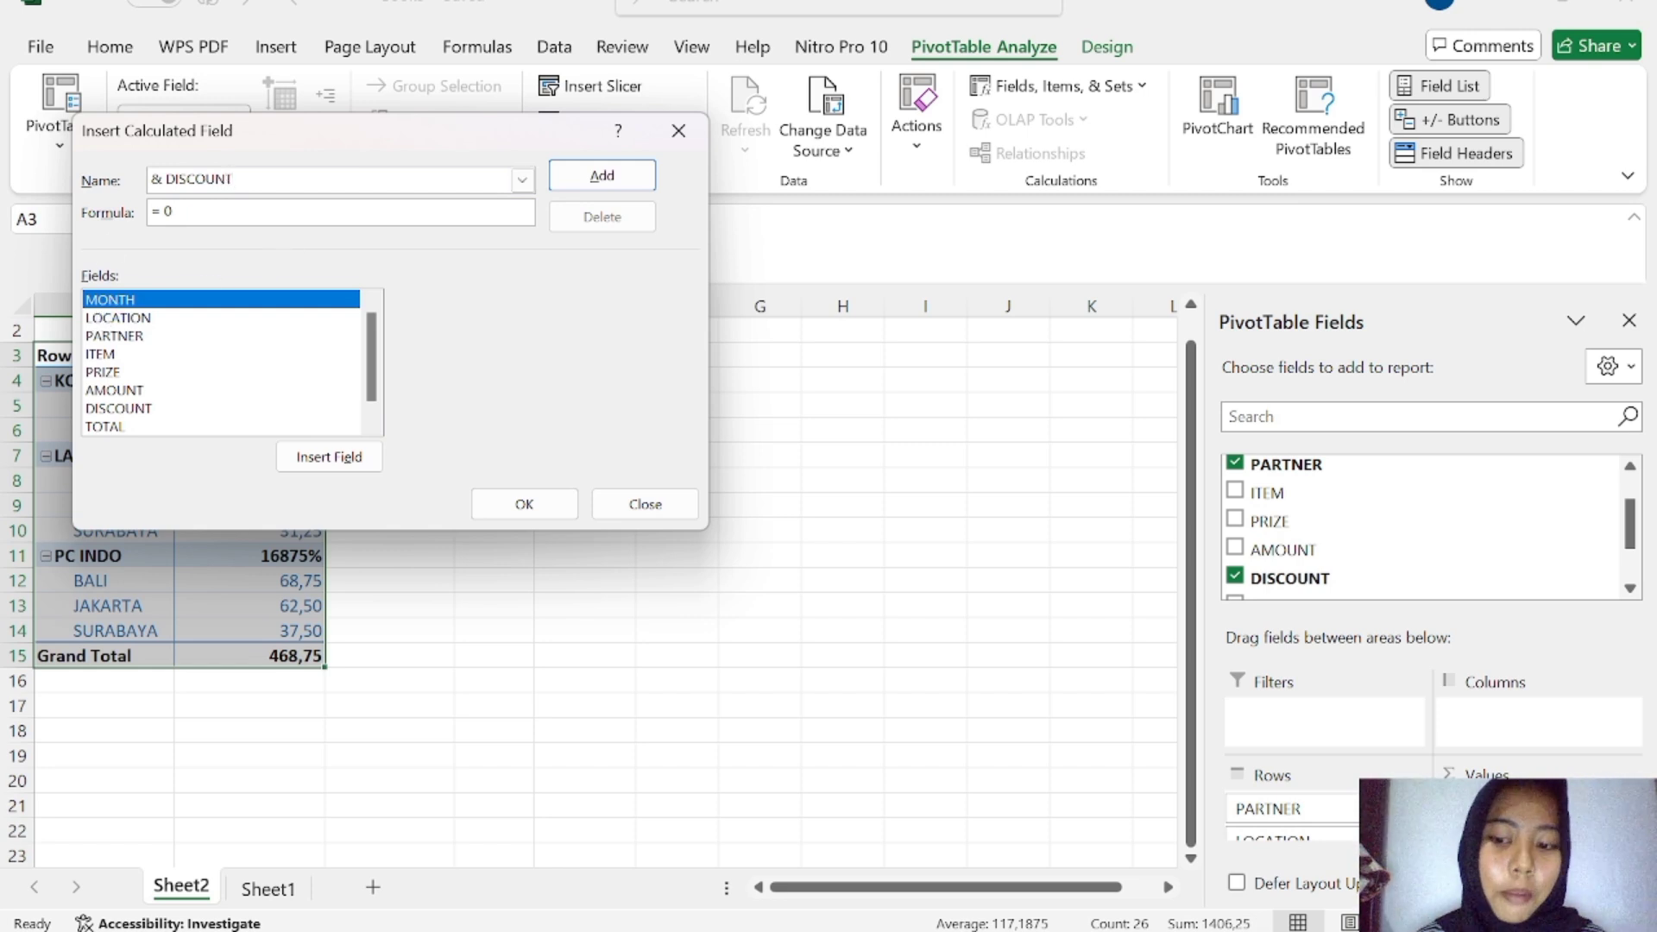
Step: Set the calculated field's formula to = DISCOUNT/PRIZE and insert it into the PivotTable
key(BackSpace)
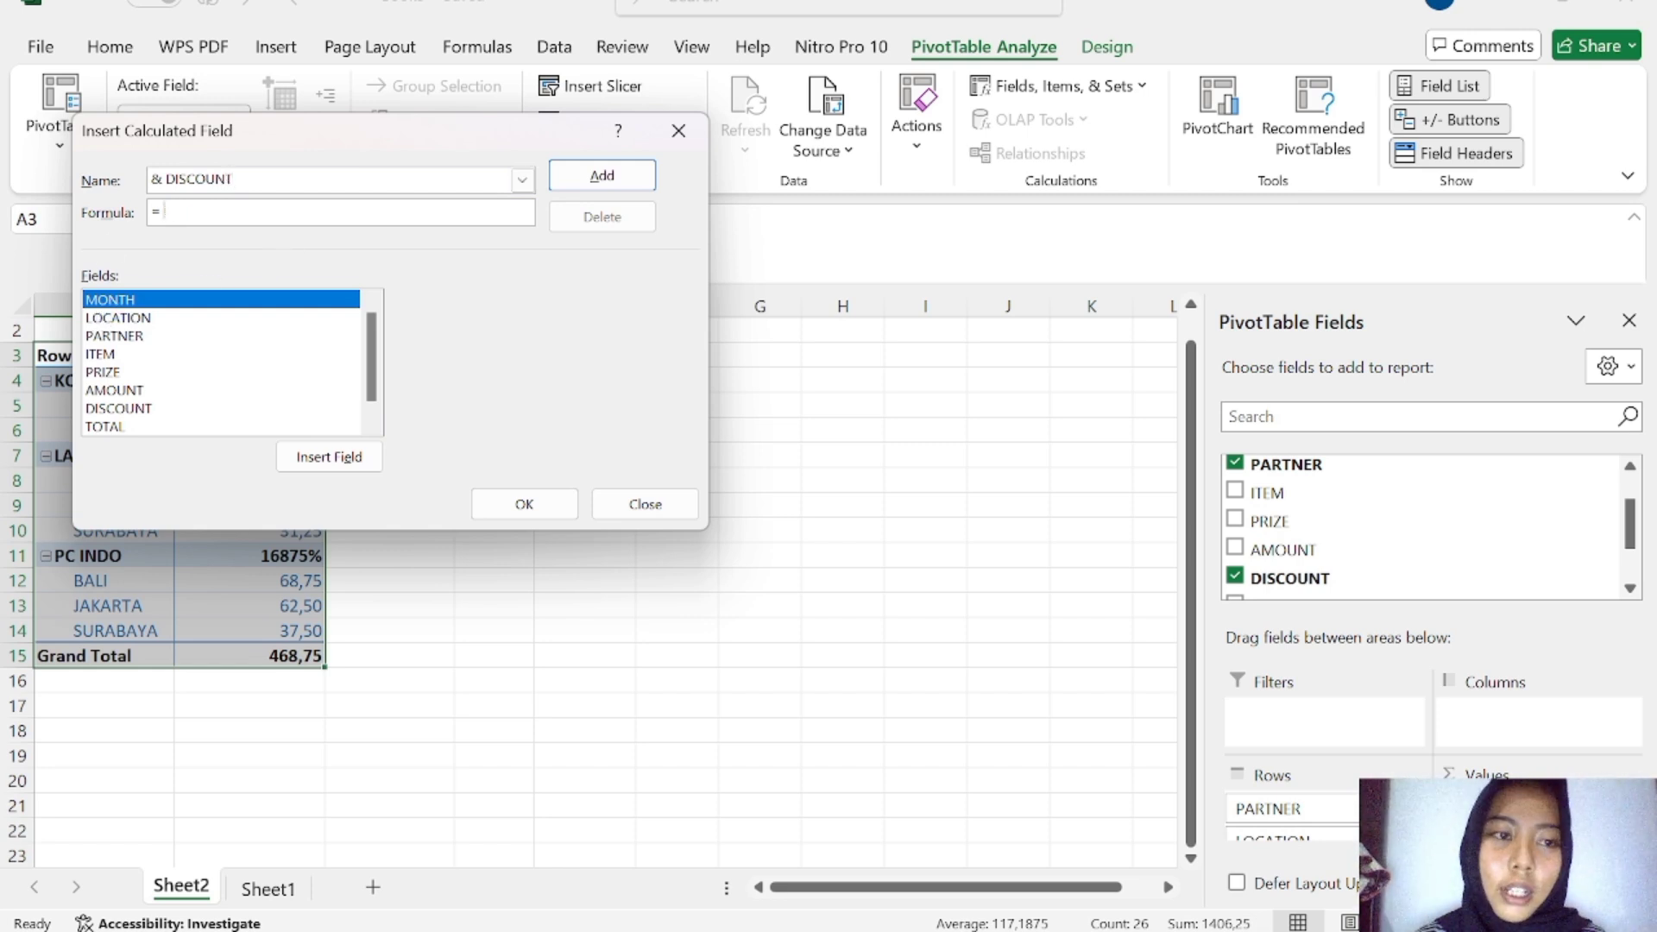
click(143, 410)
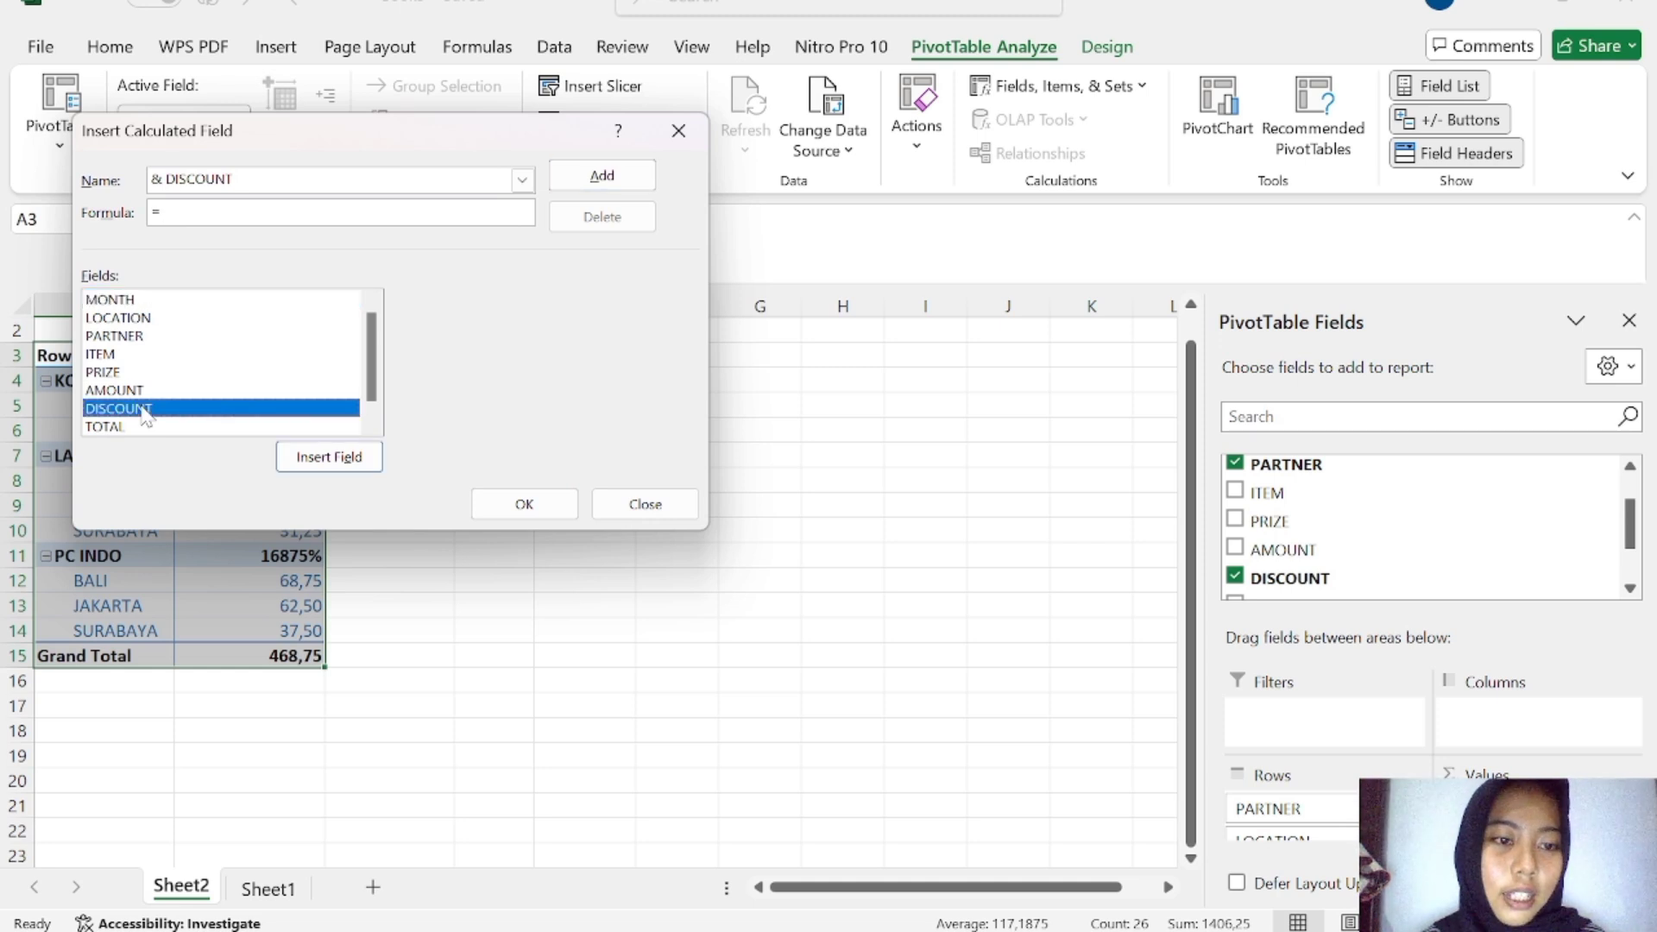
click(351, 467)
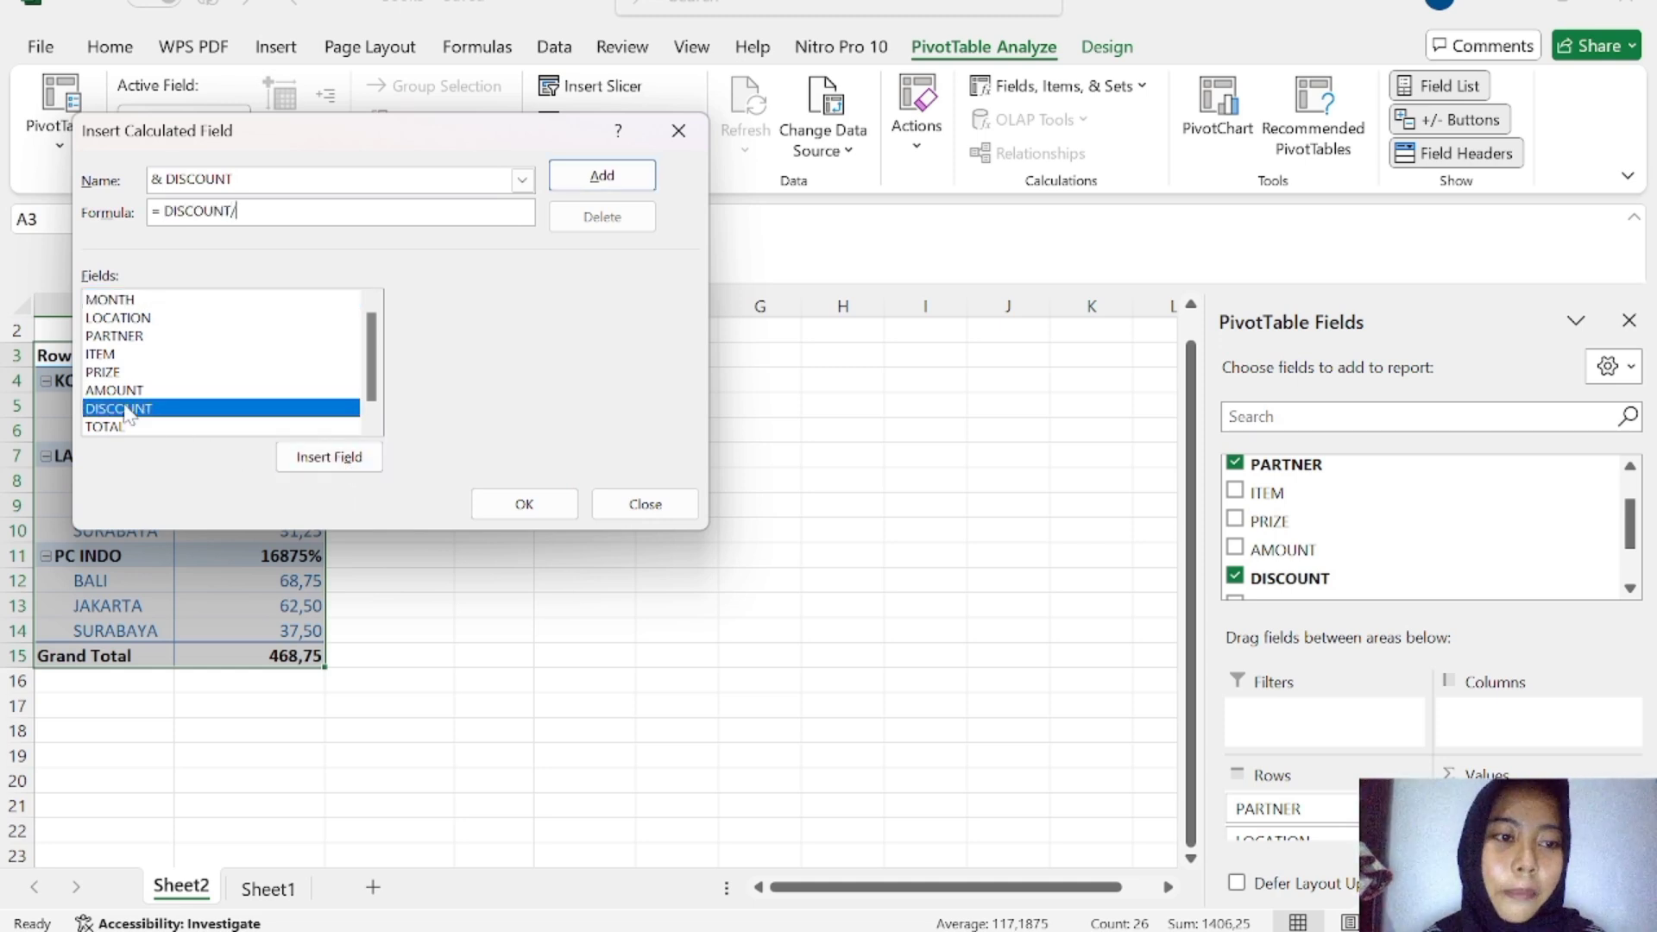
click(112, 377)
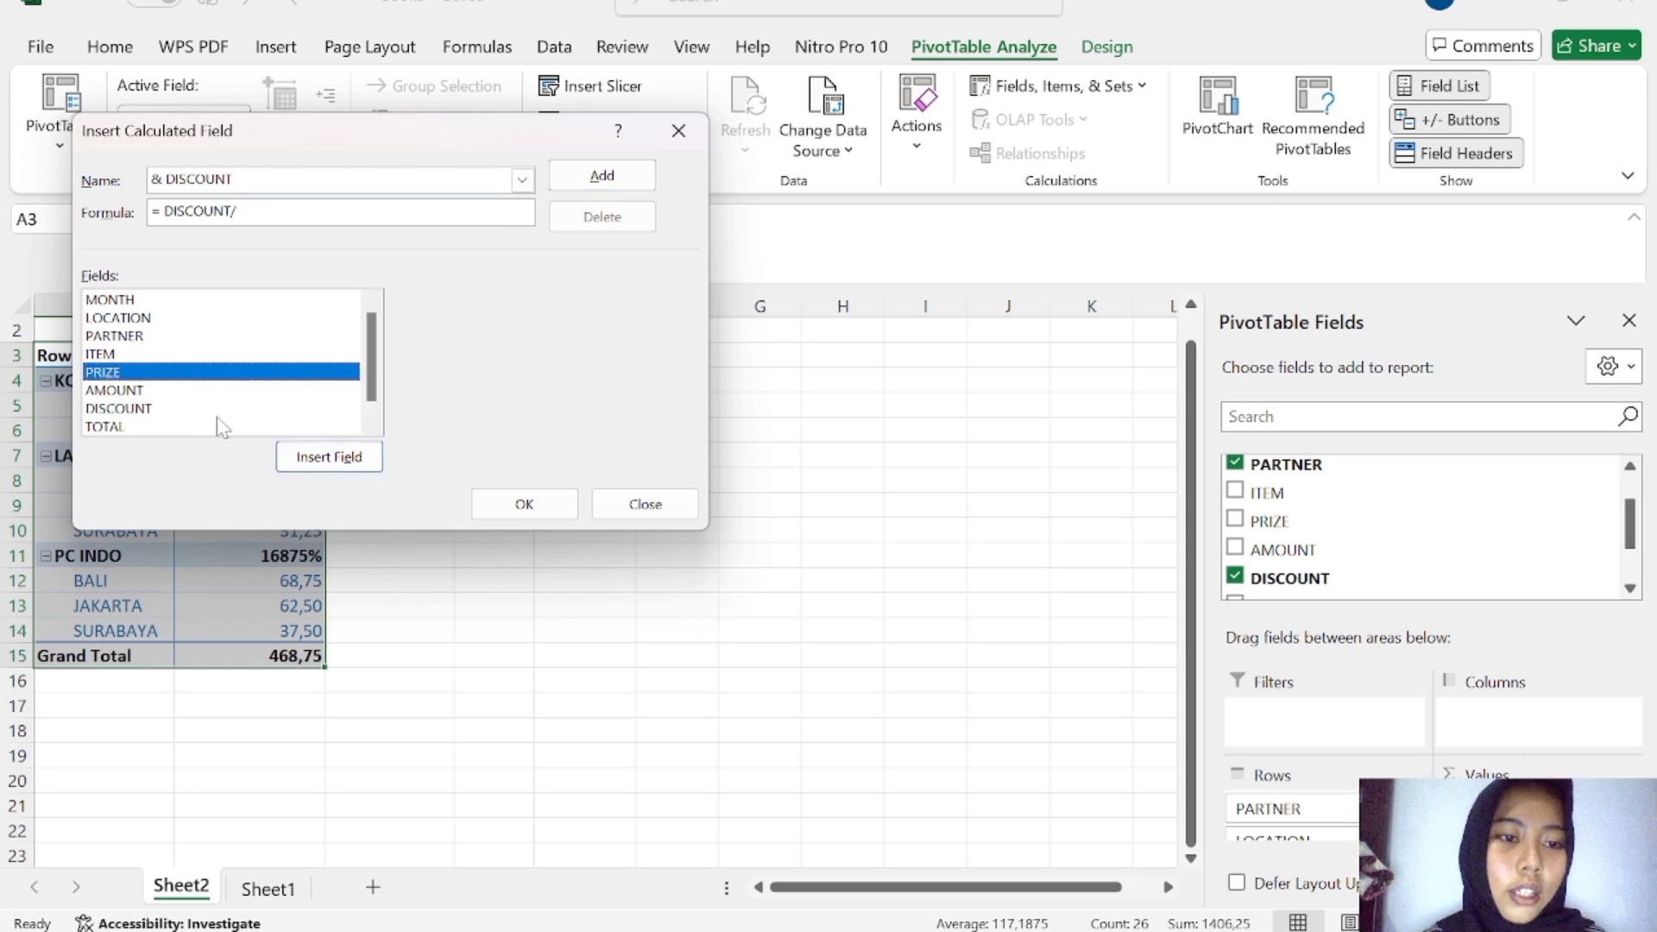
click(284, 456)
click(537, 505)
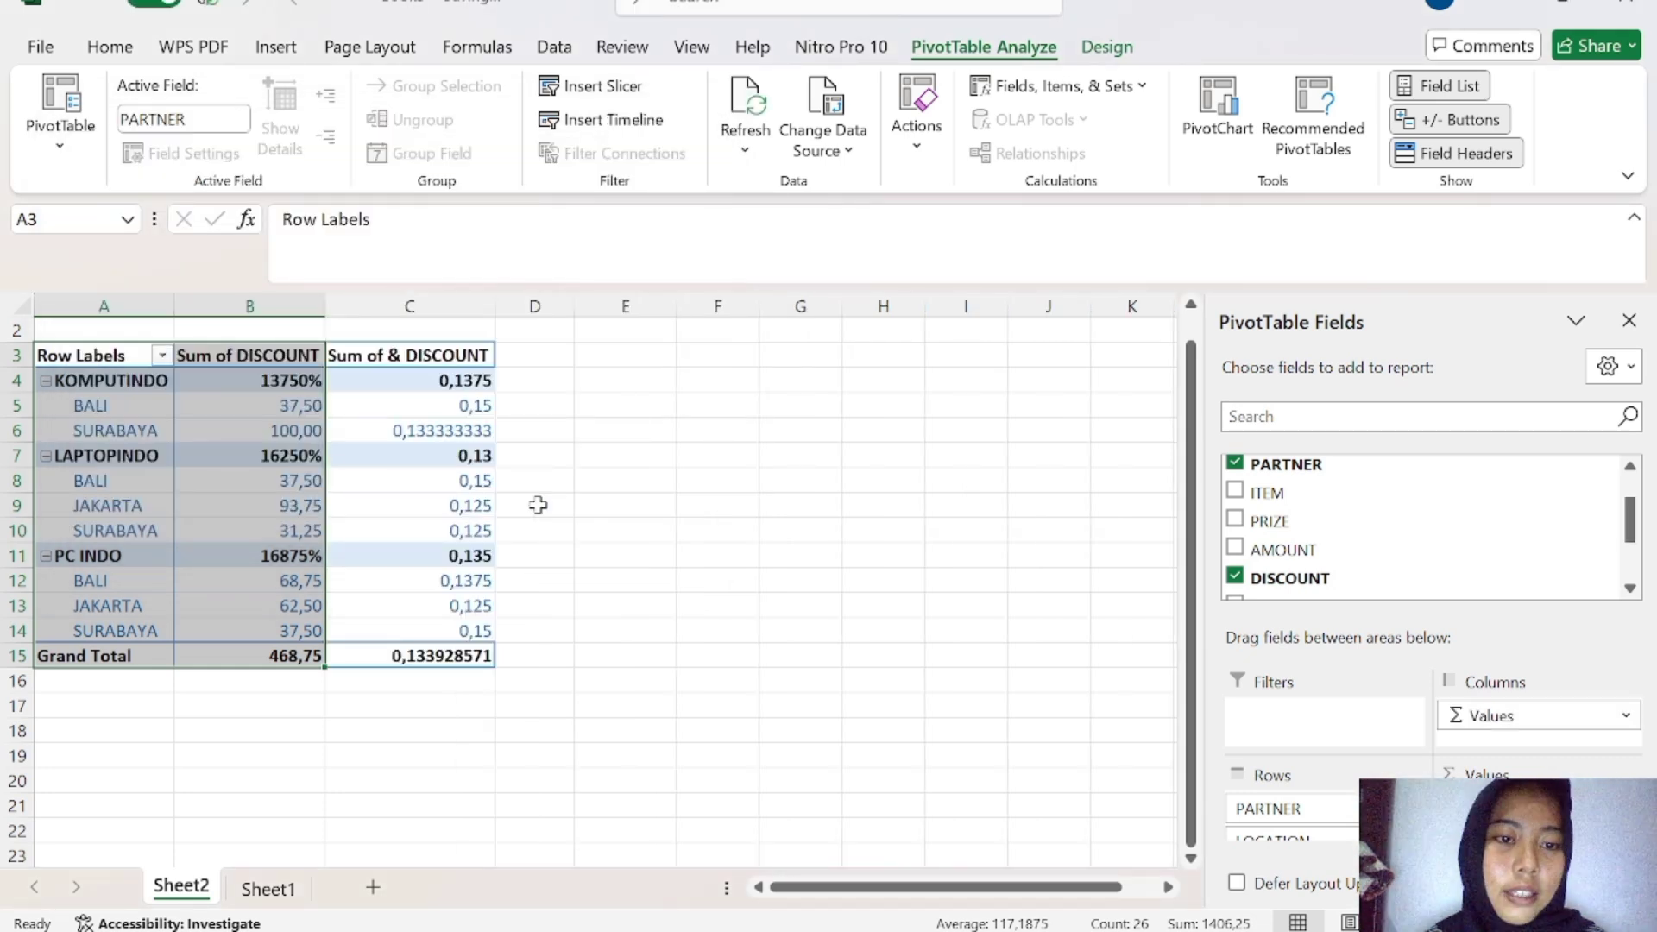
click(538, 504)
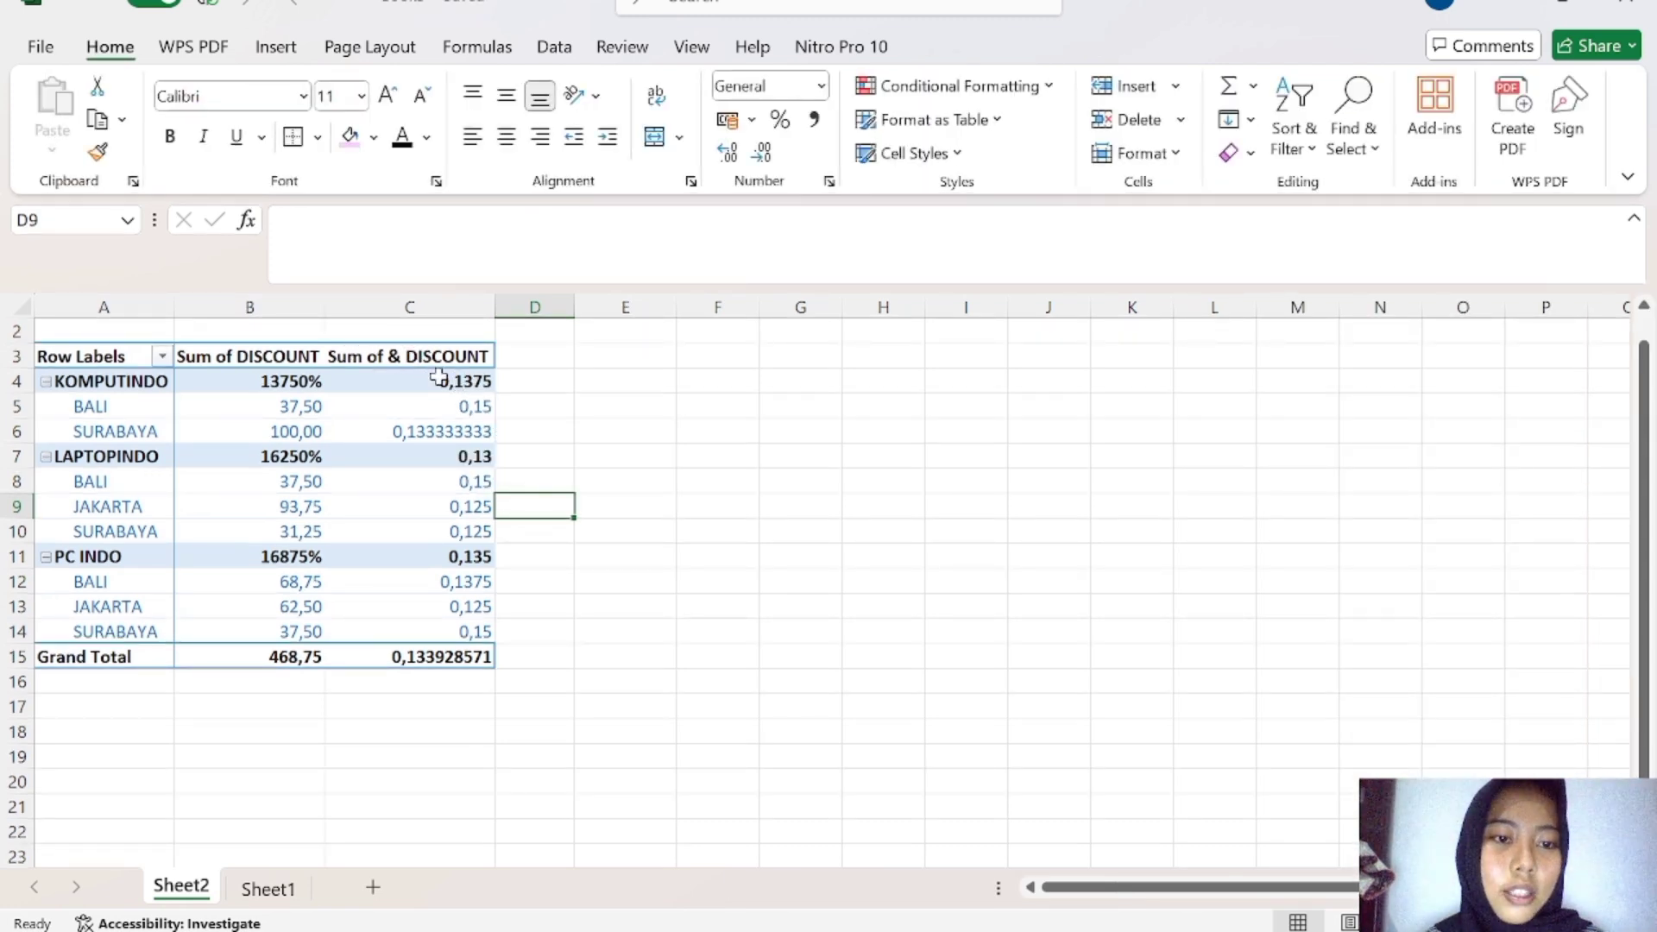
Step: Format the "Sum of & DISCOUNT" values in C4:C15, including the grand total, as percentages
mouse_move(438, 378)
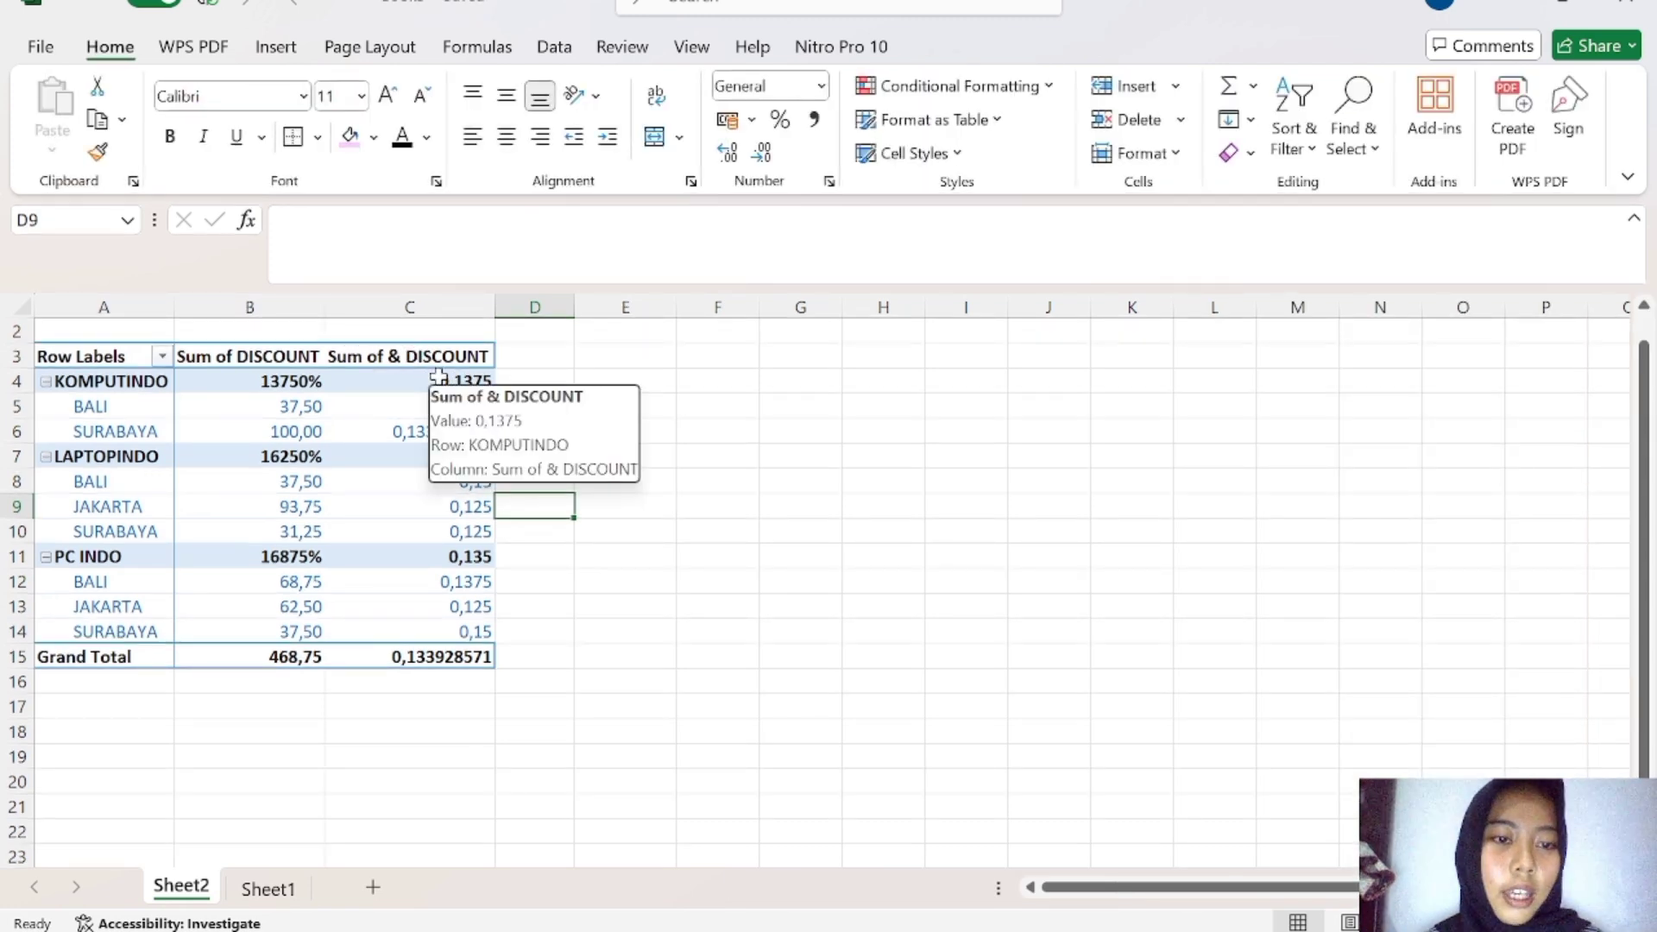
click(384, 375)
drag(384, 375, 393, 658)
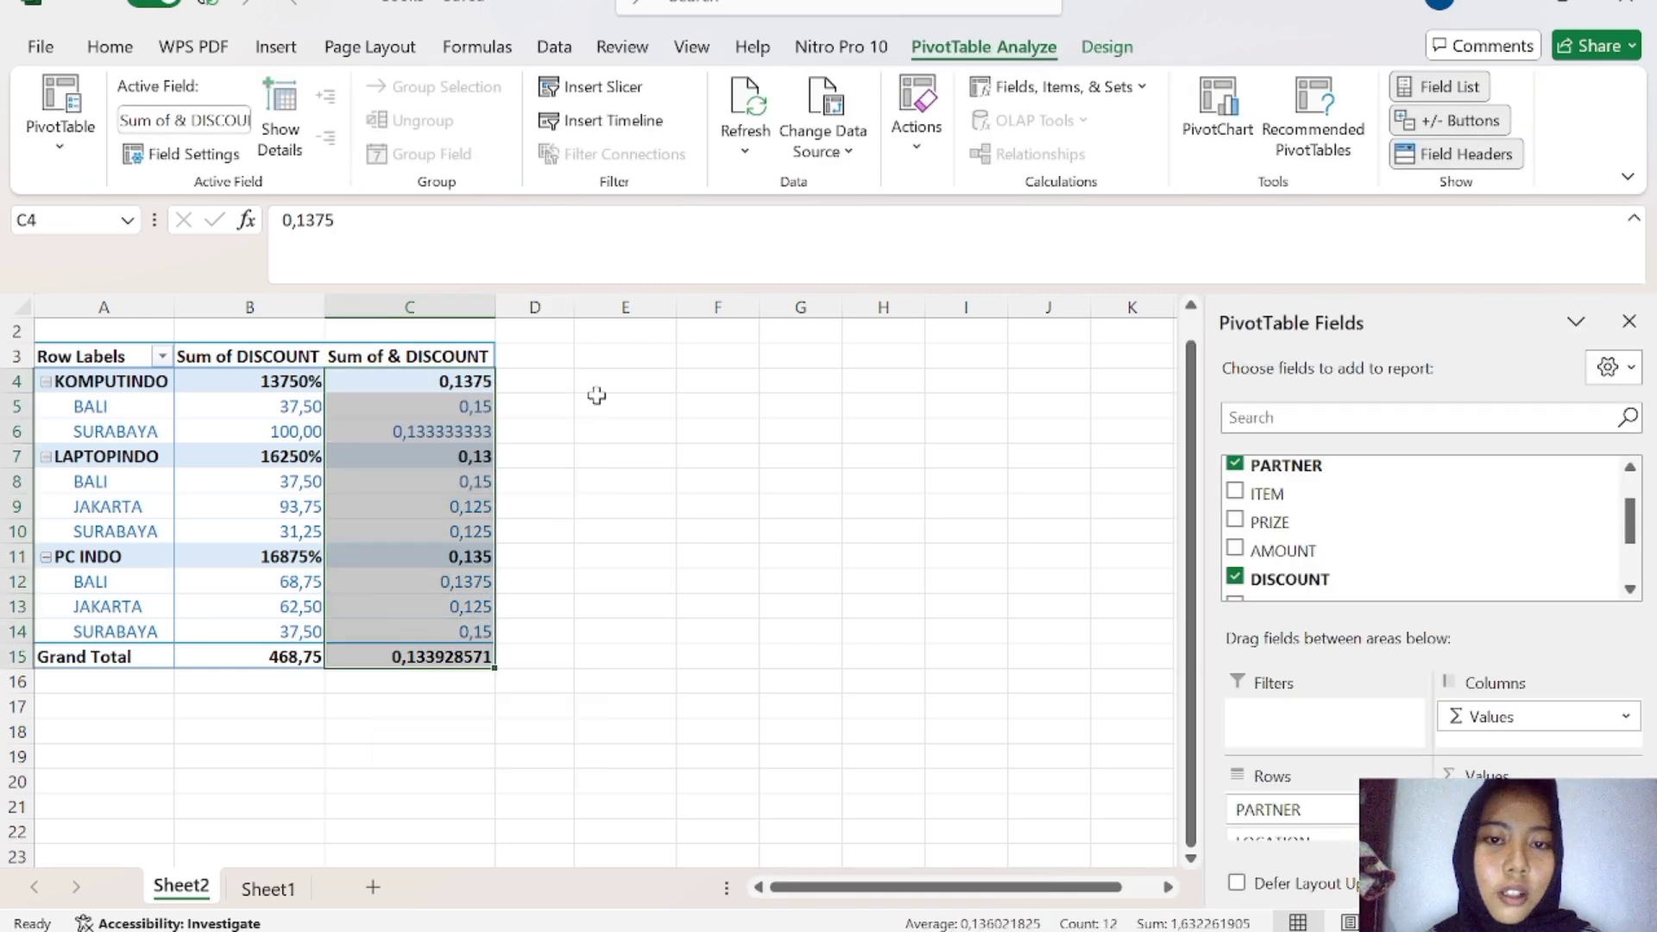
click(127, 51)
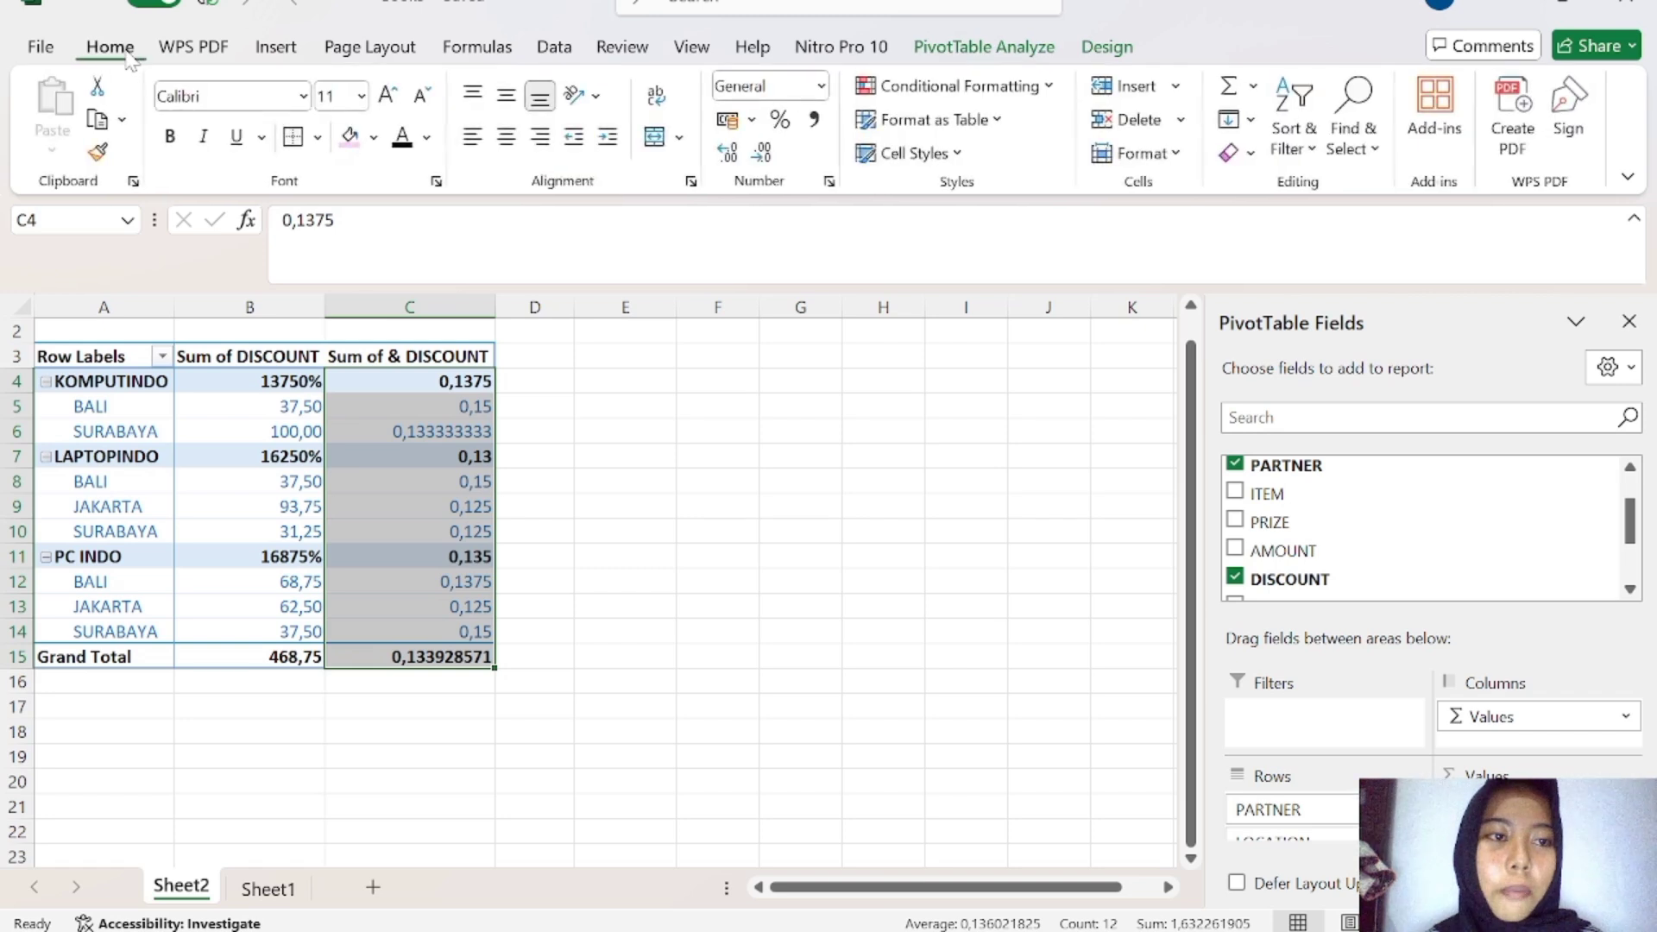
click(781, 120)
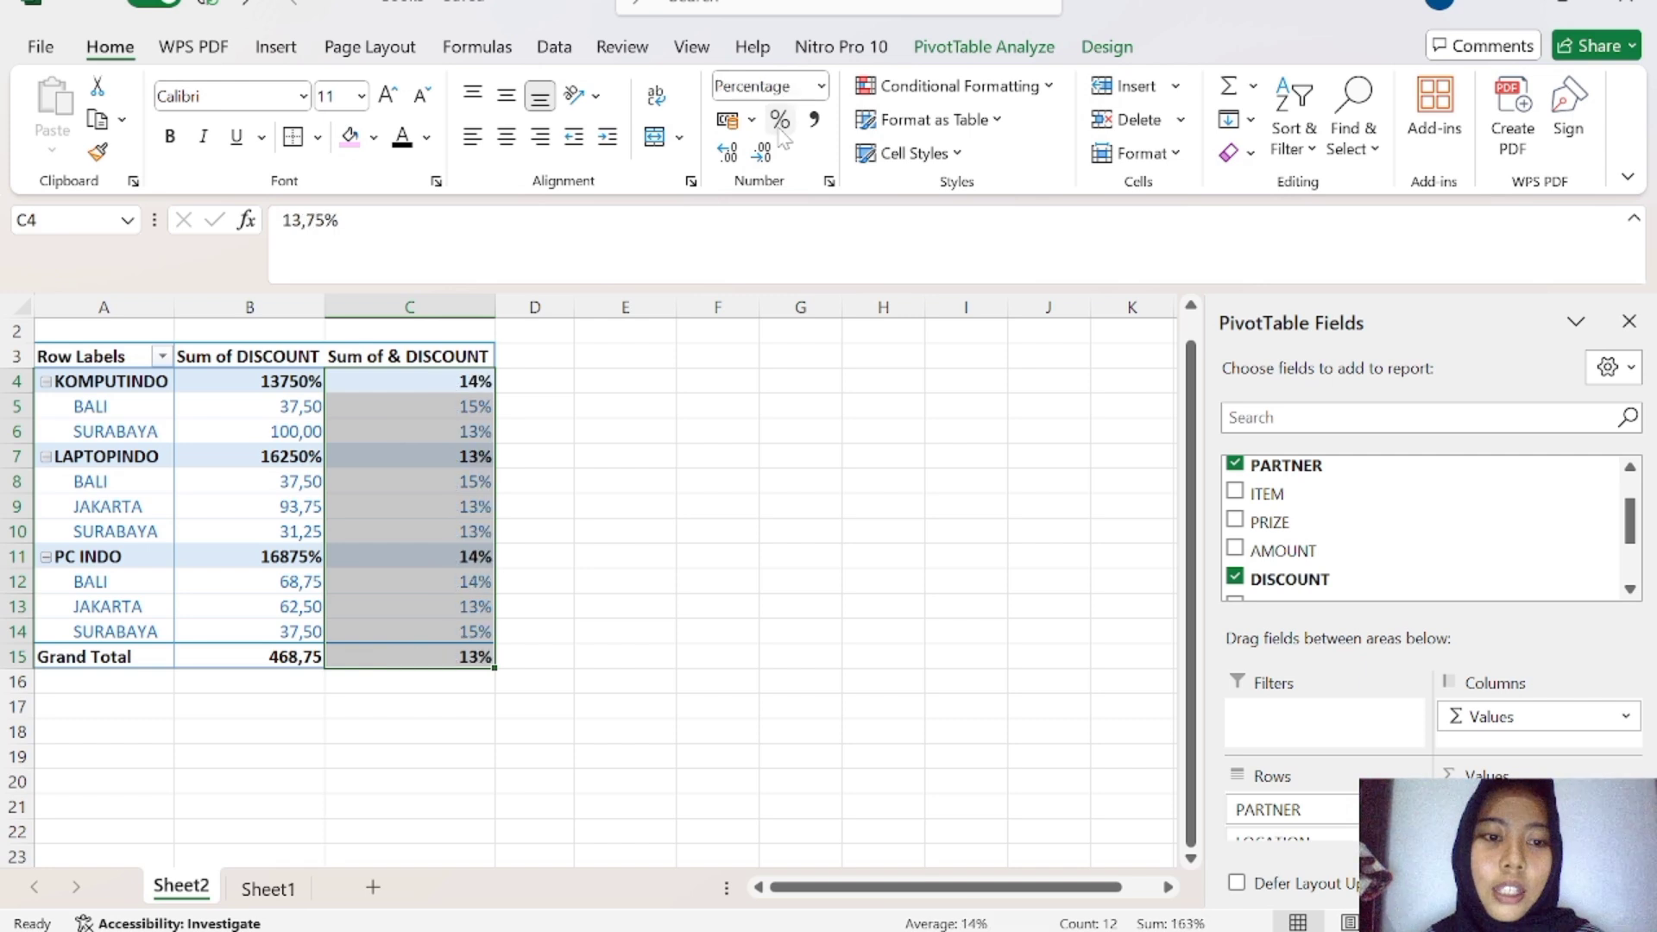
click(531, 446)
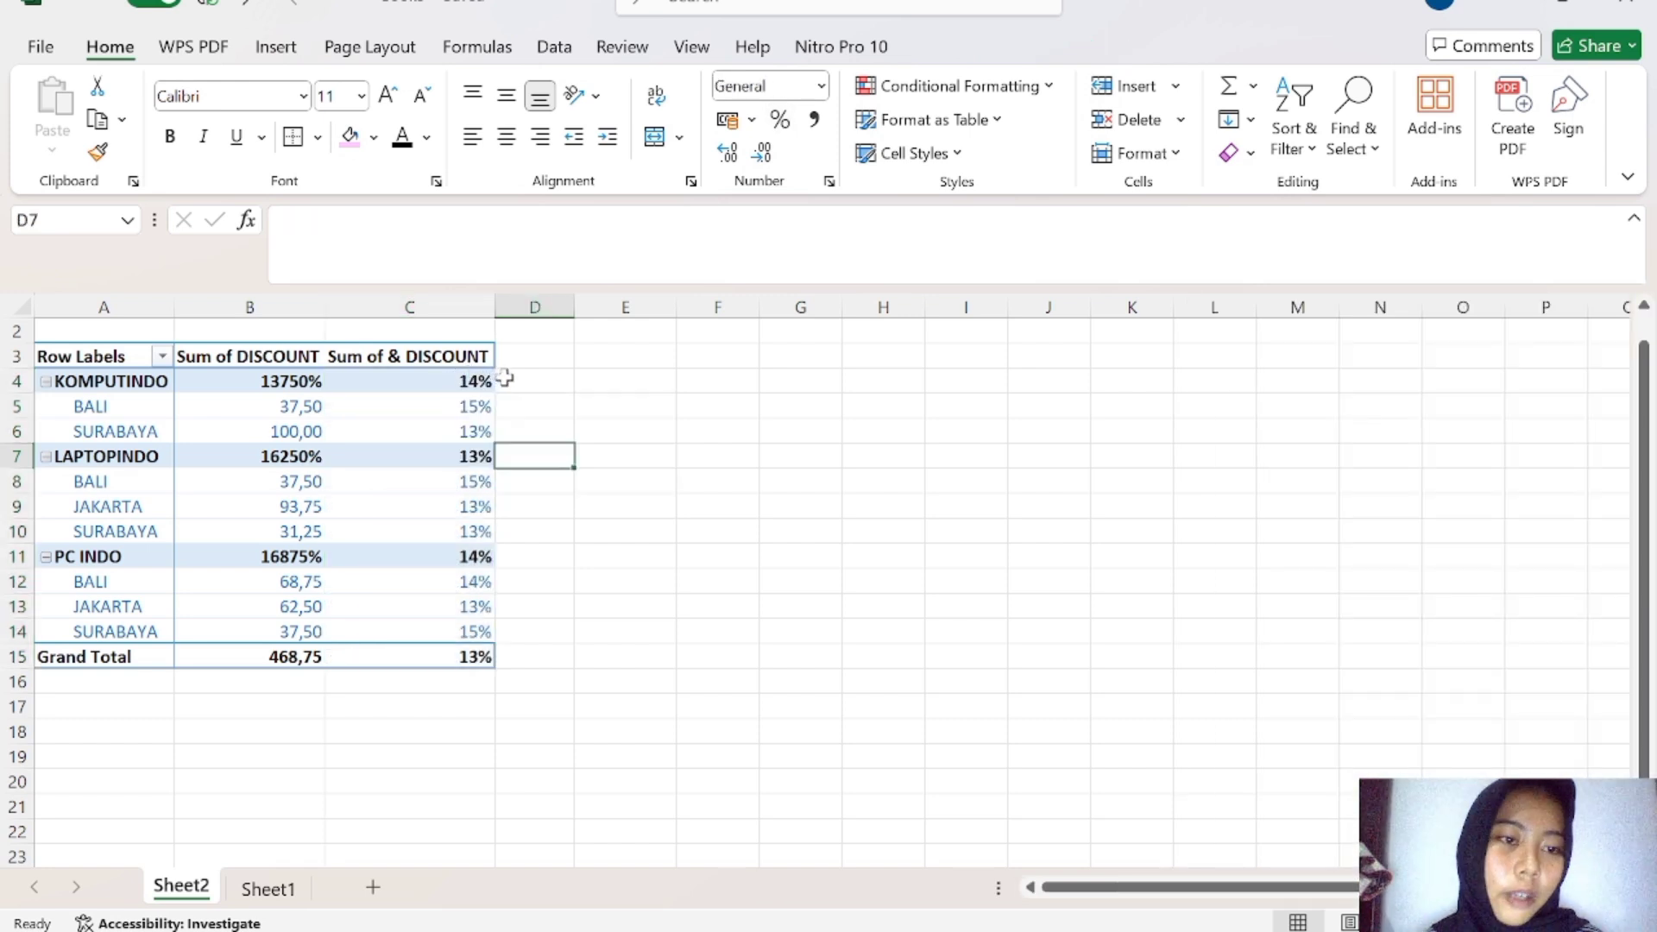